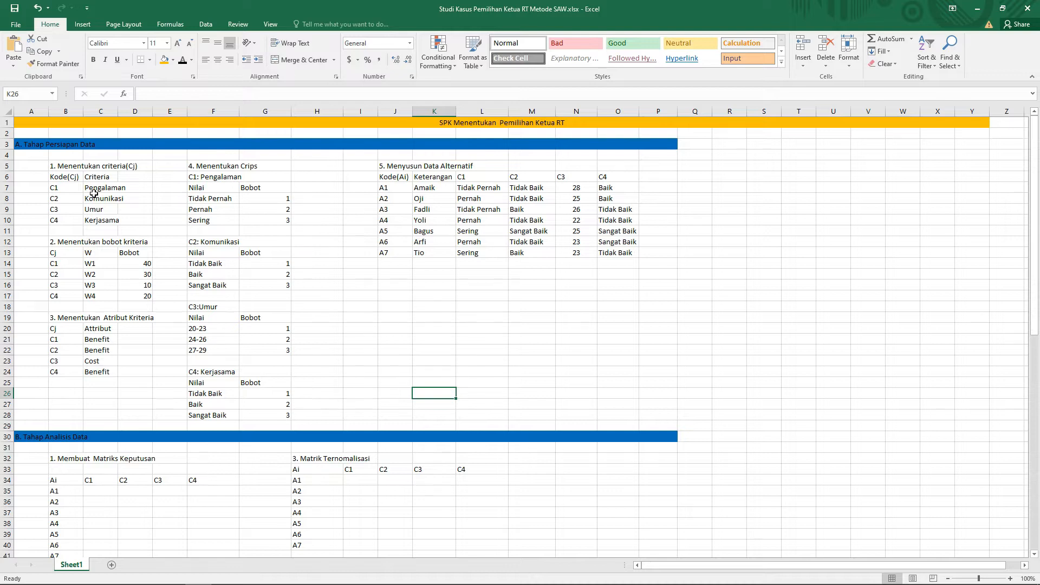
Review the criteria, criteria weights and benefit/cost attribute tables in the data preparation section
{"action": "left_click", "coordinate": [108, 200]}
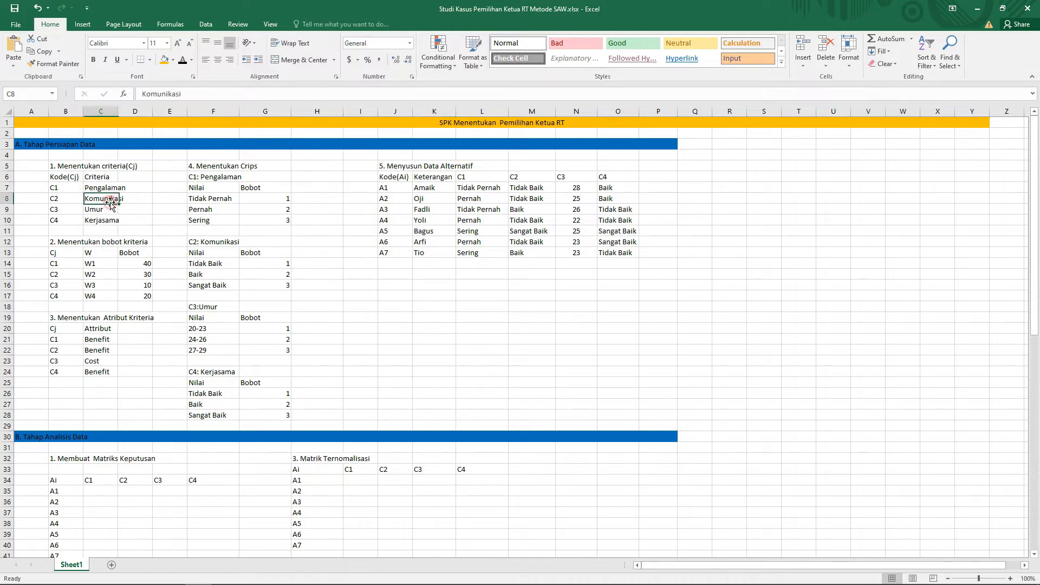
{"action": "left_click", "coordinate": [112, 219]}
{"action": "left_click", "coordinate": [111, 209]}
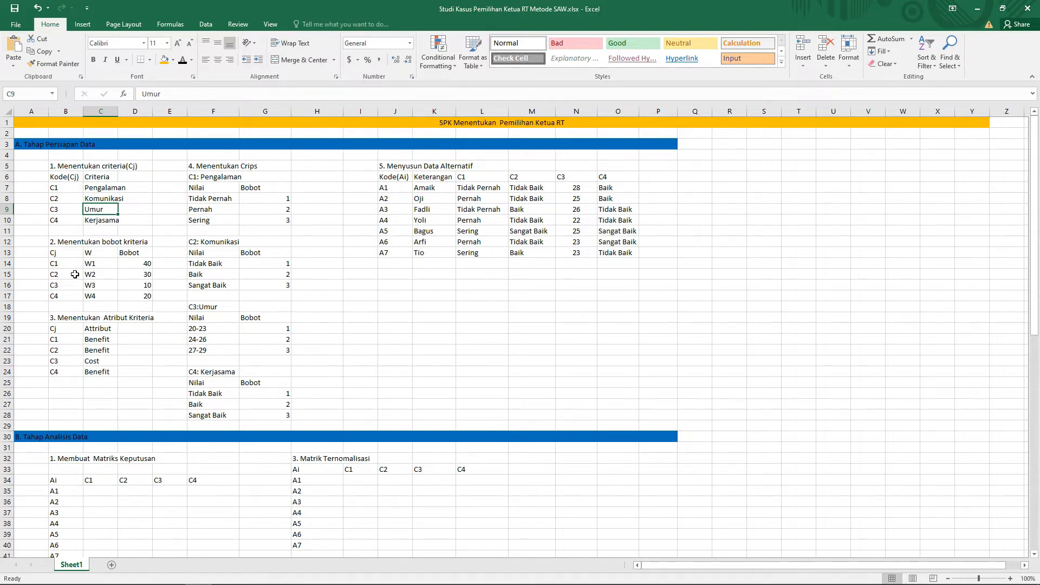
{"action": "left_click", "coordinate": [101, 266]}
{"action": "left_click", "coordinate": [103, 275]}
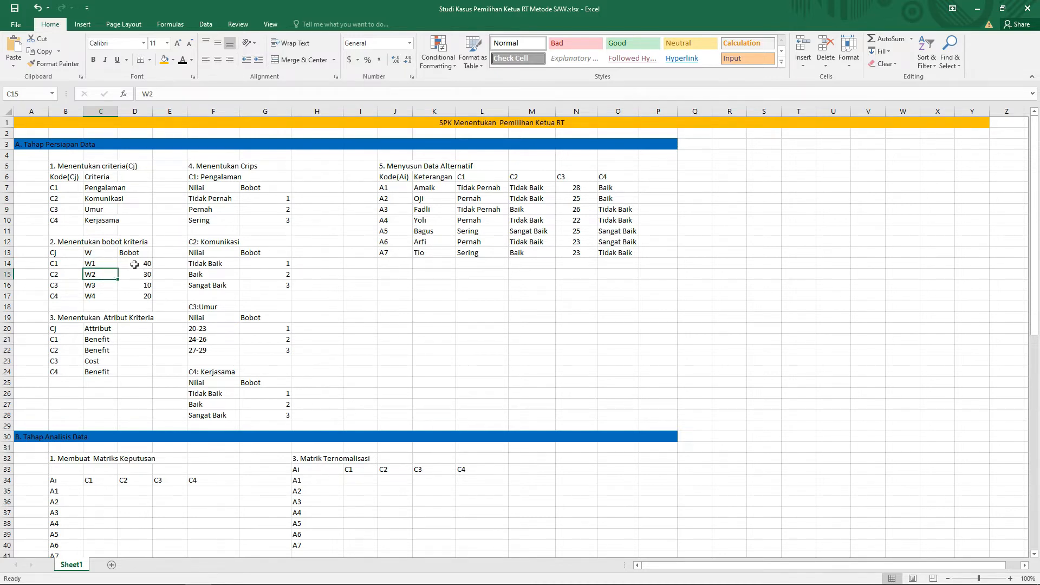
{"action": "left_click", "coordinate": [134, 265]}
{"action": "left_click", "coordinate": [105, 190]}
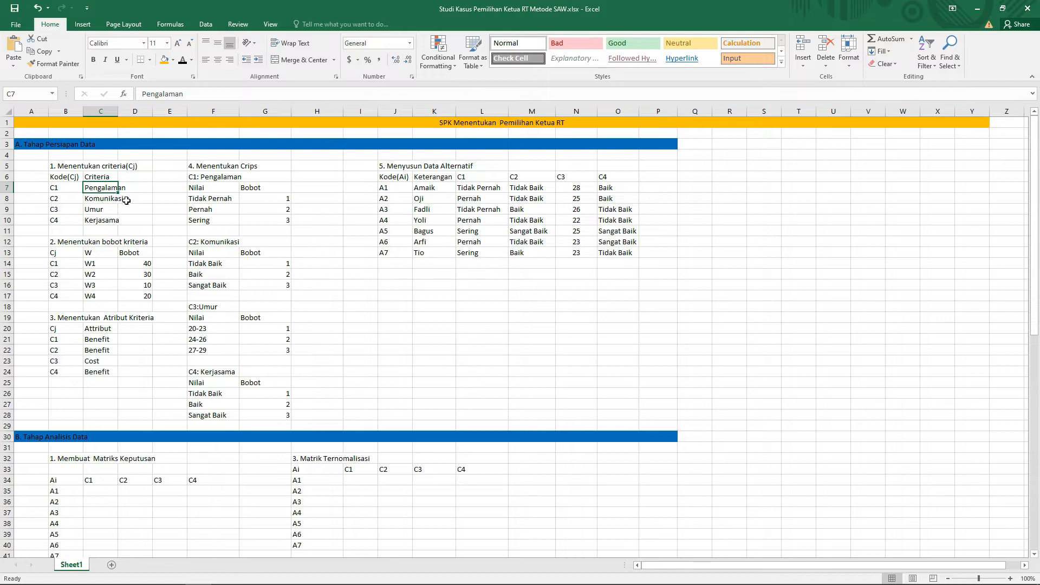
{"action": "left_click", "coordinate": [154, 281]}
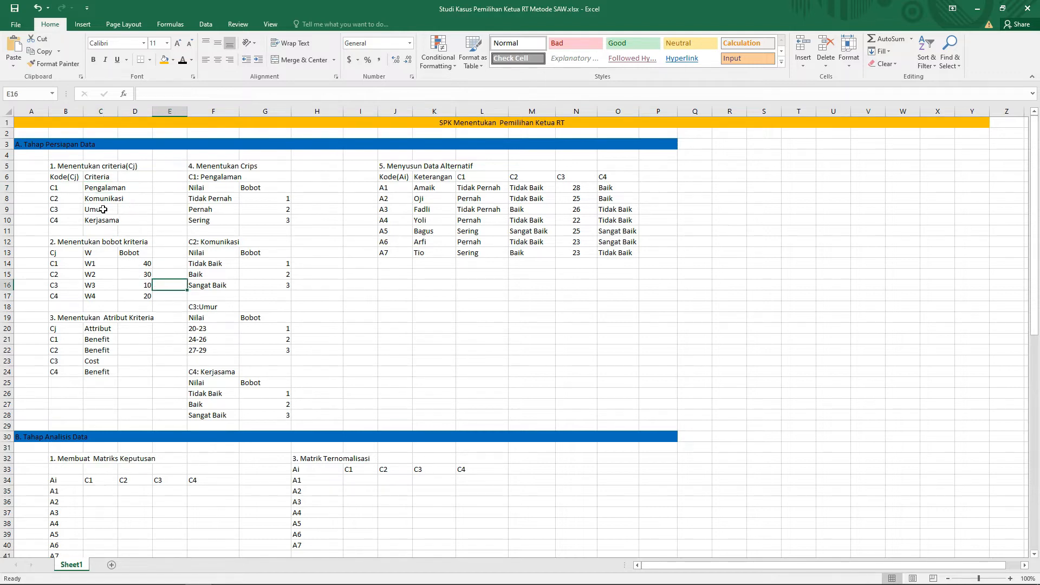
{"action": "left_click", "coordinate": [146, 304]}
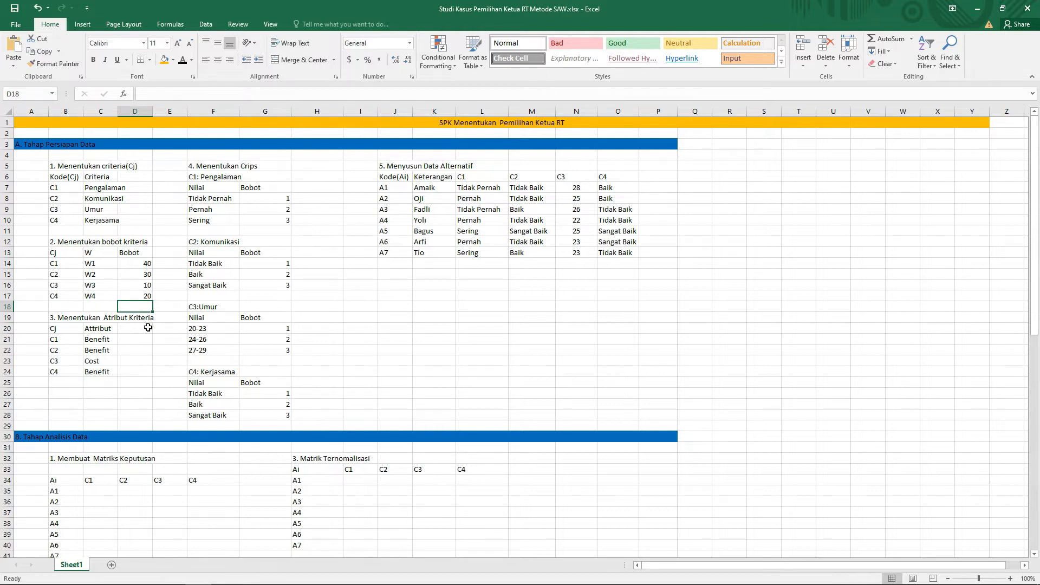
{"action": "left_click", "coordinate": [74, 344]}
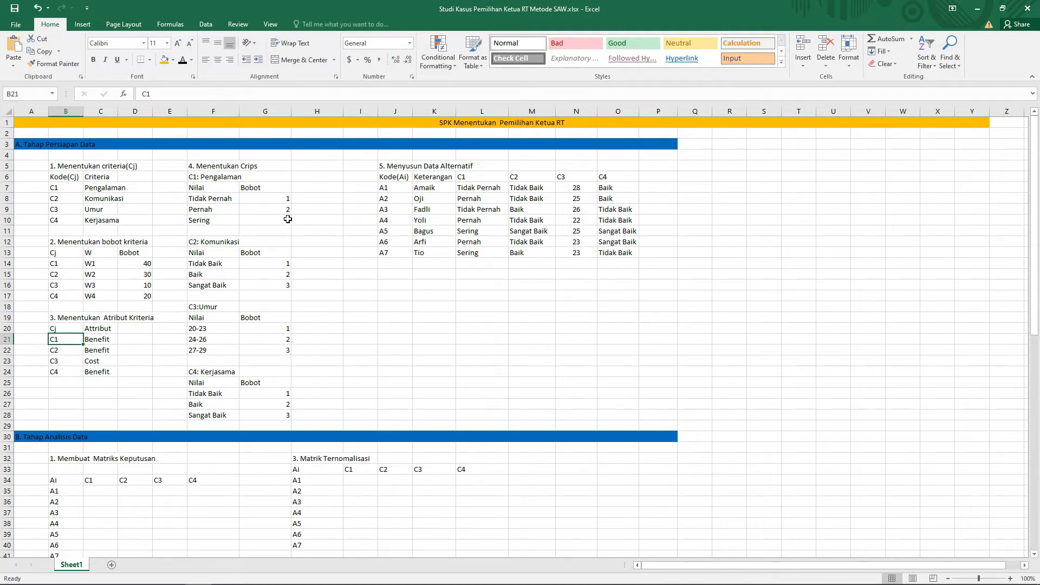
Review the crips tables with their values and weights for criteria C1 through C4
{"action": "left_click", "coordinate": [289, 202]}
{"action": "left_click", "coordinate": [286, 221]}
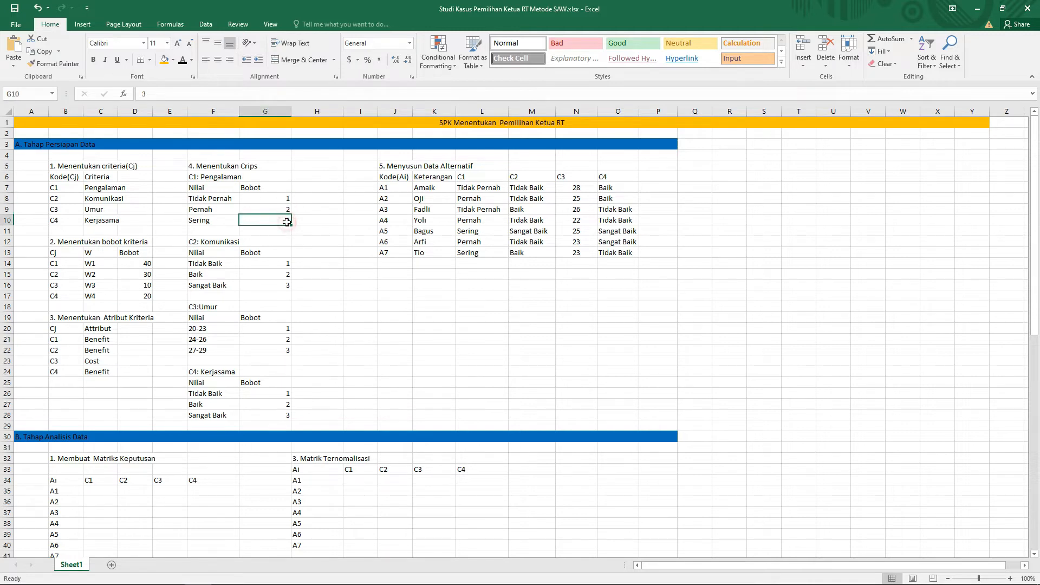
{"action": "left_click", "coordinate": [224, 250]}
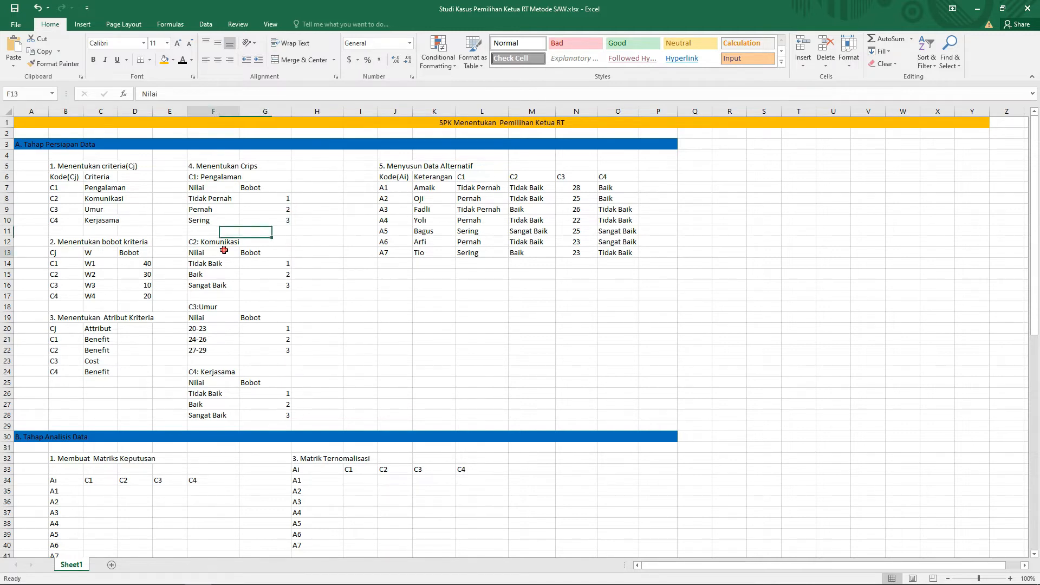
{"action": "left_click", "coordinate": [252, 281]}
{"action": "left_click", "coordinate": [216, 263]}
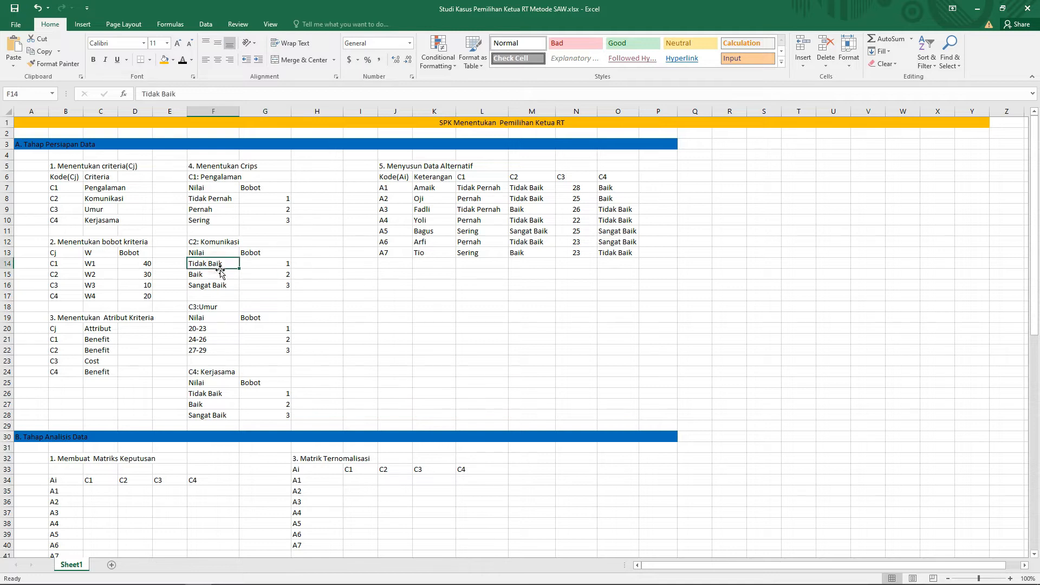
{"action": "left_click", "coordinate": [219, 275]}
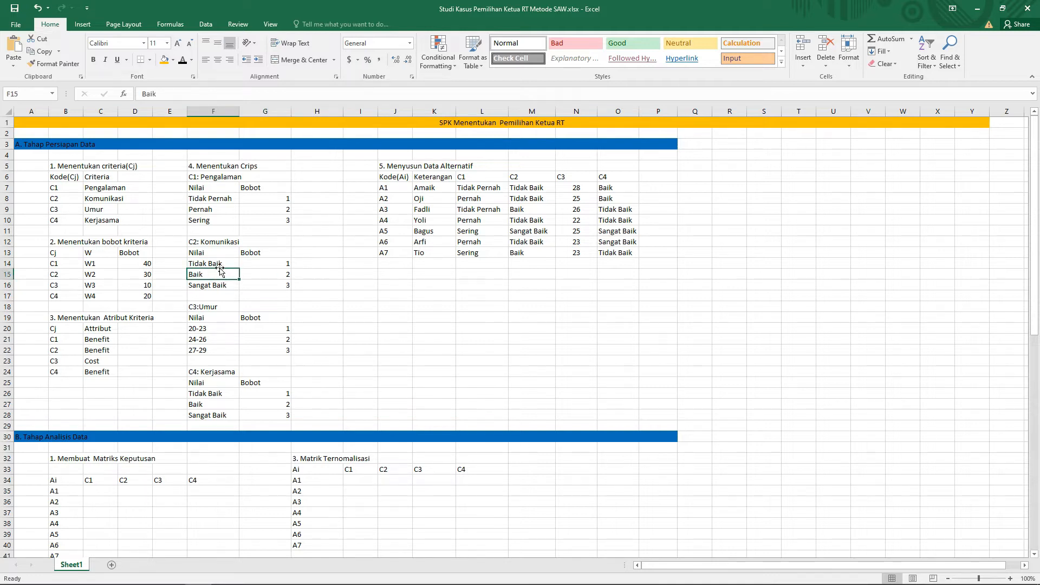
{"action": "left_click", "coordinate": [224, 299]}
{"action": "left_click", "coordinate": [281, 277]}
{"action": "left_click", "coordinate": [234, 314]}
{"action": "left_click", "coordinate": [234, 338]}
{"action": "left_click", "coordinate": [233, 361]}
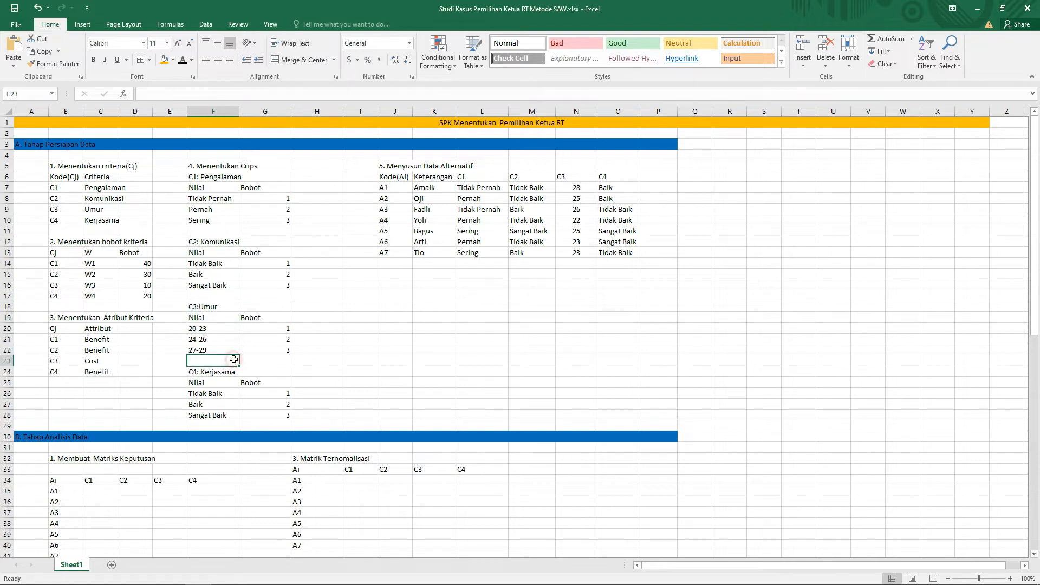
{"action": "left_click", "coordinate": [264, 411]}
{"action": "left_click", "coordinate": [271, 394]}
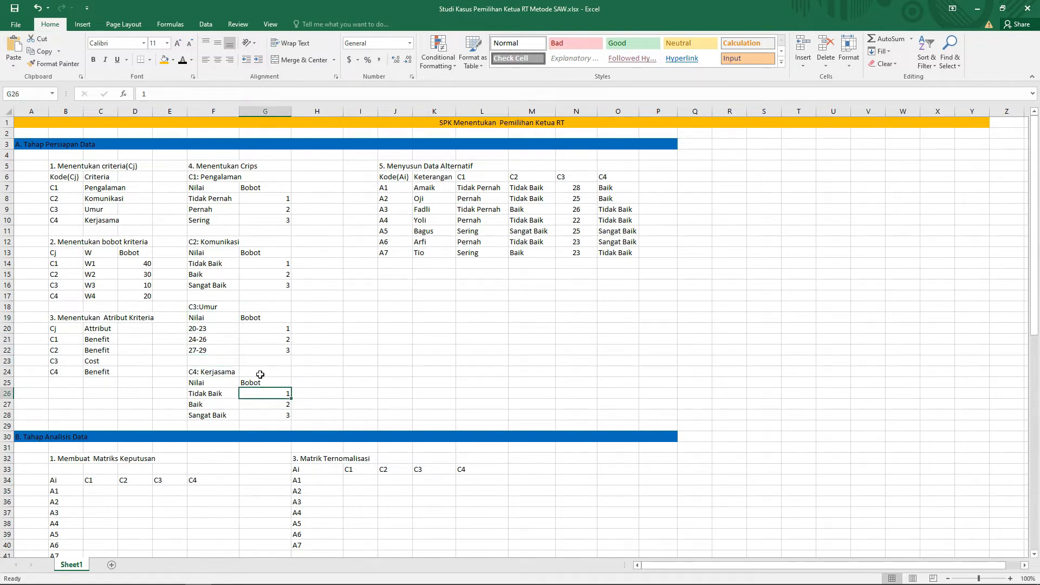
{"action": "left_click", "coordinate": [270, 337]}
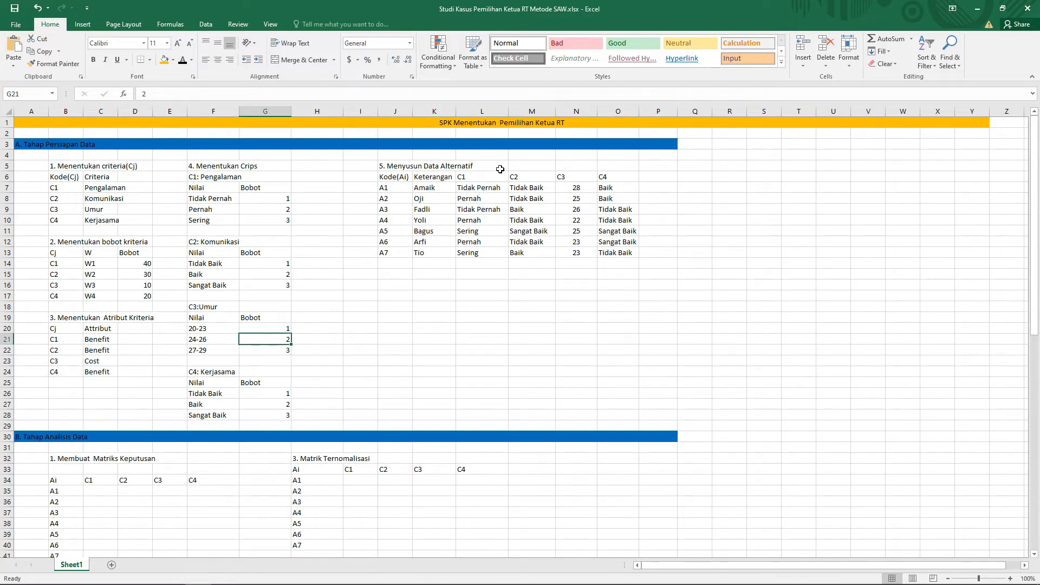
Review the alternatives table, checking the candidates and their C1 ratings
{"action": "left_click", "coordinate": [431, 198]}
{"action": "left_click", "coordinate": [441, 188]}
{"action": "left_click", "coordinate": [441, 201]}
{"action": "left_click", "coordinate": [441, 209]}
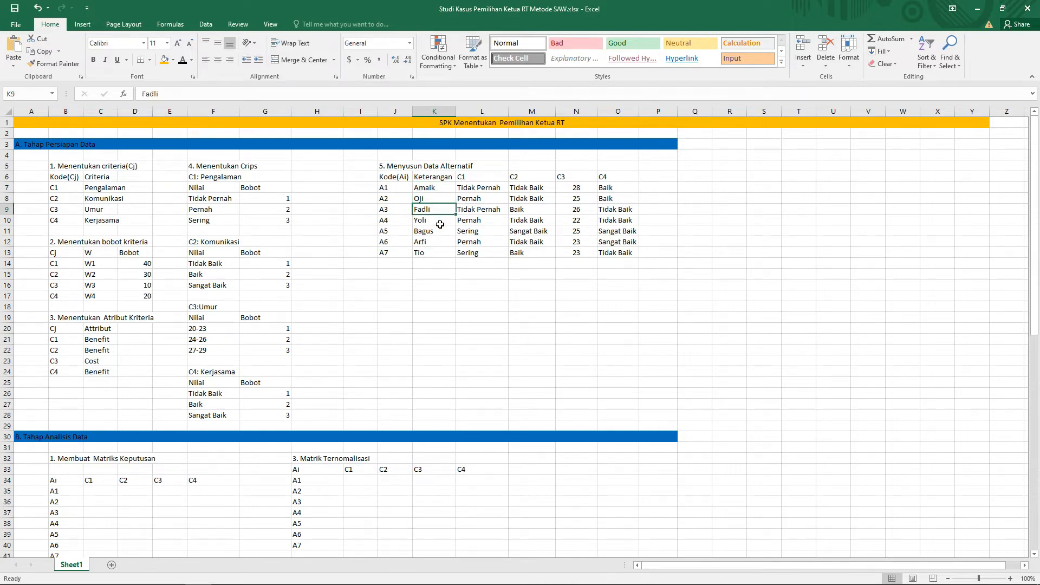
{"action": "left_click", "coordinate": [440, 224]}
{"action": "left_click", "coordinate": [436, 276]}
{"action": "left_click", "coordinate": [468, 177]}
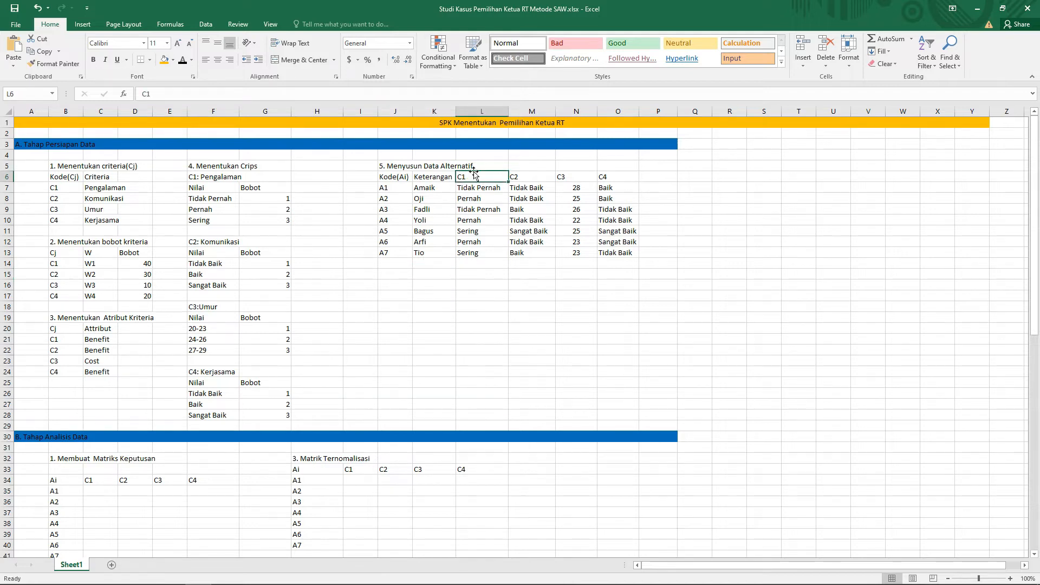
{"action": "left_click", "coordinate": [478, 189]}
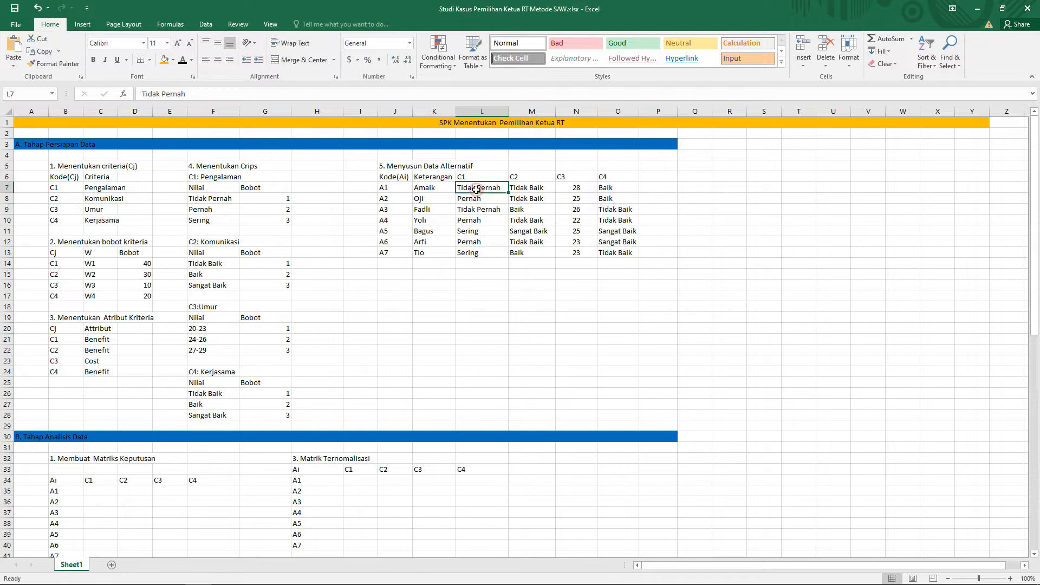
{"action": "left_click", "coordinate": [481, 200]}
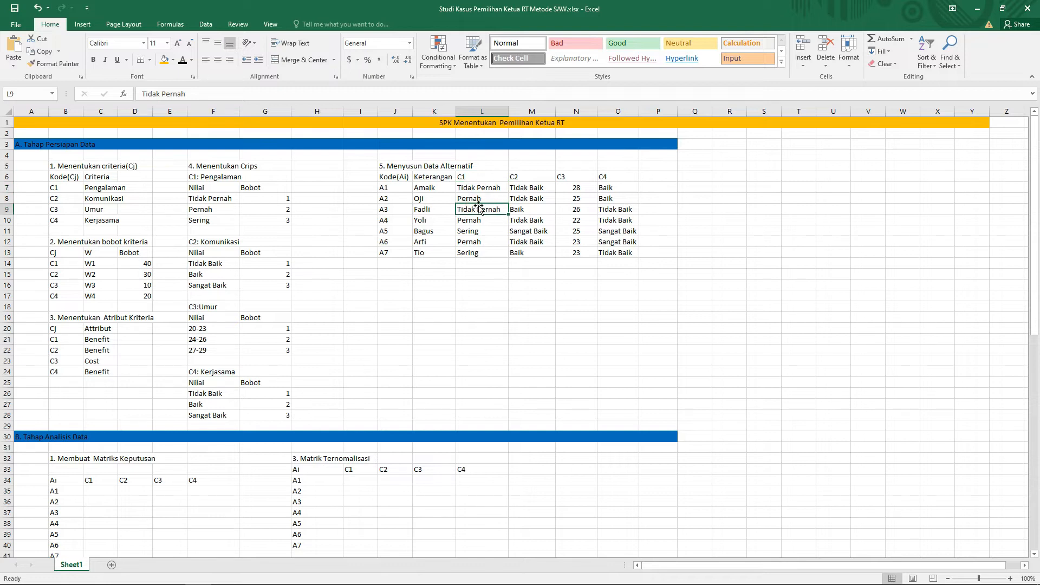
{"action": "left_click", "coordinate": [487, 213]}
Enter the C1 scores 1 for A1 and 2 for A2 in the Matriks Keputusan table, using the Pengalaman weights
{"action": "scroll", "coordinate": [780, 291], "scroll_direction": "down", "scroll_amount": 5}
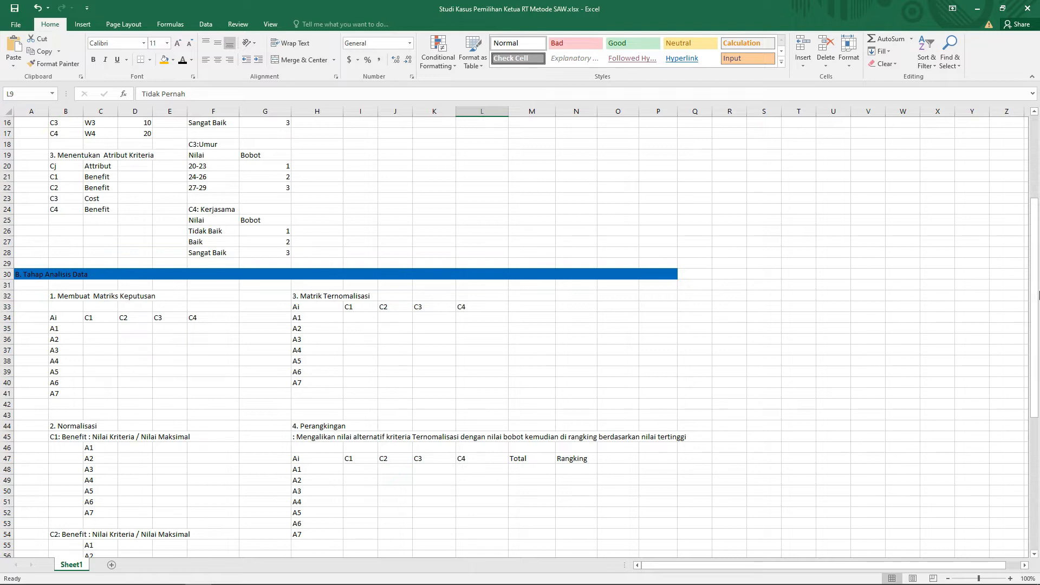
{"action": "left_click_drag", "start_coordinate": [1036, 210], "coordinate": [1036, 204]}
{"action": "scroll", "coordinate": [460, 316], "scroll_direction": "down", "scroll_amount": 3}
{"action": "scroll", "coordinate": [460, 316], "scroll_direction": "up", "scroll_amount": 6}
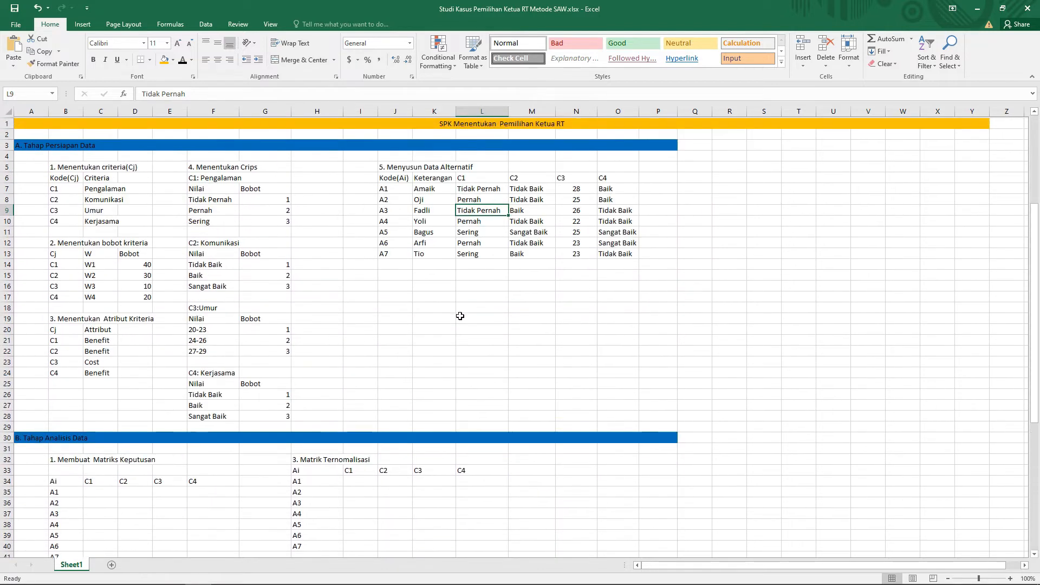
{"action": "left_click", "coordinate": [96, 492]}
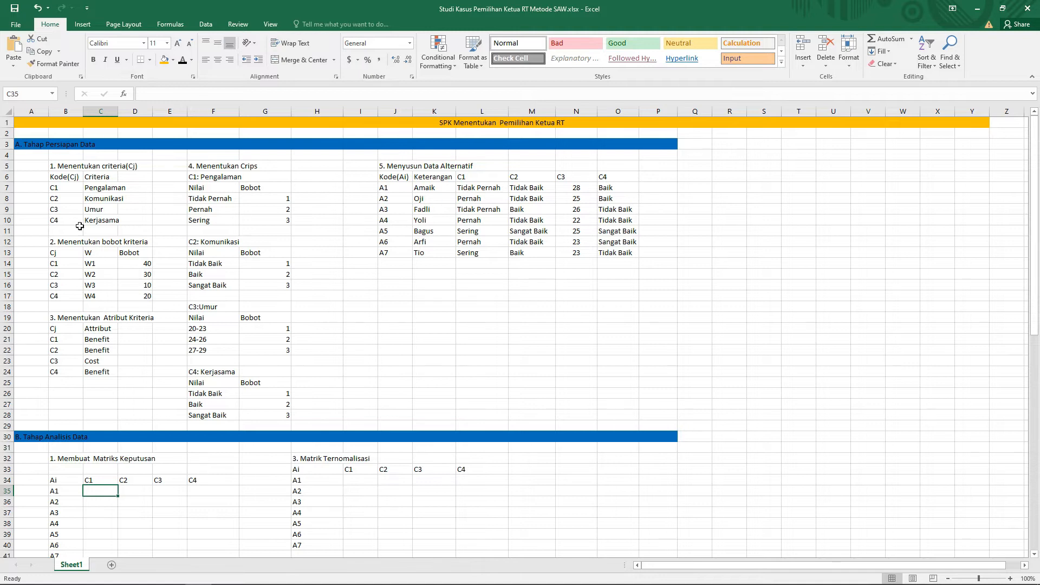
{"action": "left_click", "coordinate": [271, 201]}
{"action": "left_click", "coordinate": [99, 490]}
{"action": "type", "text": "1"}
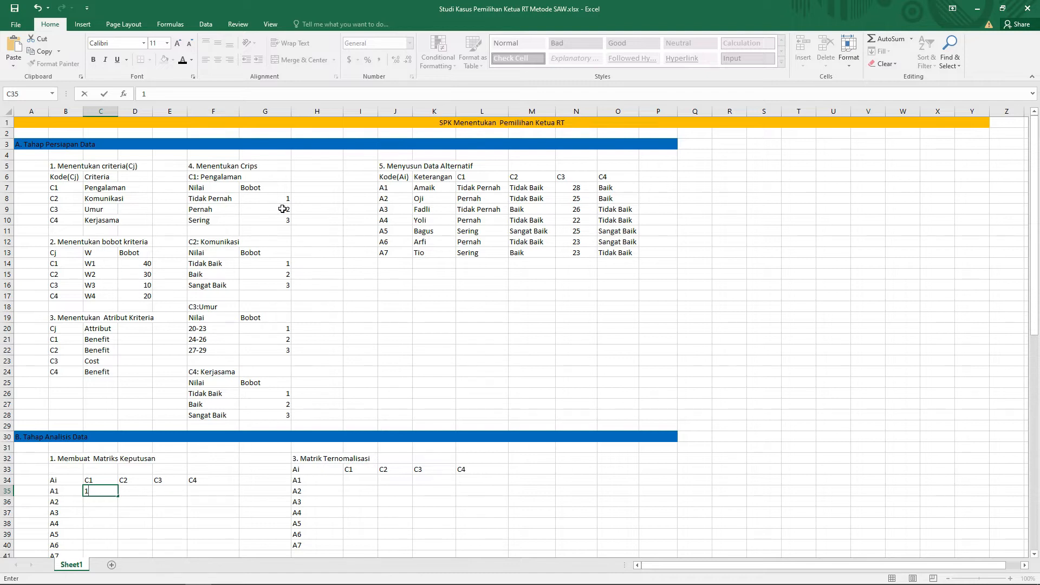
{"action": "key", "text": "Return"}
{"action": "type", "text": "2"}
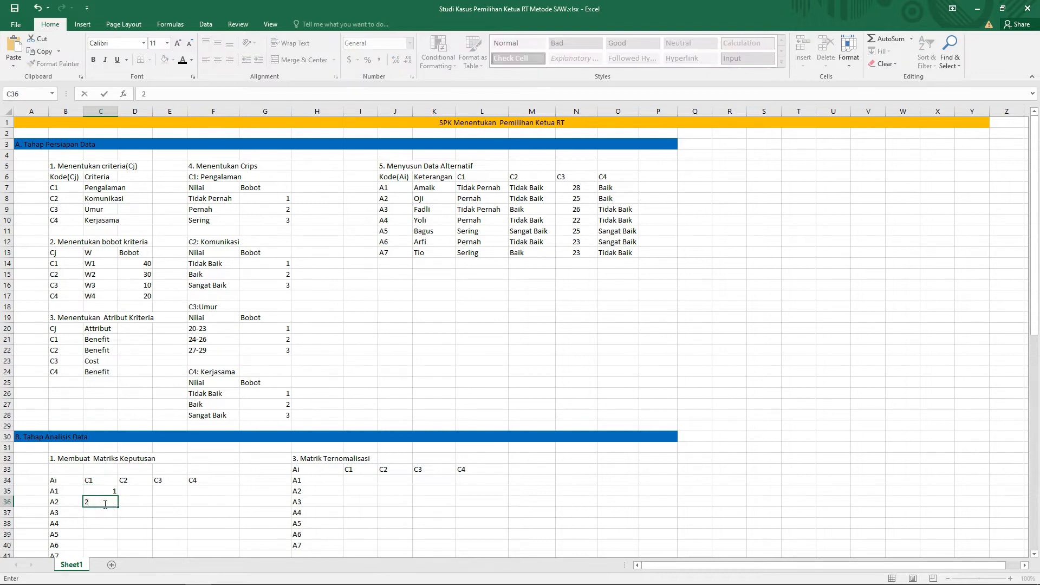
{"action": "key", "text": "Return"}
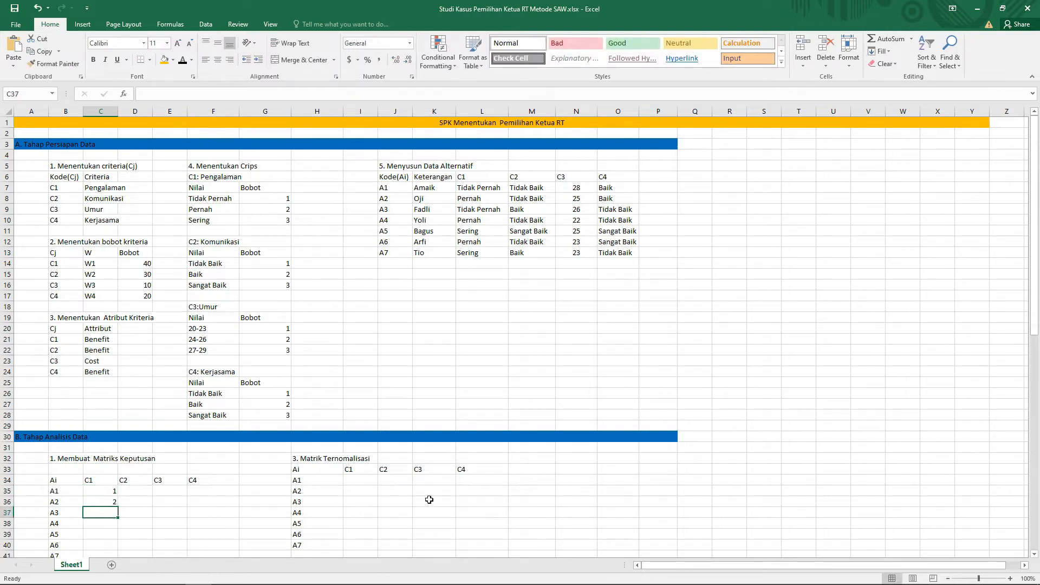
Fill the decision matrix's C1 column for A3 through A7 with 1, 2, 3, 2 and 3
{"action": "left_click_drag", "start_coordinate": [1035, 314], "coordinate": [1037, 320]}
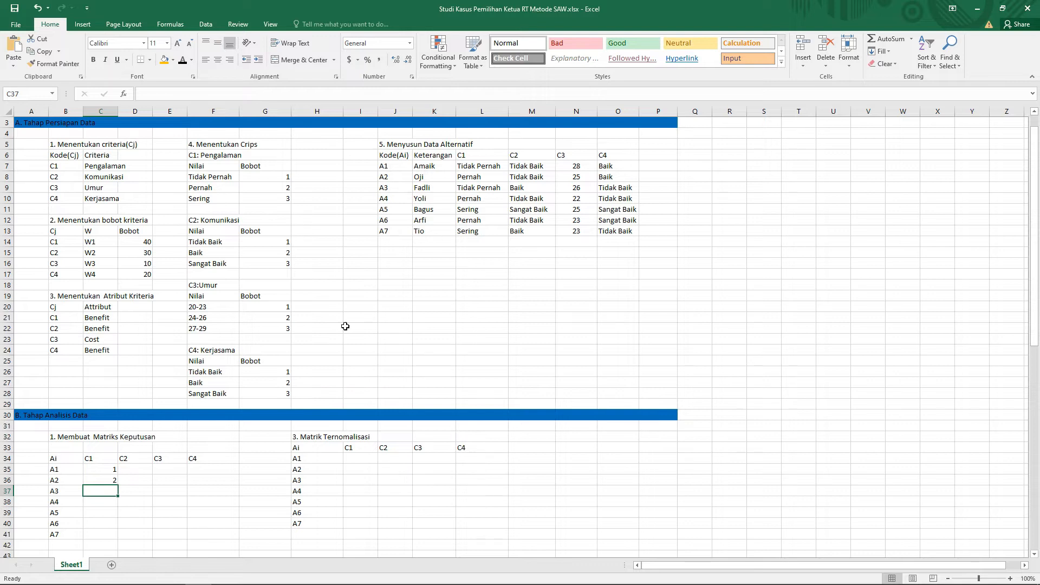
{"action": "type", "text": "1"}
{"action": "key", "text": "Return"}
{"action": "type", "text": "2"}
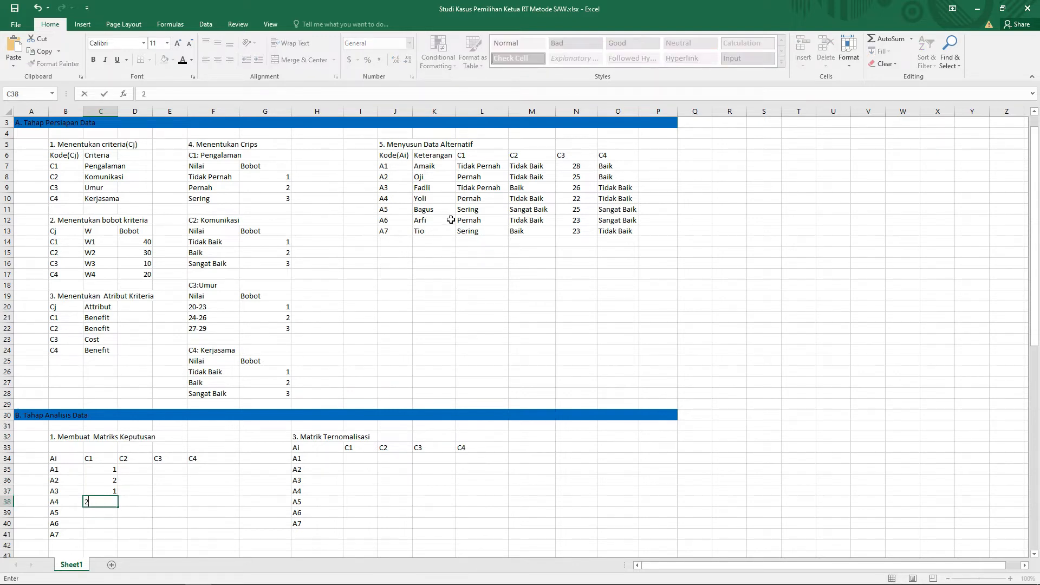
{"action": "key", "text": "Return"}
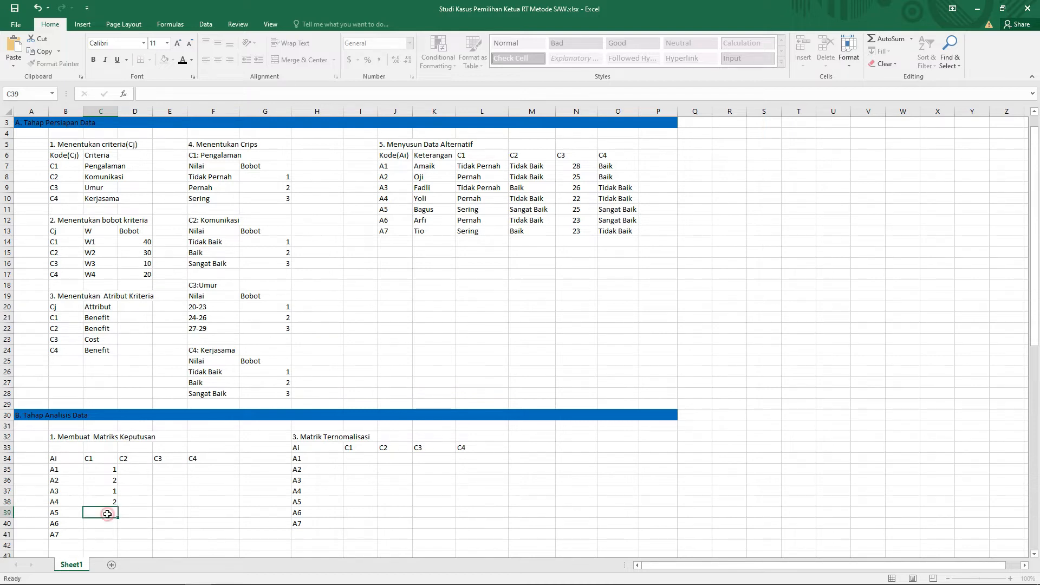
{"action": "type", "text": "3"}
{"action": "key", "text": "Return"}
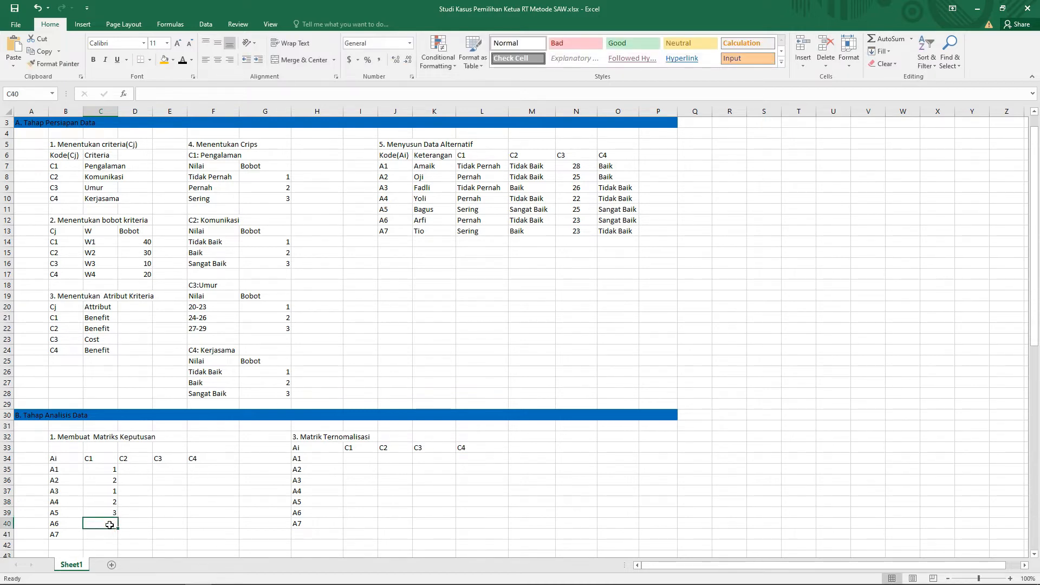
{"action": "type", "text": "2"}
{"action": "key", "text": "Return"}
{"action": "type", "text": "3"}
Enter the C2 scores 1, 1, 2 and 1 for A1 through A4 in the Matriks Keputusan table, using the Komunikasi weights
{"action": "left_click", "coordinate": [133, 468]}
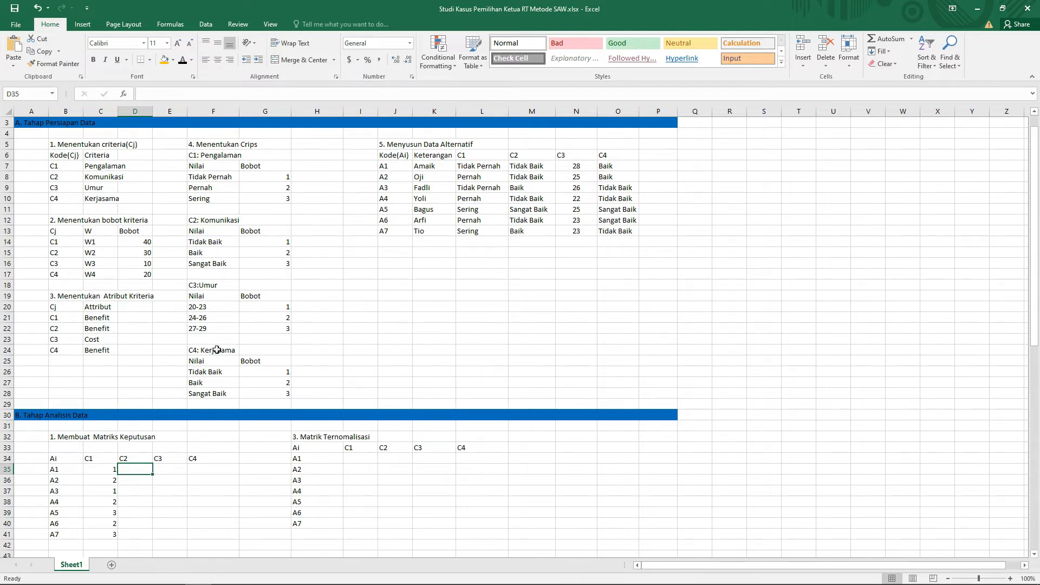
{"action": "type", "text": "1"}
{"action": "left_click", "coordinate": [140, 480]}
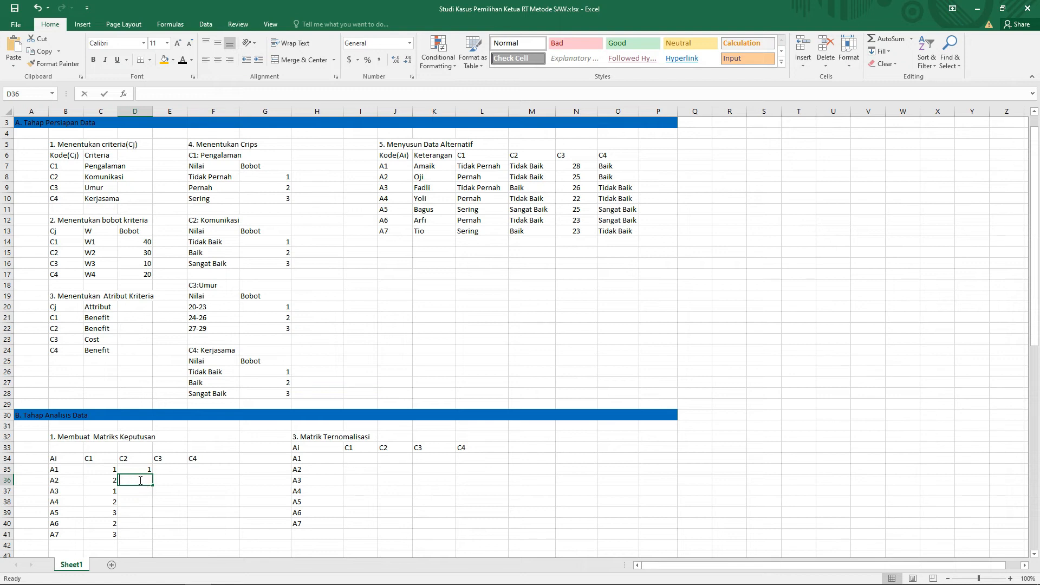
{"action": "type", "text": "1"}
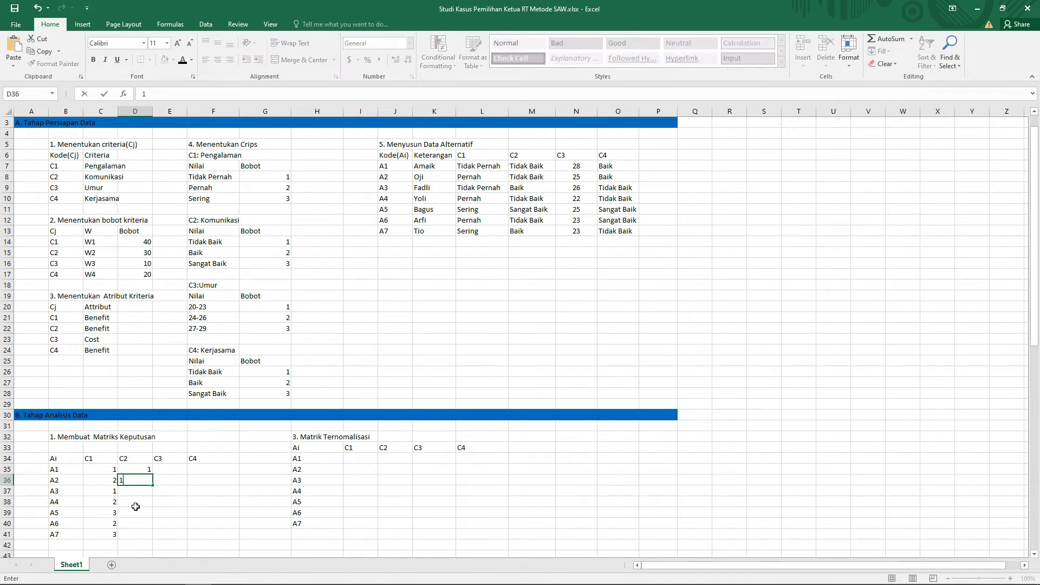
{"action": "left_click", "coordinate": [138, 494]}
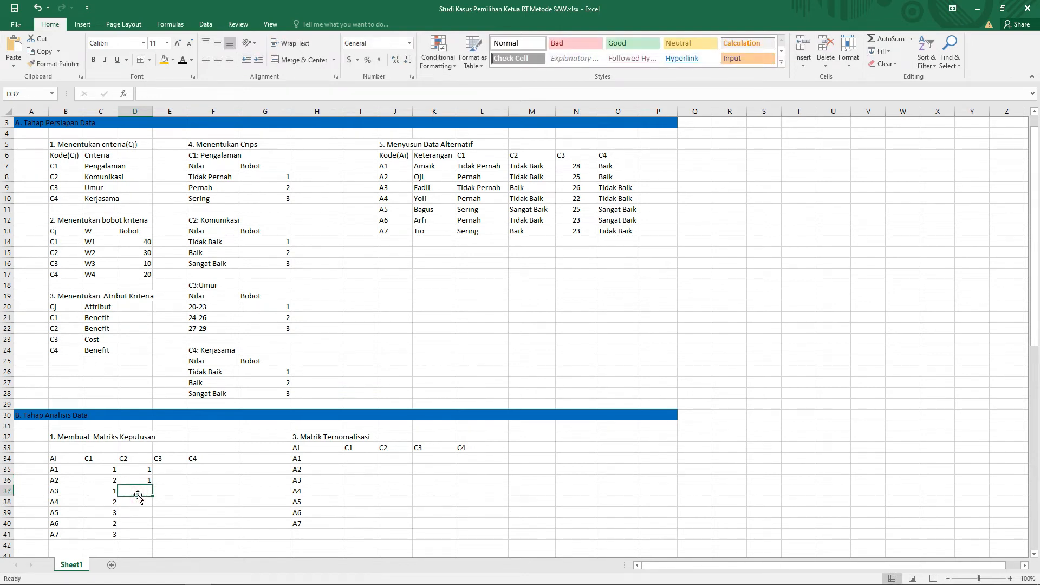
{"action": "type", "text": "2"}
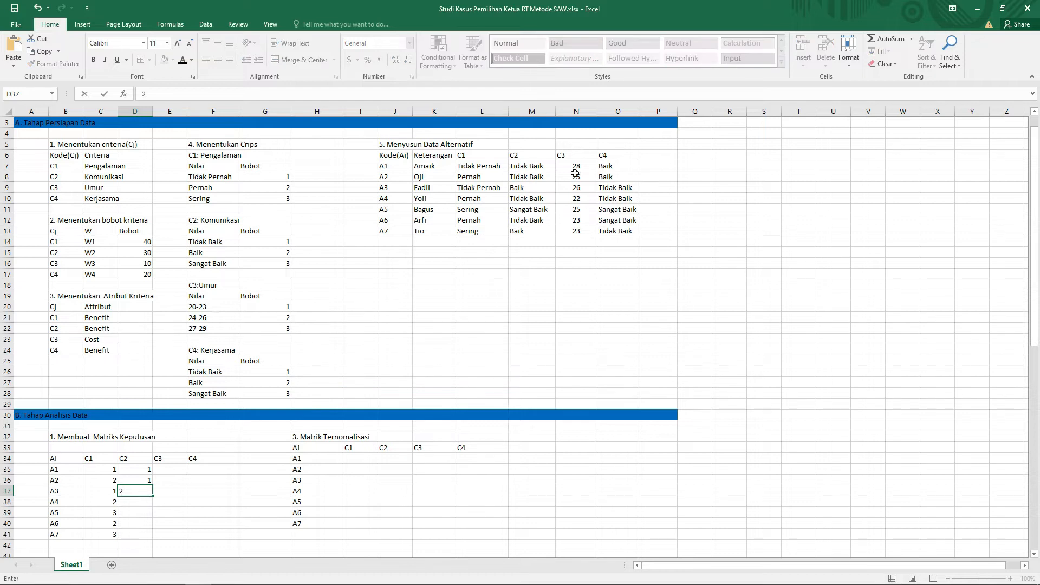
{"action": "left_click", "coordinate": [138, 502]}
{"action": "type", "text": "1"}
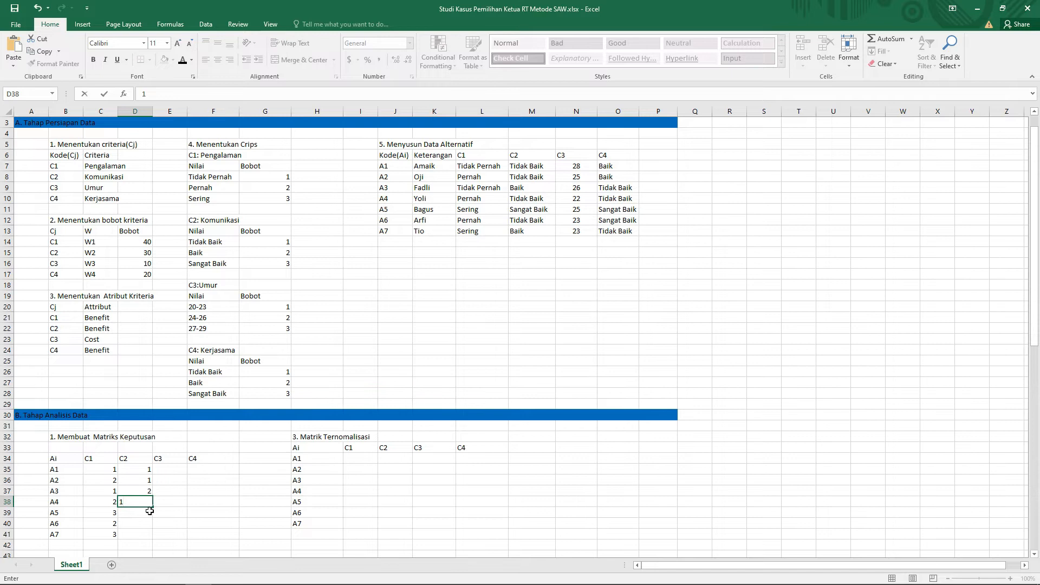
Complete the decision matrix's C2 column with 3 for A5, 1 for A6 and 2 for A7
{"action": "left_click", "coordinate": [140, 511]}
{"action": "type", "text": "3"}
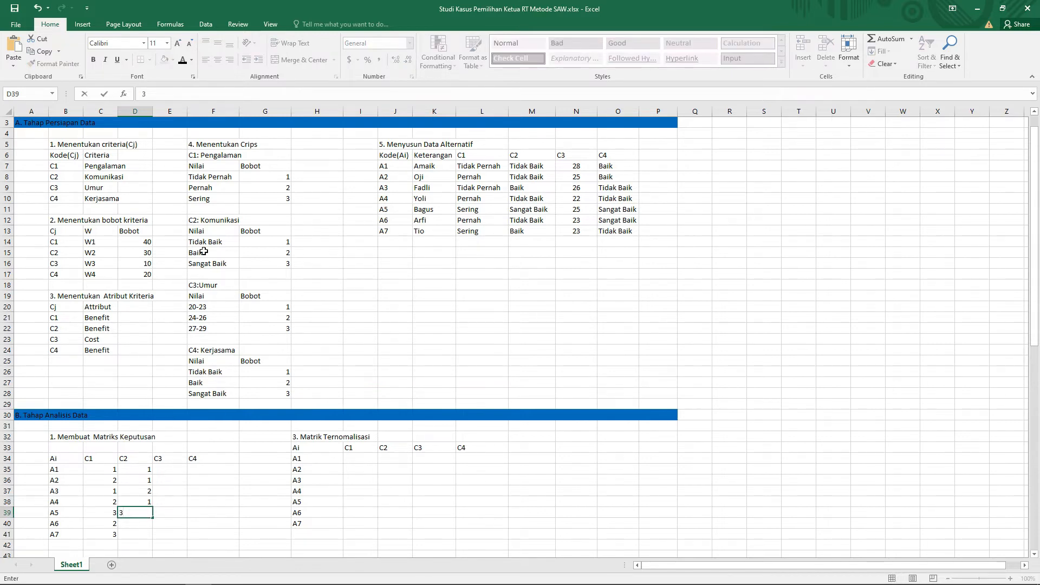
{"action": "left_click", "coordinate": [143, 524]}
{"action": "type", "text": "1"}
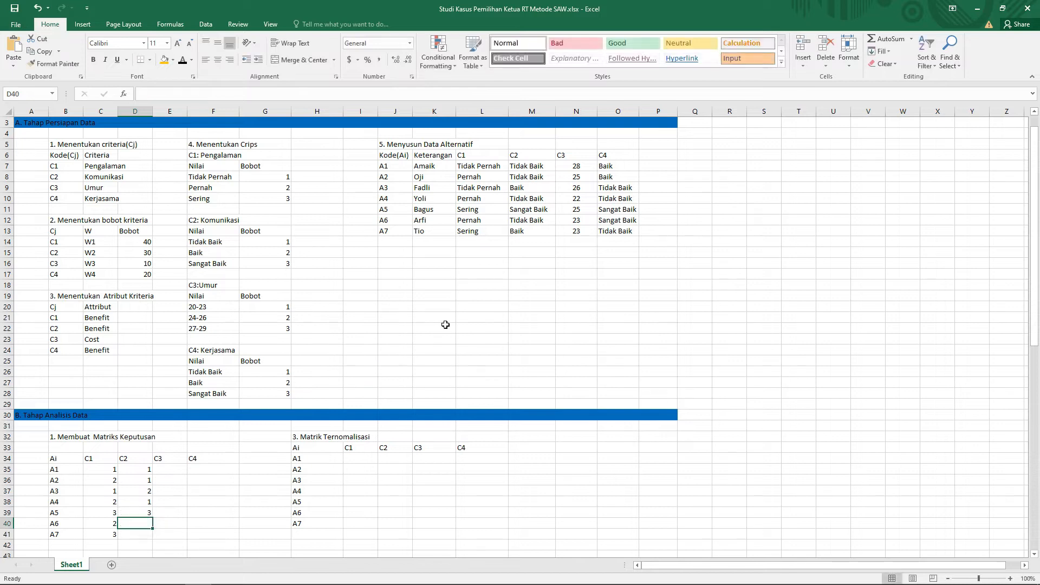
{"action": "left_click", "coordinate": [145, 533]}
{"action": "type", "text": "2"}
Enter the C3 scores 3, 2 and 2 for A1 through A3 in the decision matrix, using the Umur weights
{"action": "left_click_drag", "start_coordinate": [1035, 328], "coordinate": [1035, 340]}
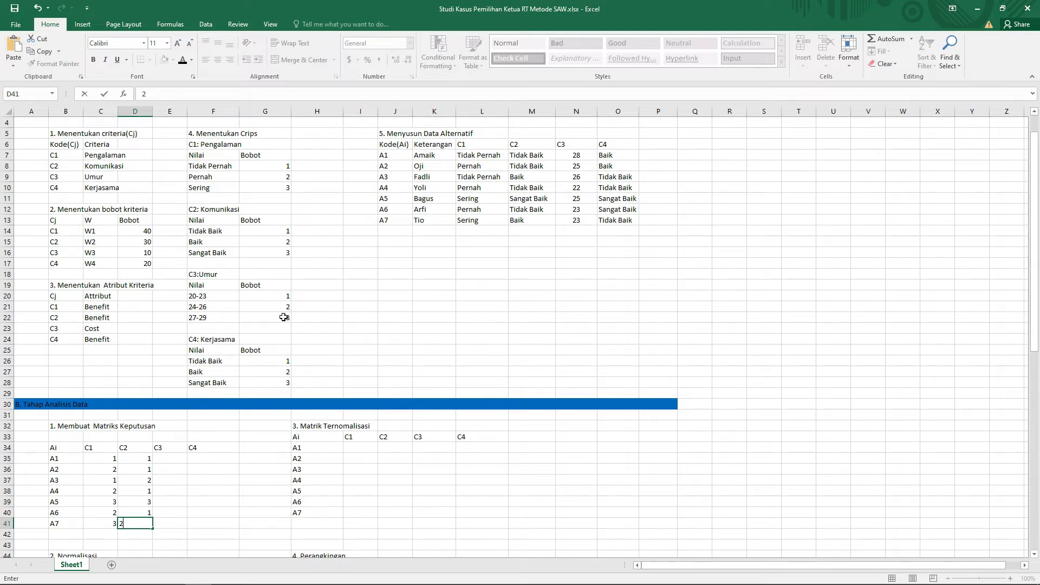
{"action": "left_click", "coordinate": [171, 460]}
{"action": "type", "text": "3"}
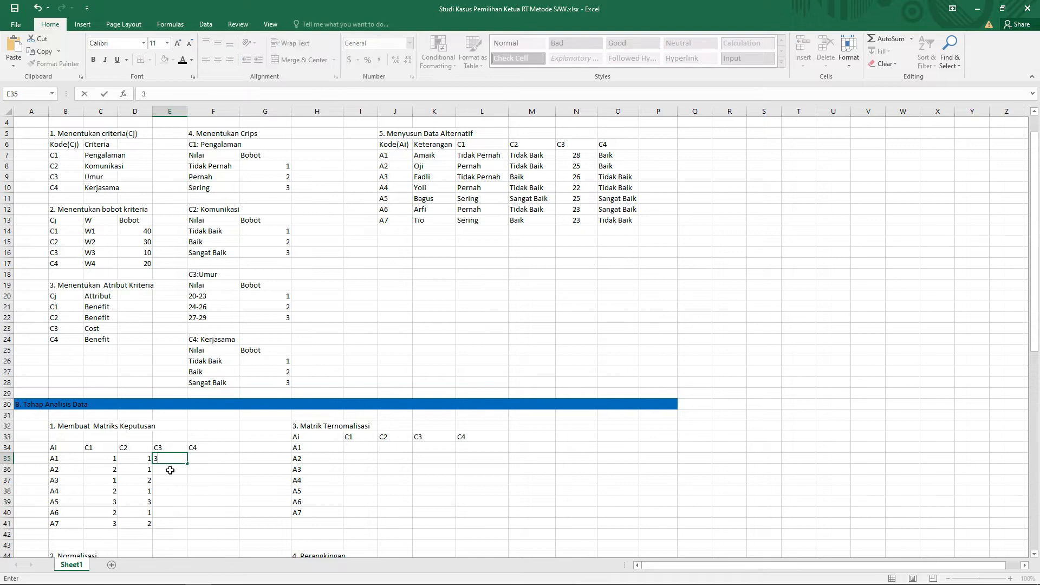
{"action": "key", "text": "Return"}
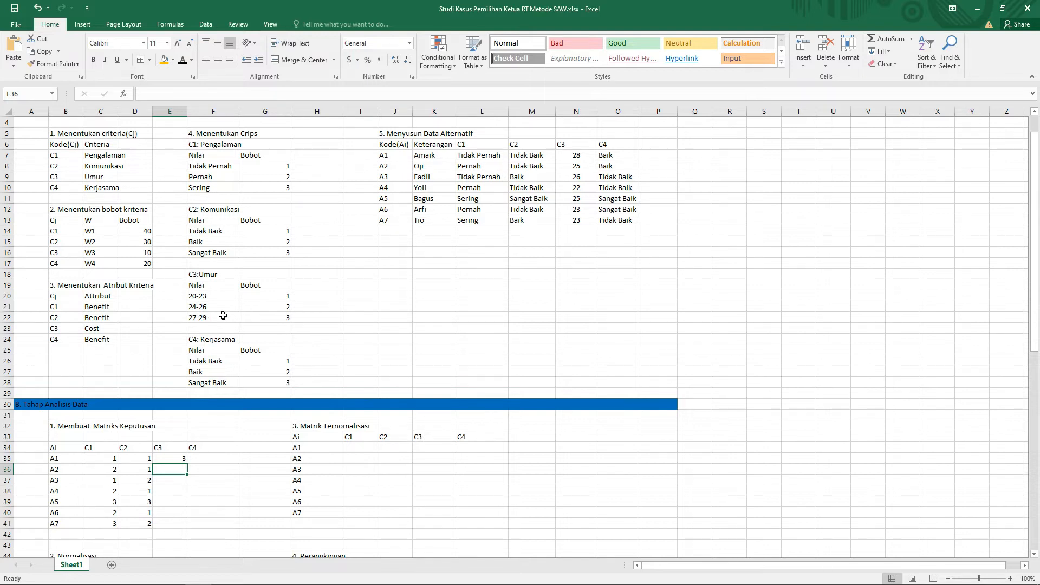
{"action": "type", "text": "2"}
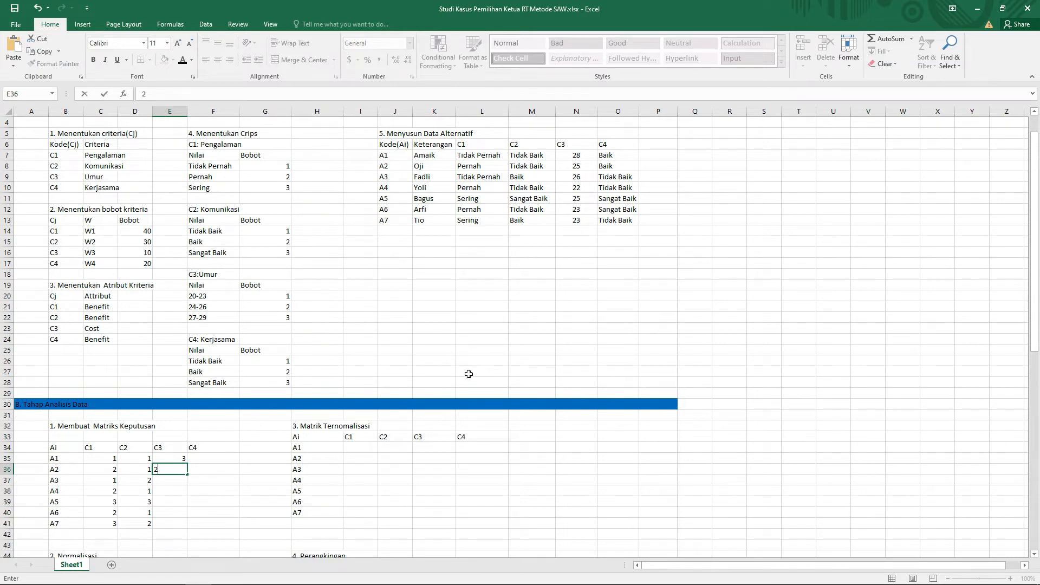
{"action": "left_click", "coordinate": [171, 481]}
{"action": "type", "text": "2"}
{"action": "key", "text": "Return"}
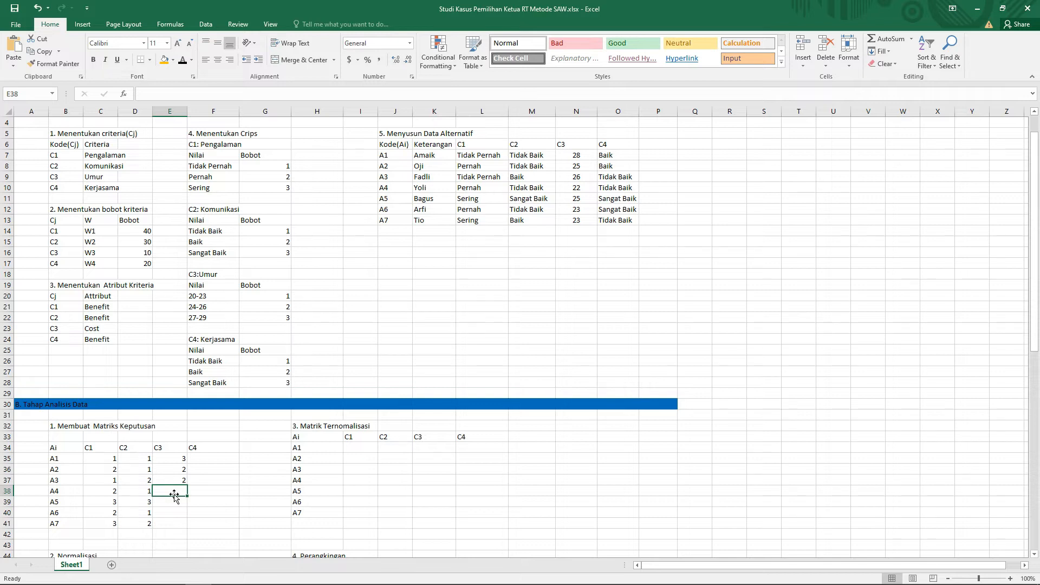
Complete the decision matrix's C3 column for A4 through A7 with 1, 2, 1 and 1
{"action": "type", "text": "1"}
{"action": "key", "text": "Return"}
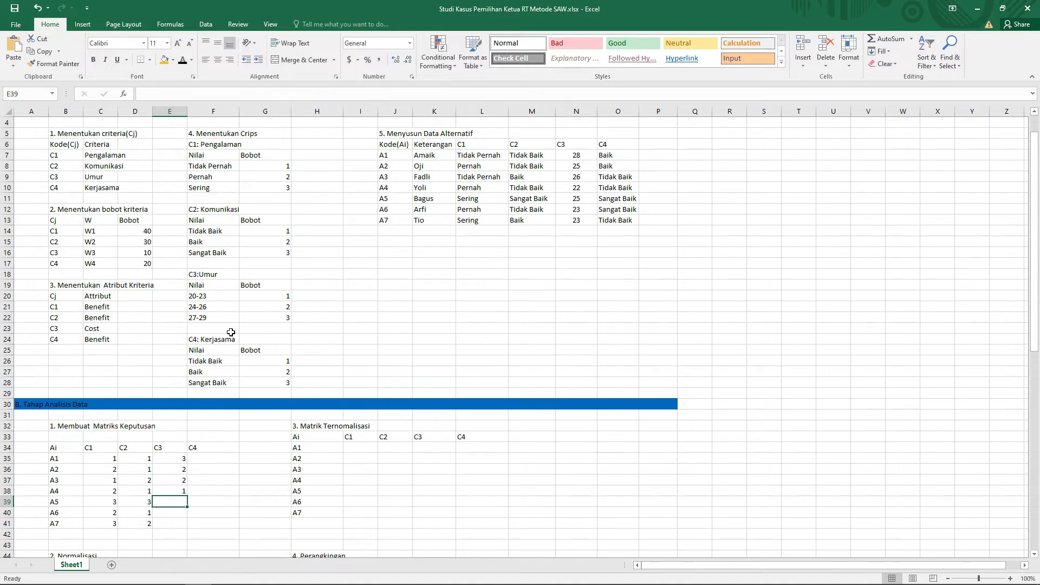
{"action": "type", "text": "2"}
{"action": "key", "text": "Return"}
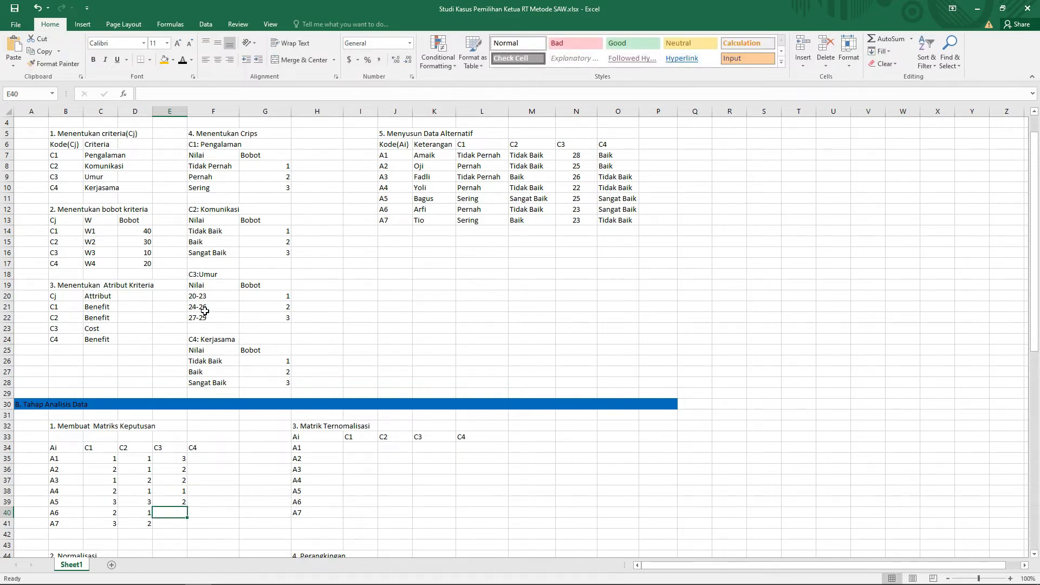
{"action": "type", "text": "1"}
{"action": "left_click", "coordinate": [181, 522]}
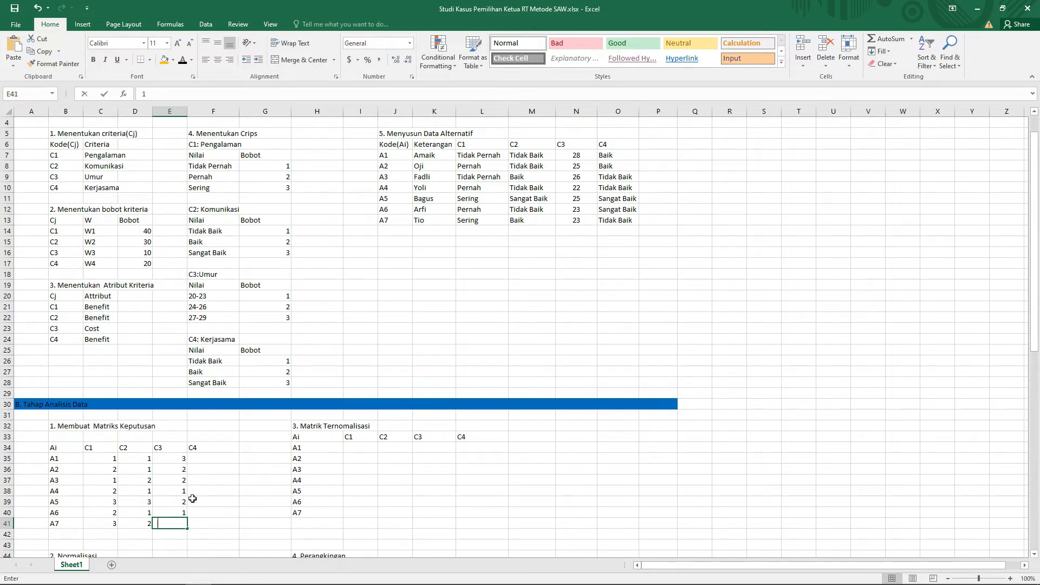
Enter the C4 scores 2, 2 and 1 for A1 through A3 in the decision matrix, using the Kerjasama weights
{"action": "left_click", "coordinate": [212, 462]}
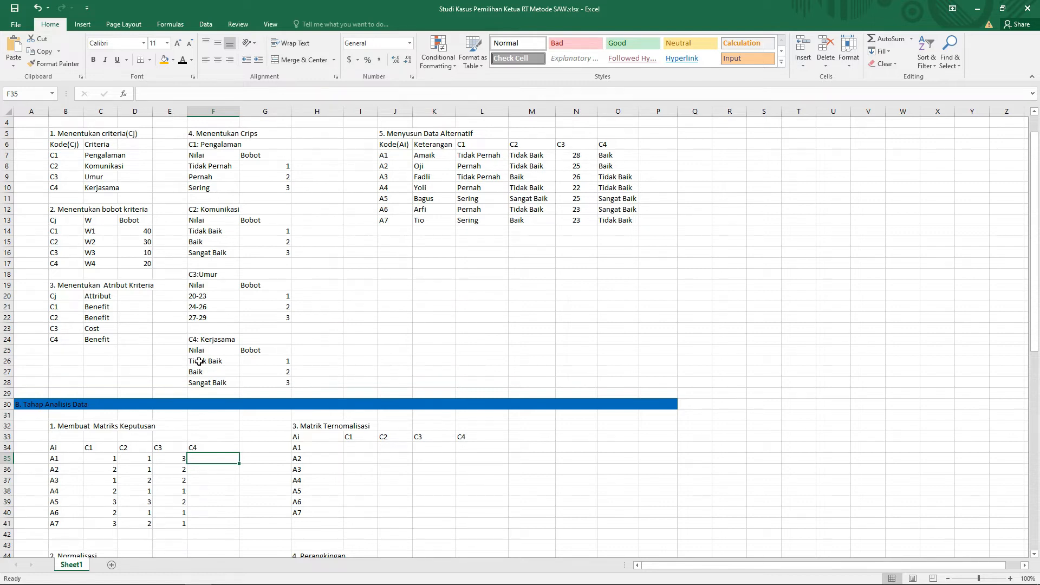
{"action": "type", "text": "2"}
{"action": "key", "text": "Return"}
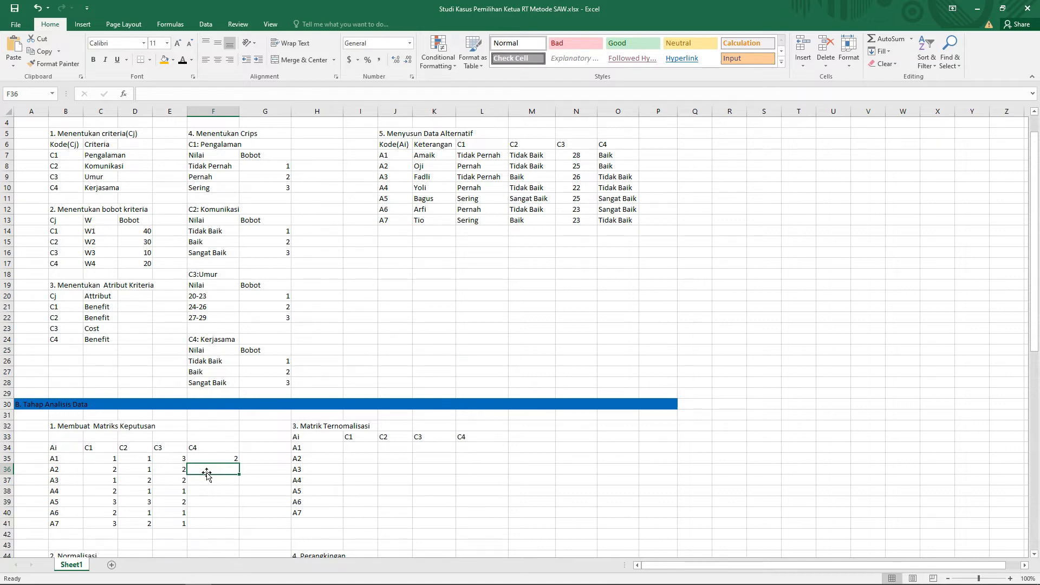
{"action": "type", "text": "2"}
{"action": "key", "text": "Return"}
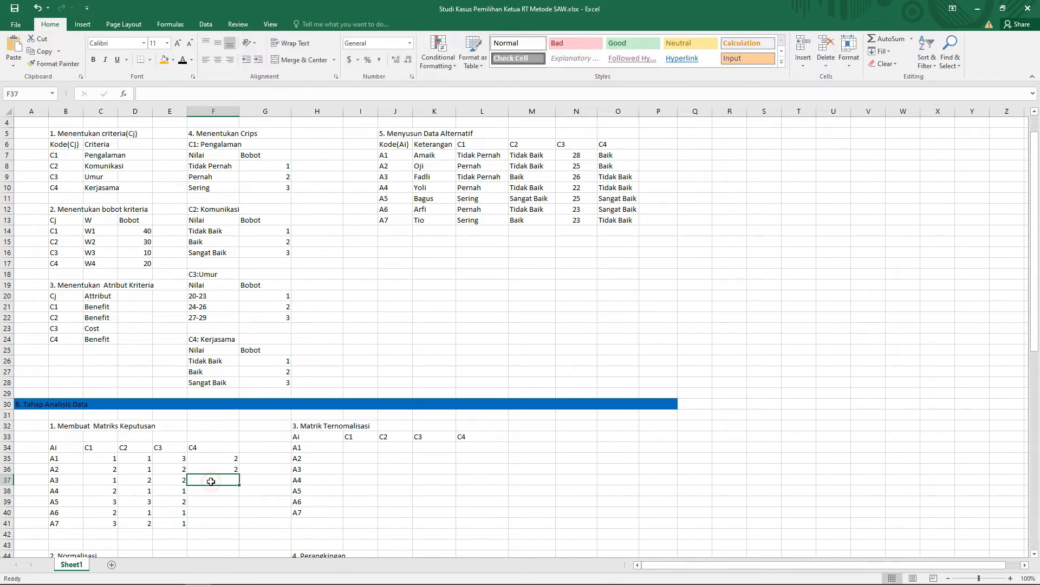
{"action": "type", "text": "1"}
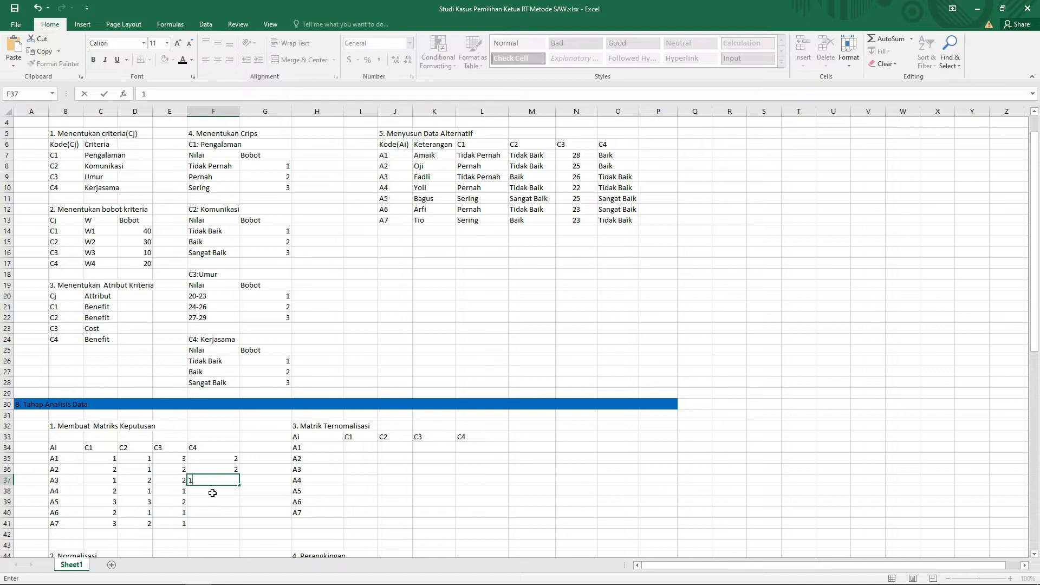
{"action": "key", "text": "Return"}
Complete the decision matrix's C4 column for A4 through A7 with 1, 3, 3 and 1
{"action": "type", "text": "1"}
{"action": "left_click", "coordinate": [215, 506]}
{"action": "type", "text": "3"}
{"action": "left_click", "coordinate": [215, 513]}
{"action": "type", "text": "3"}
{"action": "left_click", "coordinate": [214, 528]}
{"action": "type", "text": "1"}
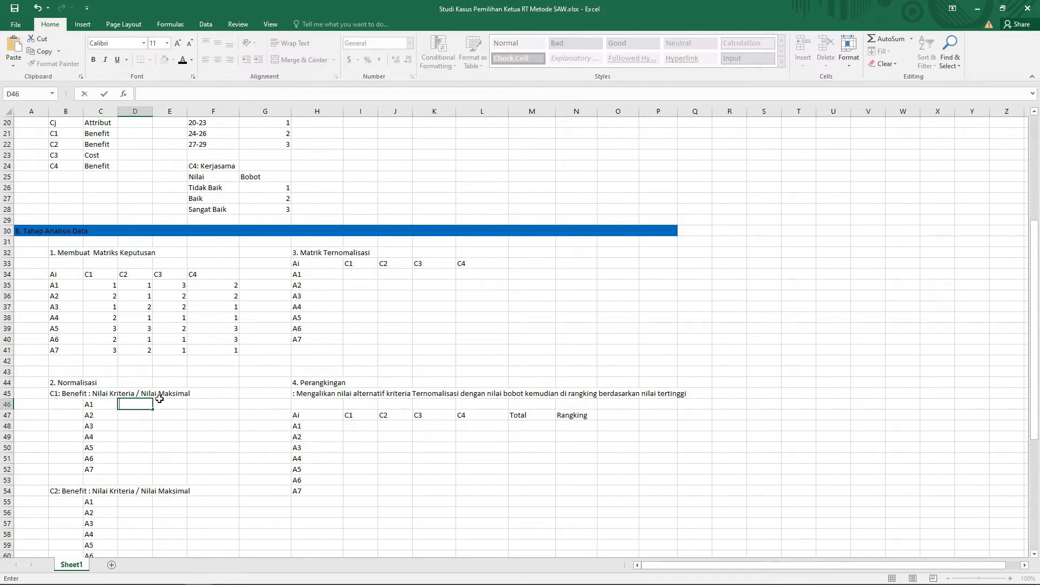
In the Normalisasi section, calculate A1's C1 value in D46 with the formula =C35/3
{"action": "left_click", "coordinate": [142, 405]}
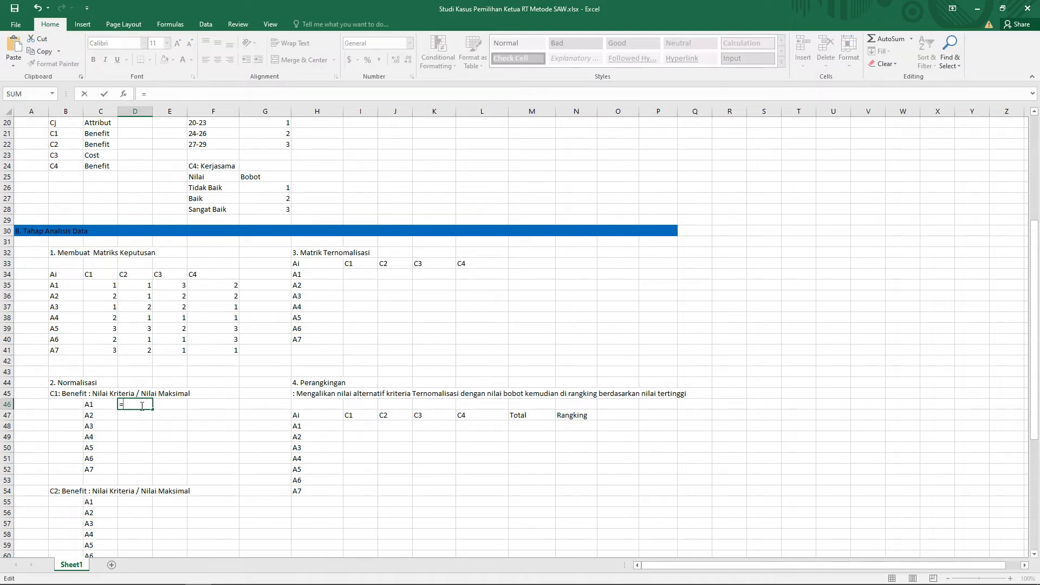
{"action": "left_click", "coordinate": [102, 287], "text": "alt"}
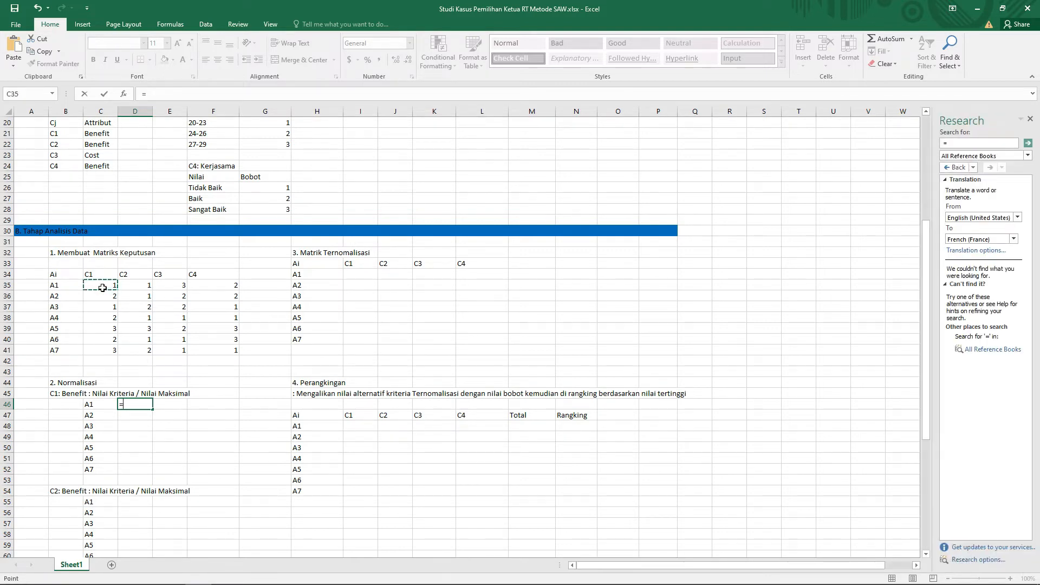
{"action": "left_click", "coordinate": [102, 288]}
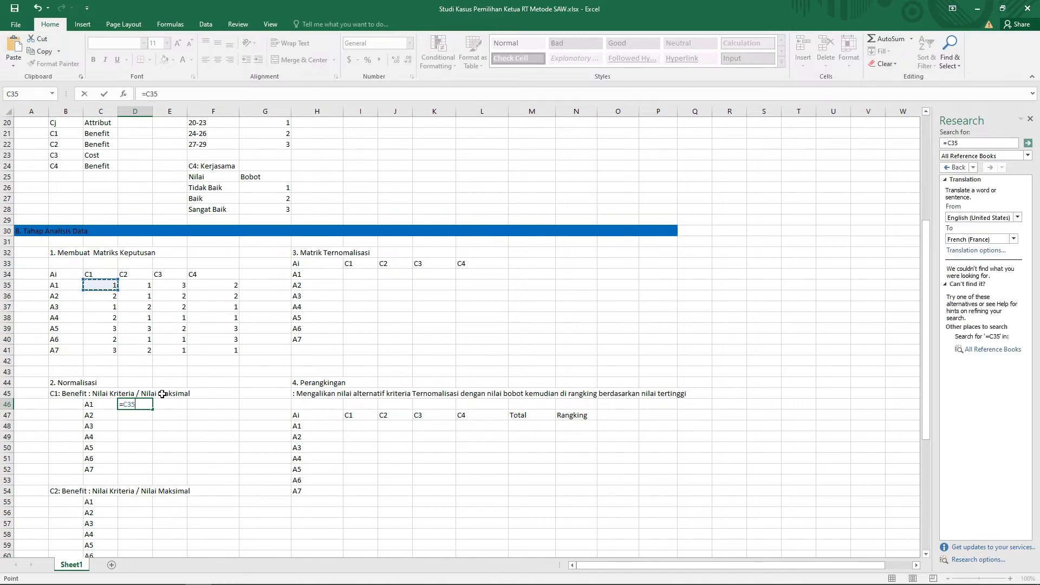
{"action": "type", "text": "/3"}
{"action": "key", "text": "Return"}
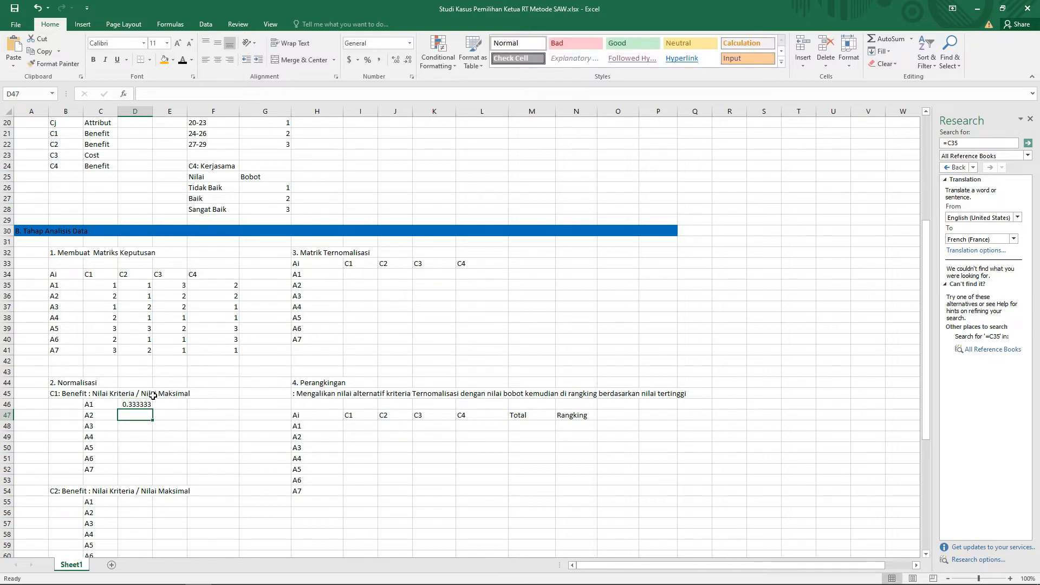
Copy the C1 normalisation formula from A1 down through A7 (D46:D52) and close the Research pane
{"action": "left_click", "coordinate": [140, 403]}
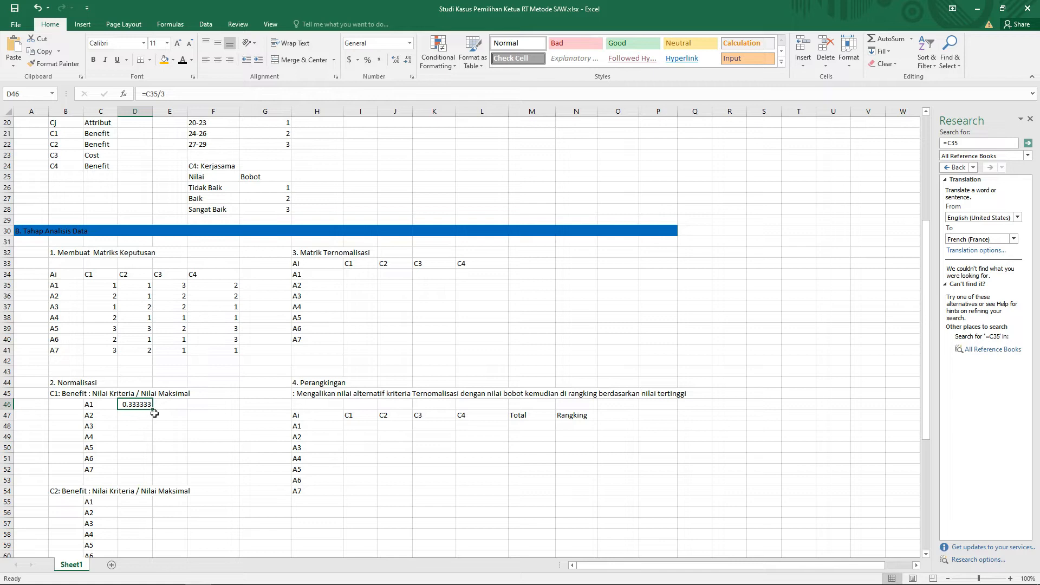
{"action": "left_click_drag", "start_coordinate": [152, 409], "coordinate": [151, 473]}
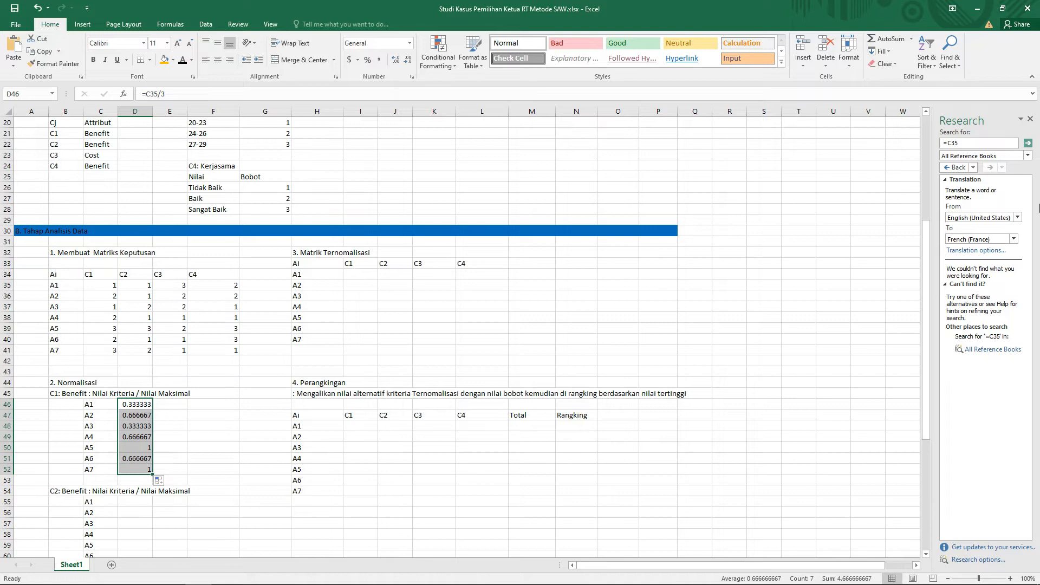
{"action": "left_click", "coordinate": [1030, 118]}
Calculate A1's normalised C2 value in D55 with the formula =D35/3
{"action": "left_click_drag", "start_coordinate": [1035, 309], "coordinate": [1036, 351]}
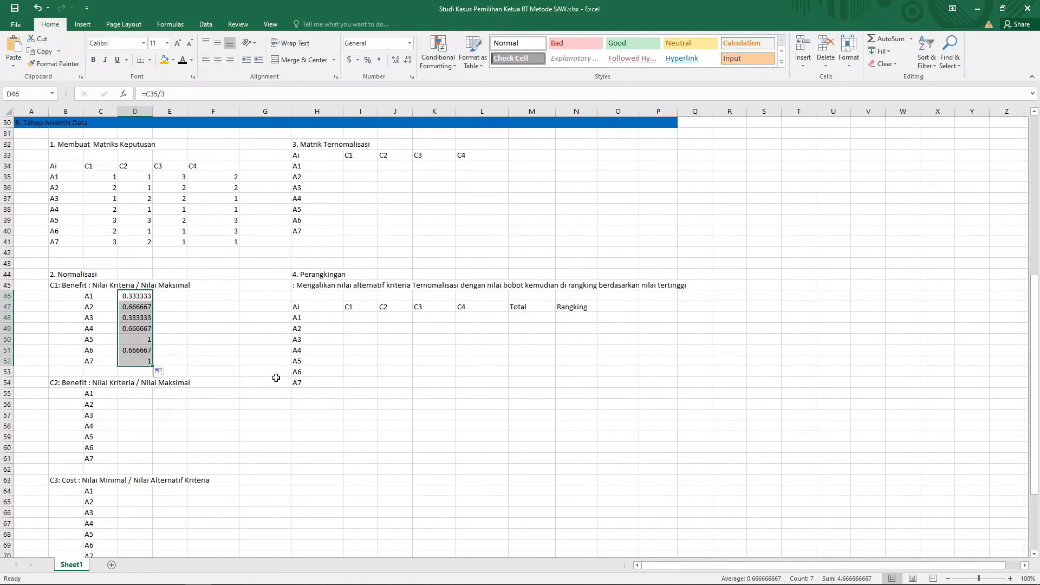
{"action": "left_click", "coordinate": [129, 397]}
{"action": "double_click", "coordinate": [129, 397]}
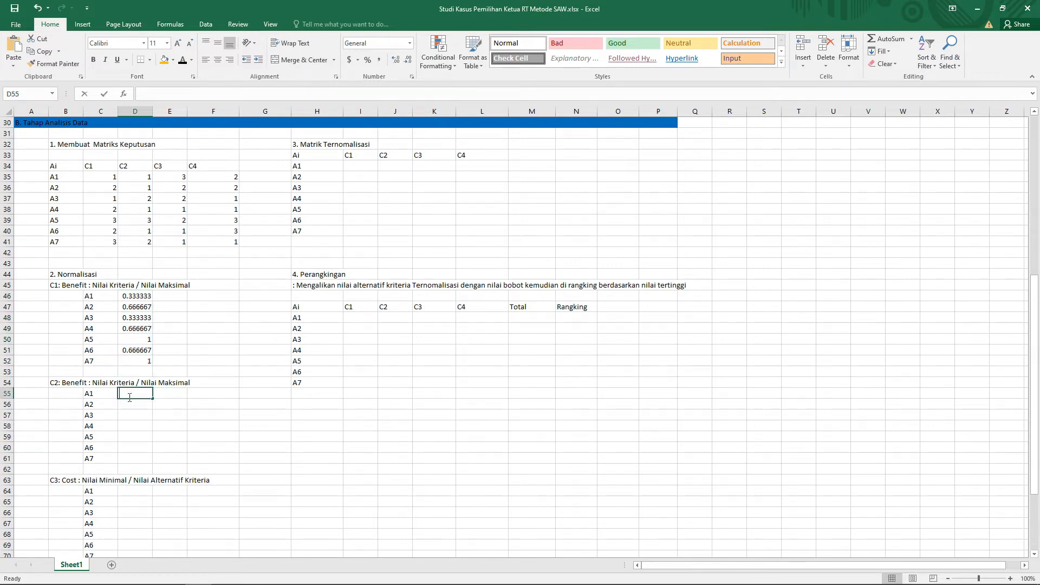
{"action": "type", "text": "="}
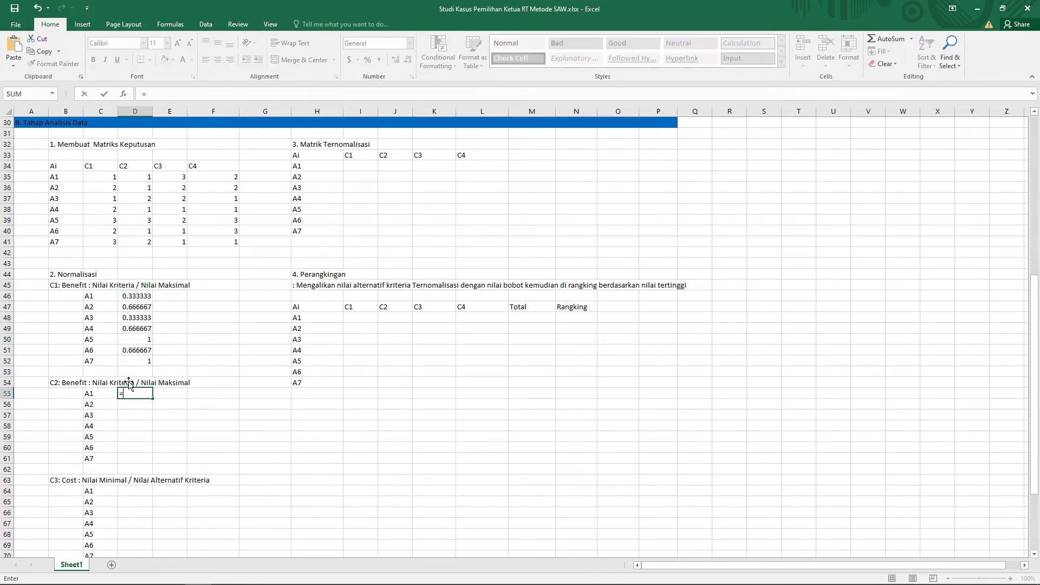
{"action": "left_click", "coordinate": [138, 180], "text": "alt"}
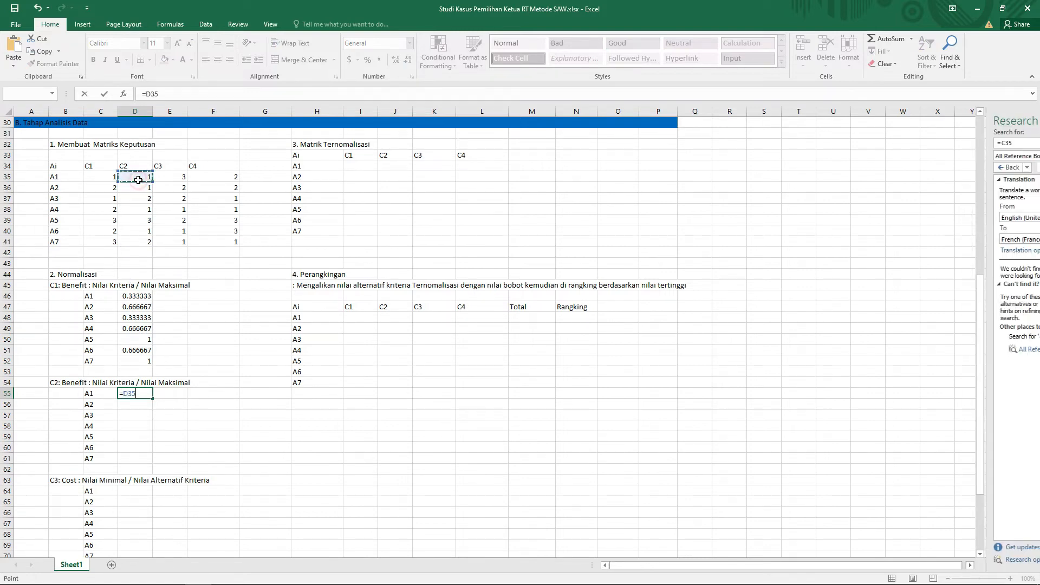
{"action": "type", "text": "/"}
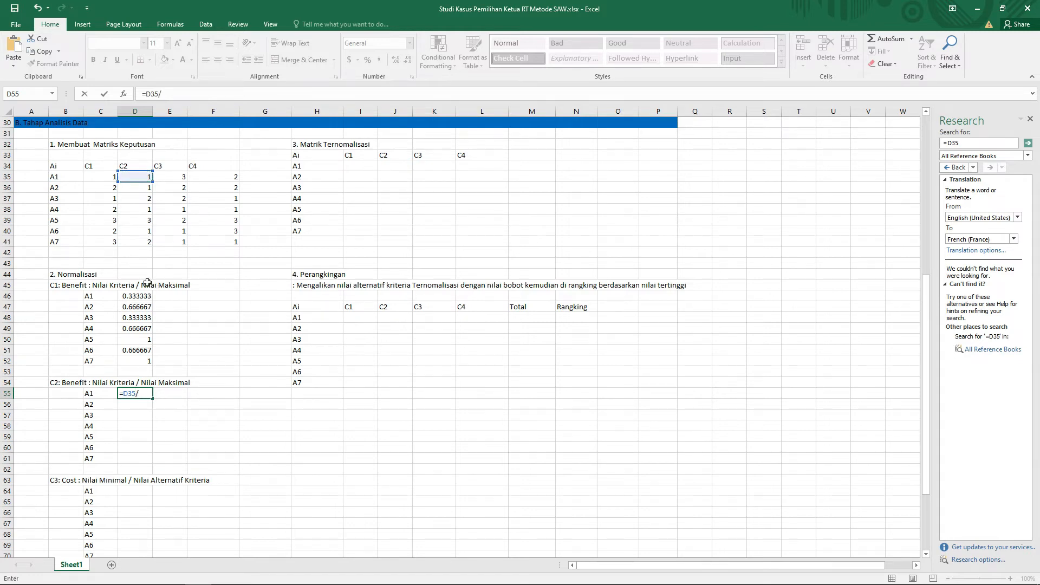
{"action": "key", "text": "alt"}
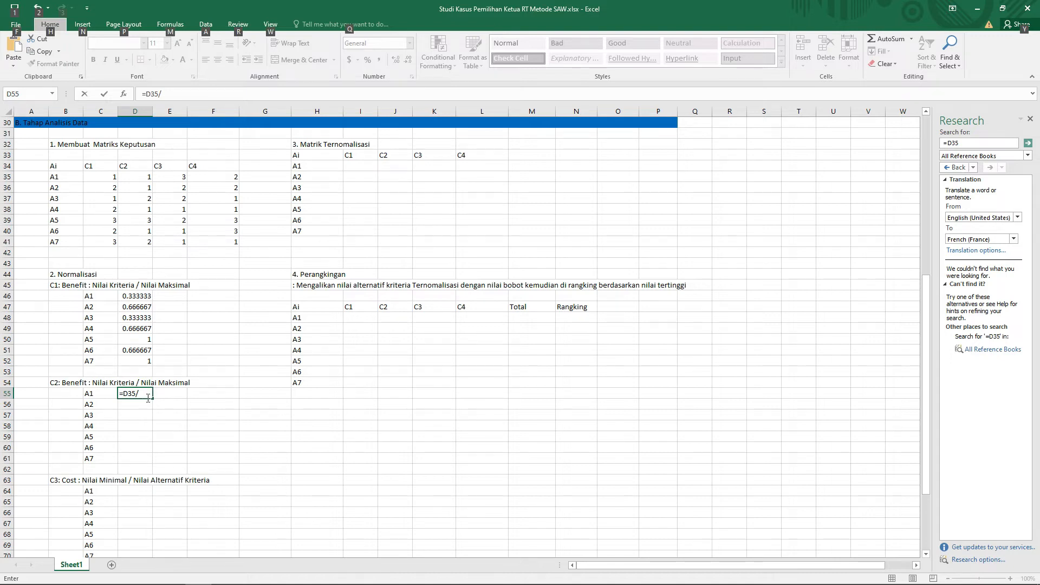
{"action": "left_click", "coordinate": [174, 98]}
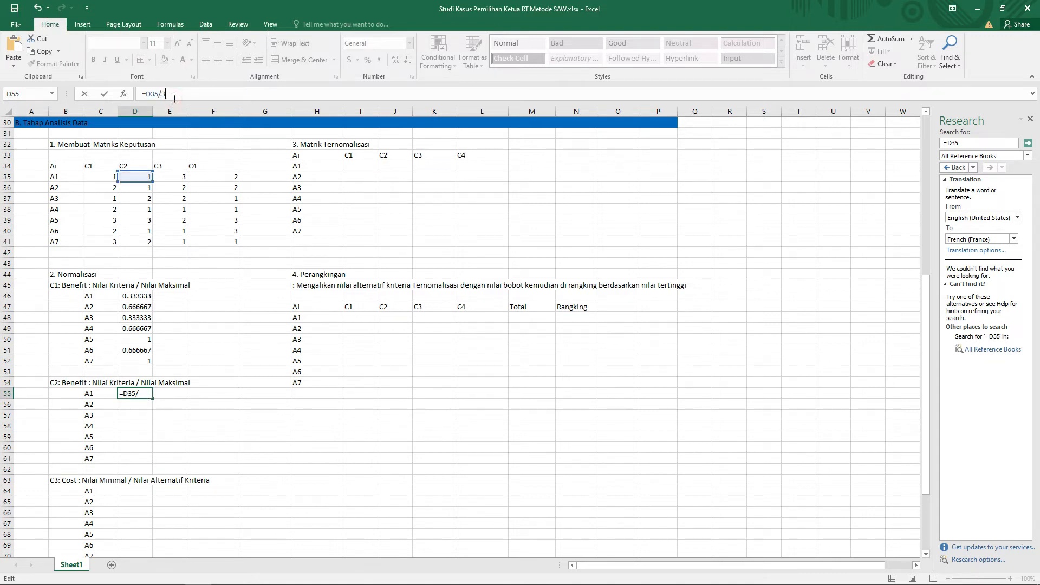
{"action": "type", "text": "3"}
{"action": "key", "text": "ctrl+Return"}
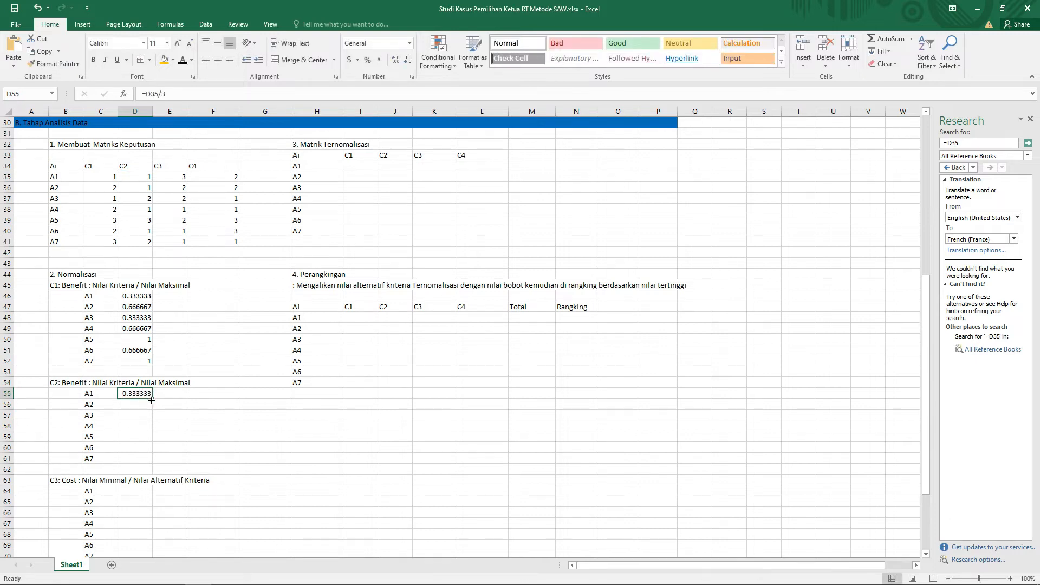
Copy the C2 normalisation formula down through A7 (D55:D61) and calculate A1's C3 value in D64 with =1/E35
{"action": "left_click_drag", "start_coordinate": [153, 400], "coordinate": [153, 460]}
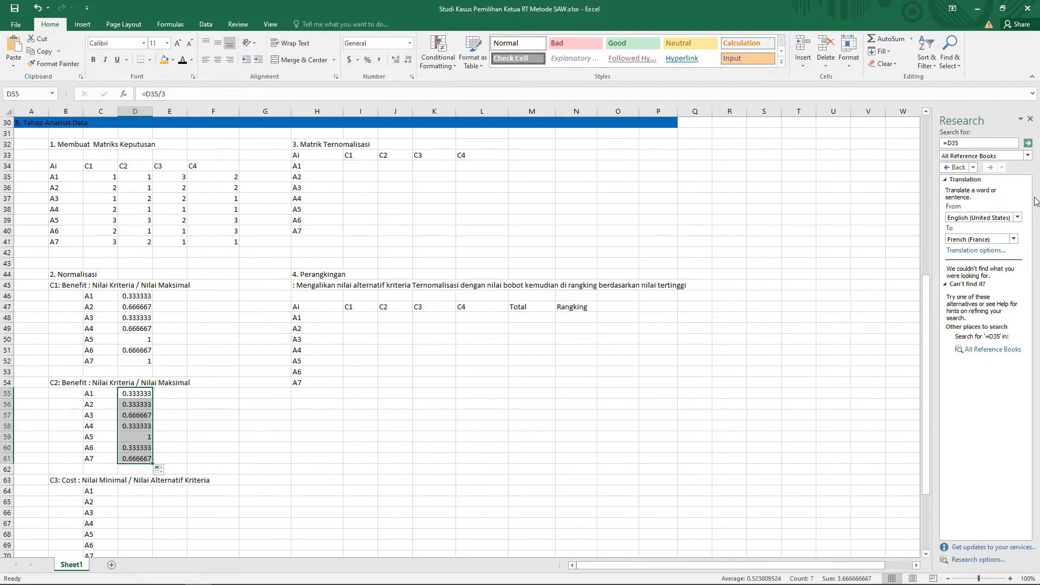
{"action": "scroll", "coordinate": [228, 418], "scroll_direction": "down", "scroll_amount": 3}
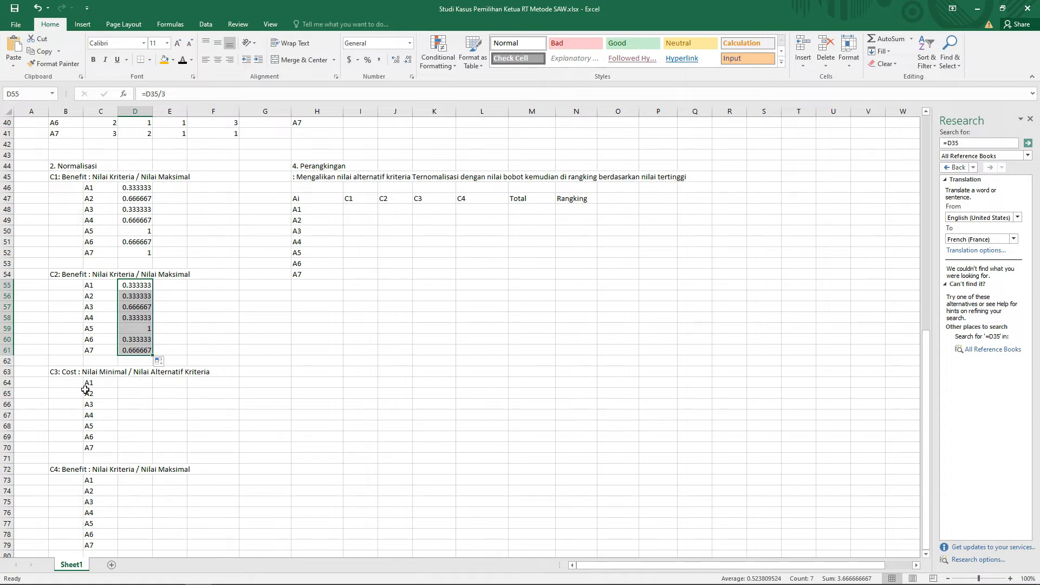
{"action": "left_click", "coordinate": [135, 384]}
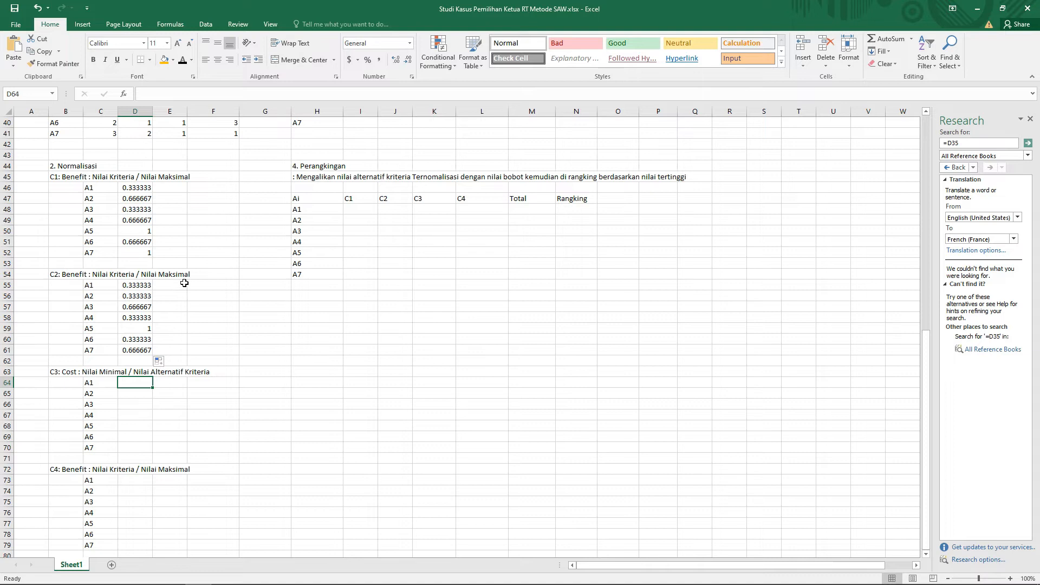
{"action": "left_click_drag", "start_coordinate": [928, 365], "coordinate": [925, 312]}
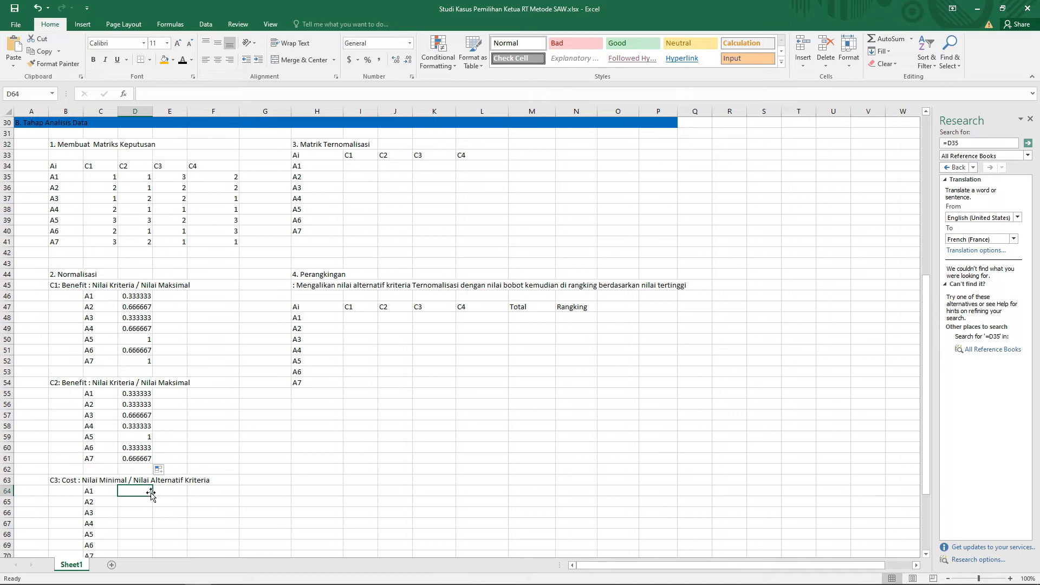
{"action": "type", "text": "=1/"}
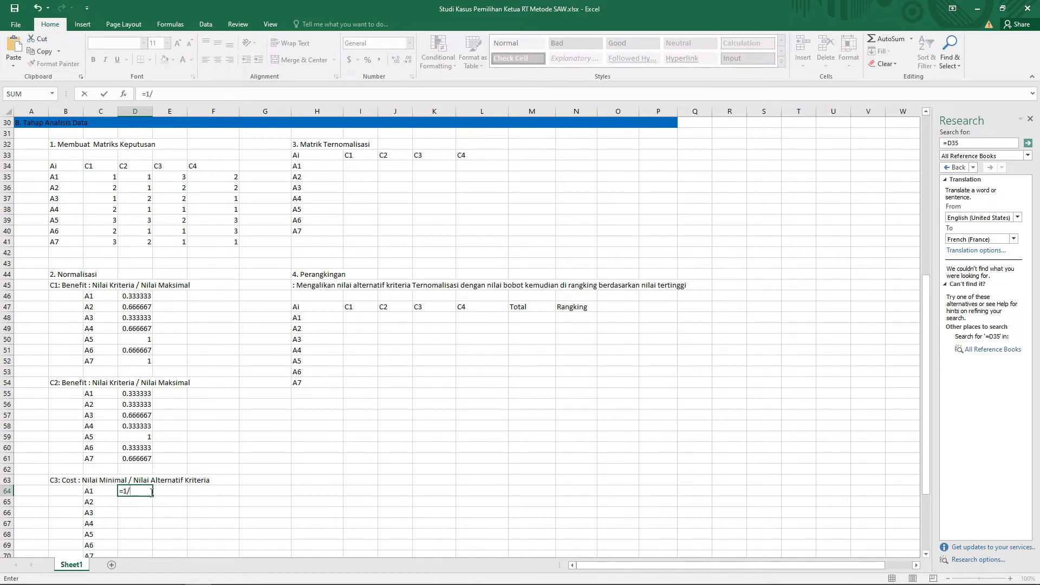
{"action": "left_click", "coordinate": [174, 179]}
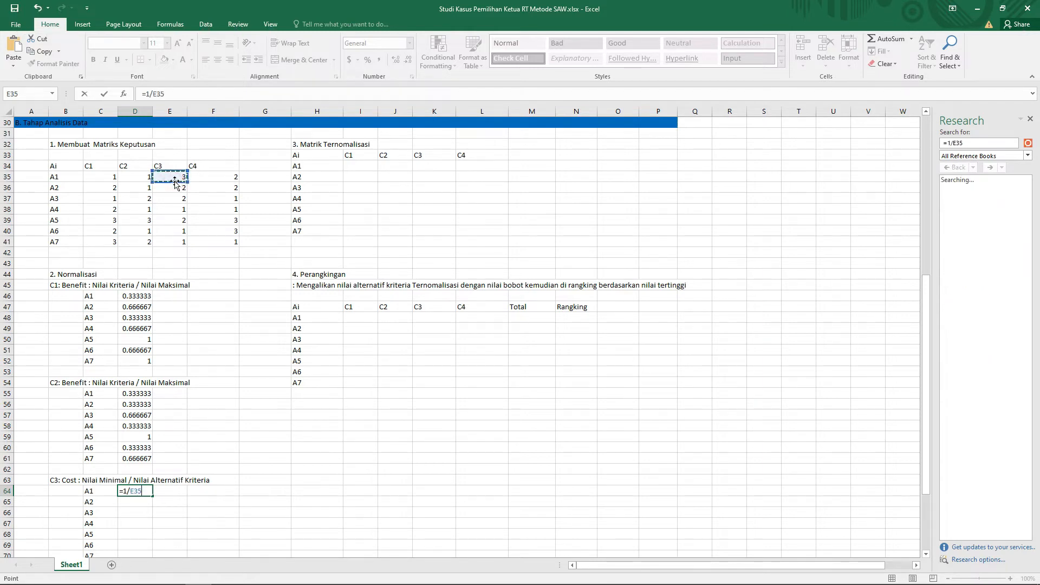
{"action": "key", "text": "Return"}
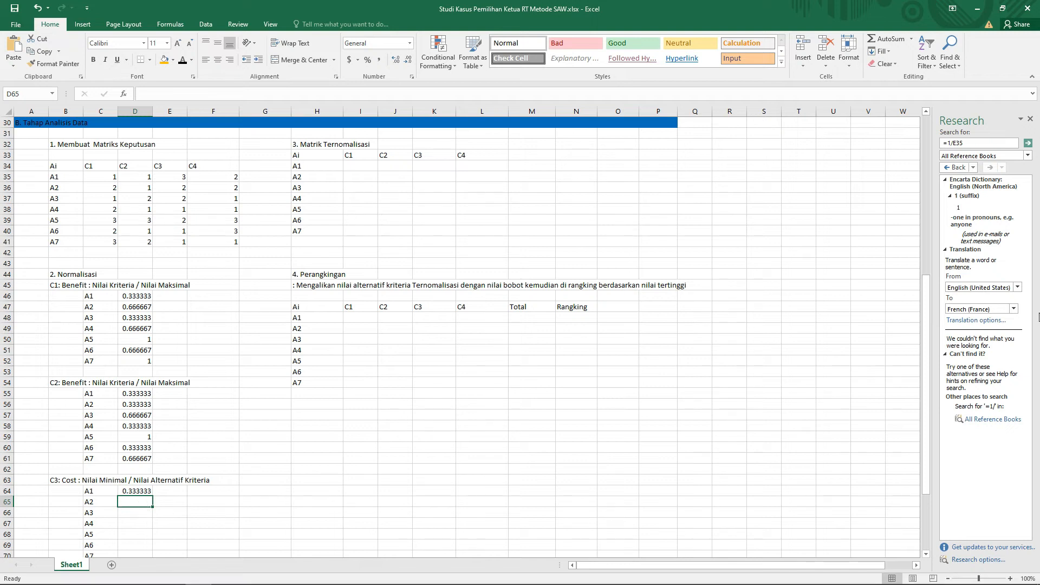
Copy the C3 normalisation formula from A1 down through A7 (D64:D70)
{"action": "left_click_drag", "start_coordinate": [925, 353], "coordinate": [924, 364]}
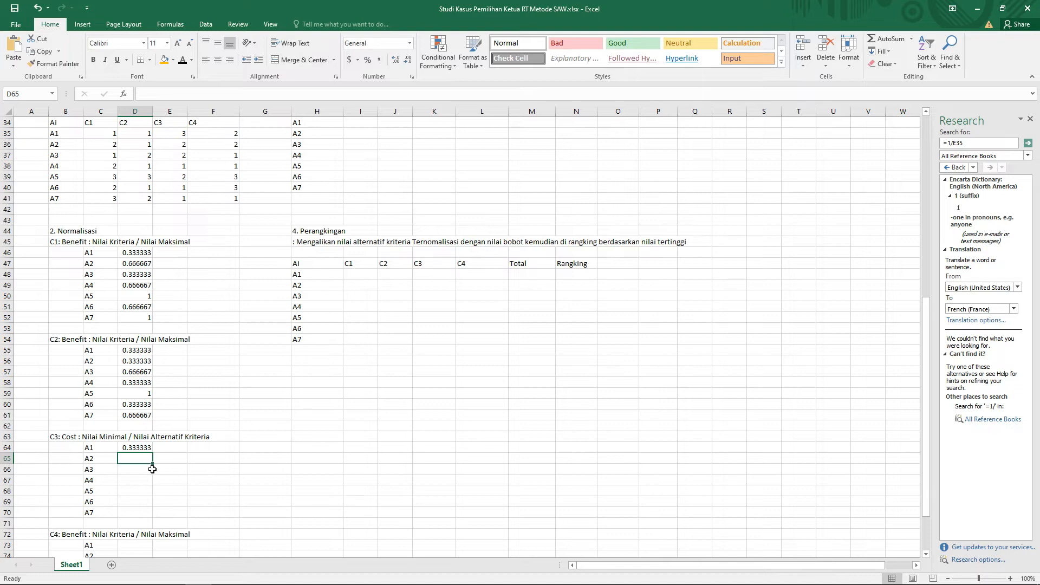
{"action": "left_click", "coordinate": [142, 449]}
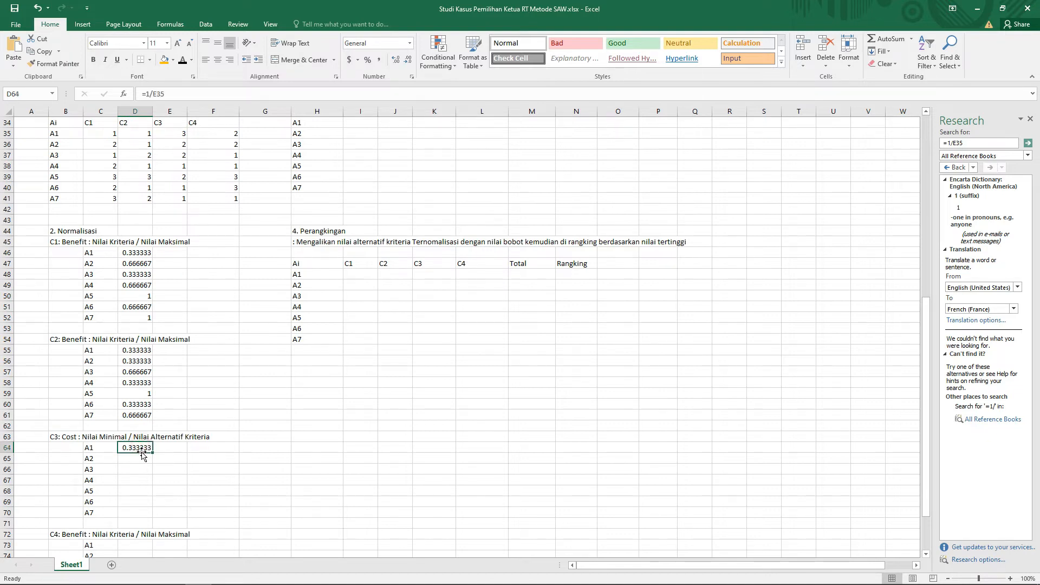
{"action": "left_click_drag", "start_coordinate": [152, 453], "coordinate": [151, 518]}
Calculate A1's normalised C4 value in D73 with the formula =F35/3
{"action": "left_click_drag", "start_coordinate": [927, 388], "coordinate": [928, 421]}
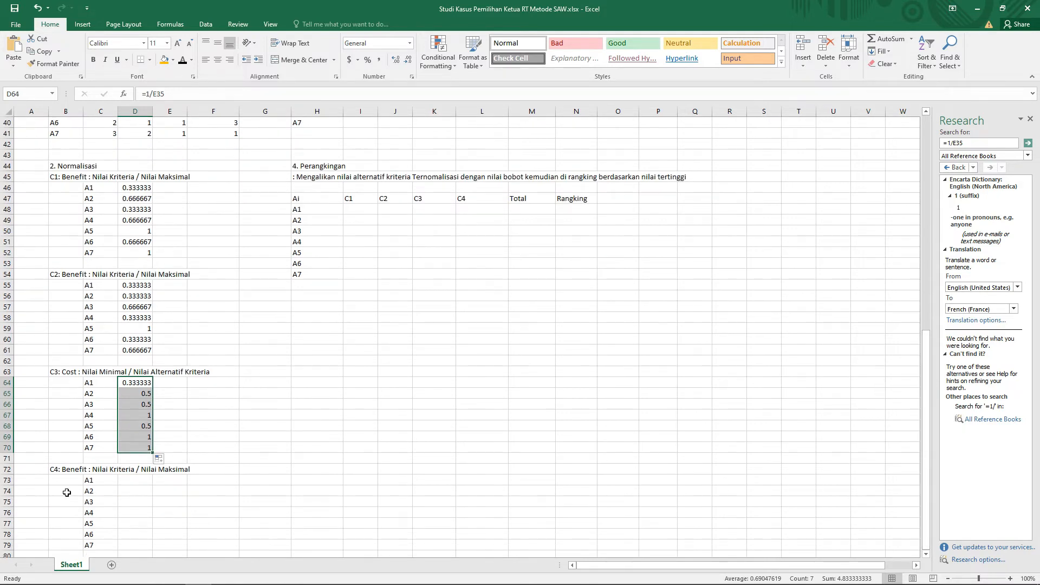
{"action": "left_click", "coordinate": [133, 481]}
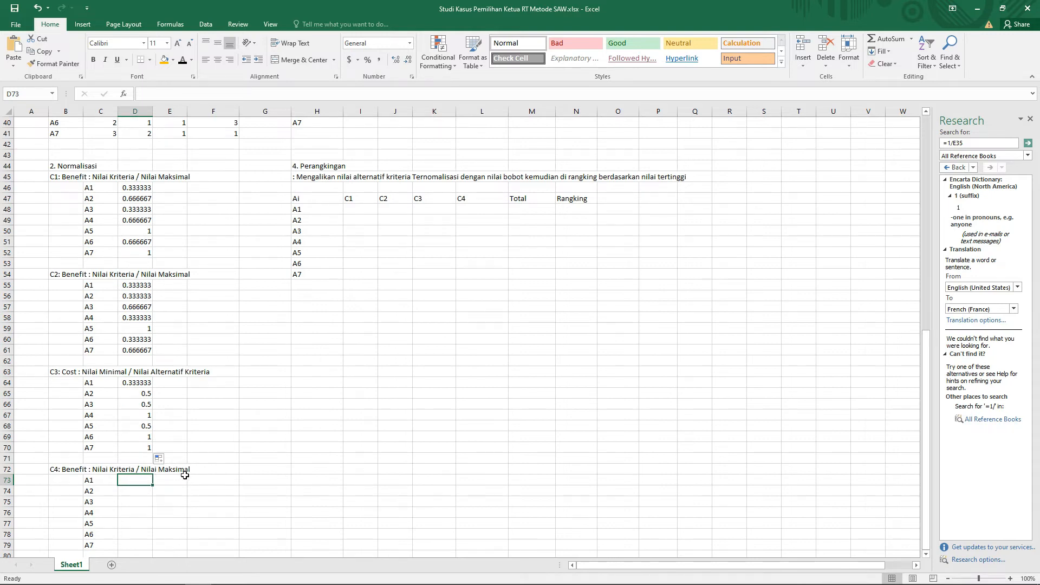
{"action": "mouse_move", "coordinate": [928, 400]}
{"action": "left_mouse_down"}
{"action": "mouse_move", "coordinate": [924, 346]}
{"action": "mouse_move", "coordinate": [926, 418]}
{"action": "left_mouse_up"}
{"action": "type", "text": "="}
{"action": "left_click_drag", "start_coordinate": [924, 424], "coordinate": [923, 359]}
{"action": "left_click", "coordinate": [220, 199]}
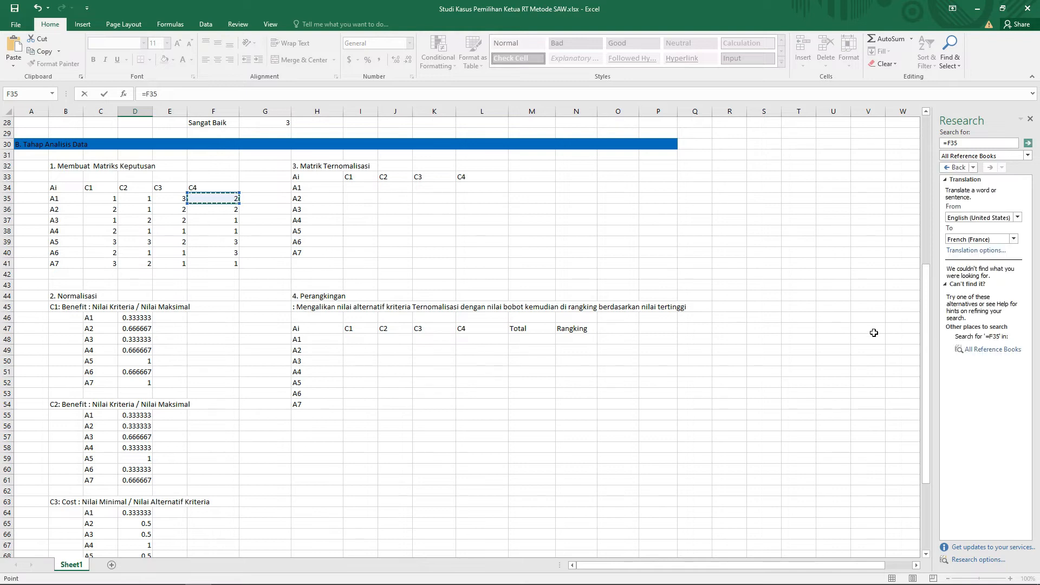
{"action": "left_click_drag", "start_coordinate": [927, 341], "coordinate": [914, 407]}
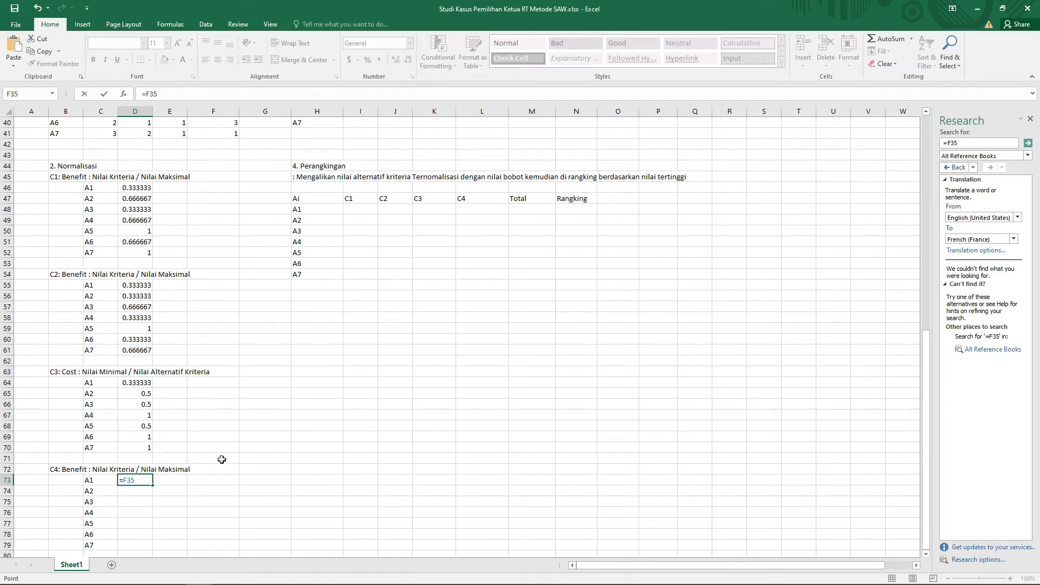
{"action": "mouse_move", "coordinate": [924, 389]}
{"action": "left_mouse_down"}
{"action": "mouse_move", "coordinate": [919, 317]}
{"action": "mouse_move", "coordinate": [918, 385]}
{"action": "left_mouse_up"}
{"action": "type", "text": "/3"}
{"action": "key", "text": "Return"}
Copy the C4 normalisation formula from A1 down through A7 (D73:D79)
{"action": "left_click_drag", "start_coordinate": [925, 379], "coordinate": [921, 422]}
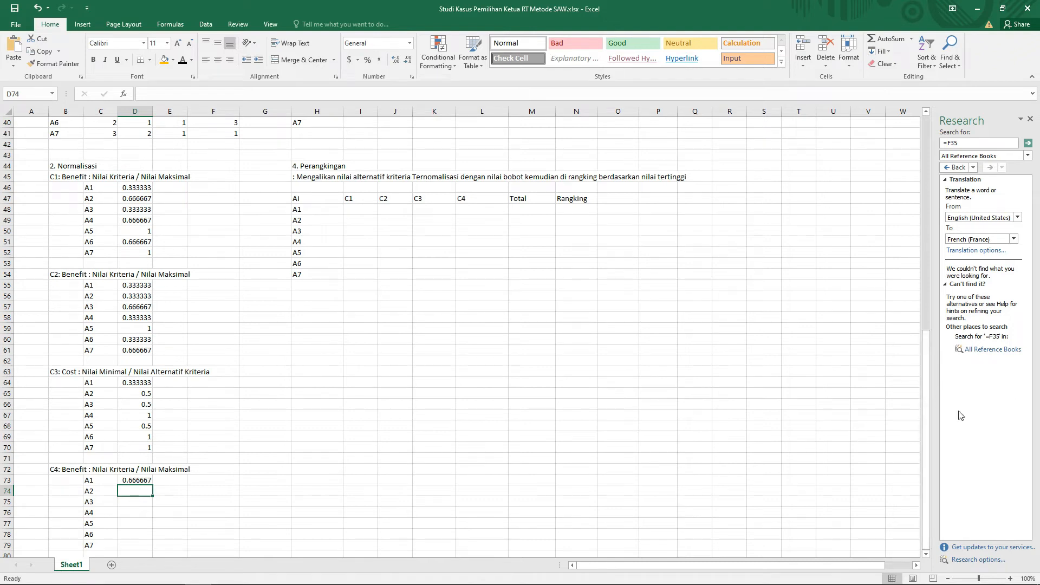
{"action": "left_click", "coordinate": [915, 415]}
{"action": "scroll", "coordinate": [650, 409], "scroll_direction": "down", "scroll_amount": 6}
{"action": "left_click", "coordinate": [142, 287]}
{"action": "left_click_drag", "start_coordinate": [153, 291], "coordinate": [151, 353]}
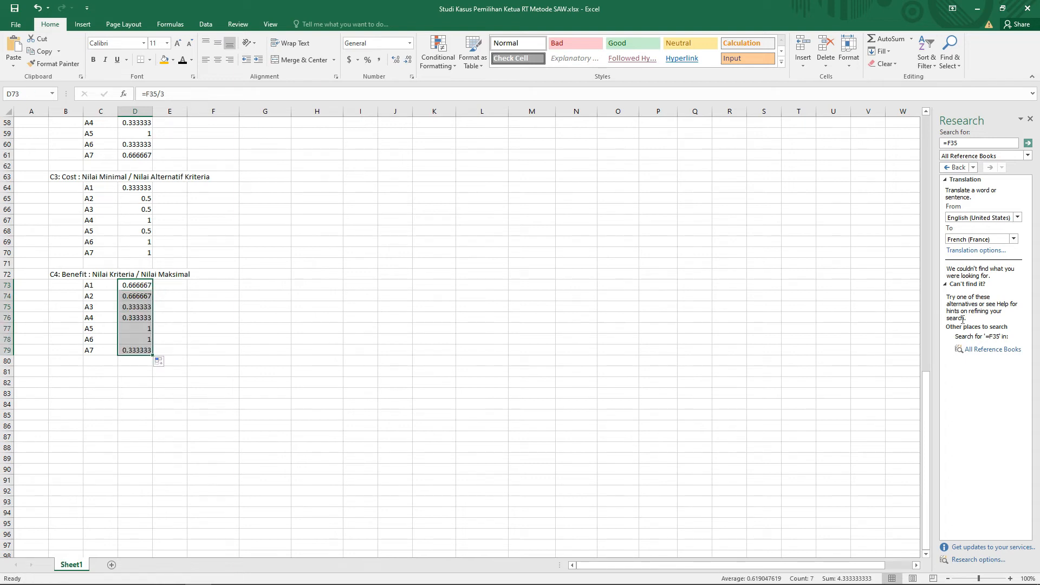
Copy the normalised C1 results of A1 through A7 (D46:D52) to the clipboard
{"action": "left_click_drag", "start_coordinate": [933, 393], "coordinate": [912, 227]}
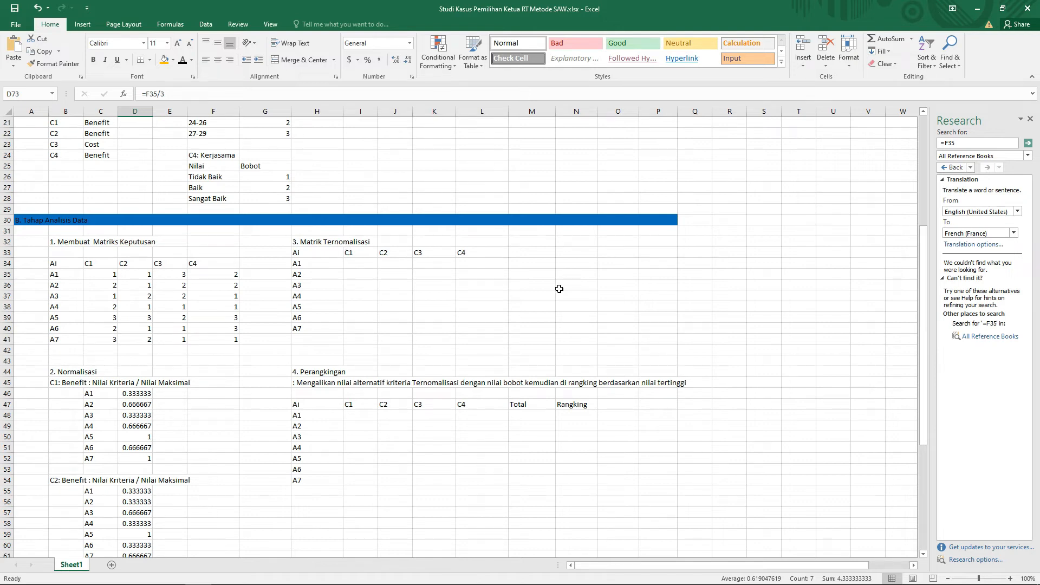
{"action": "left_click_drag", "start_coordinate": [925, 277], "coordinate": [926, 291]}
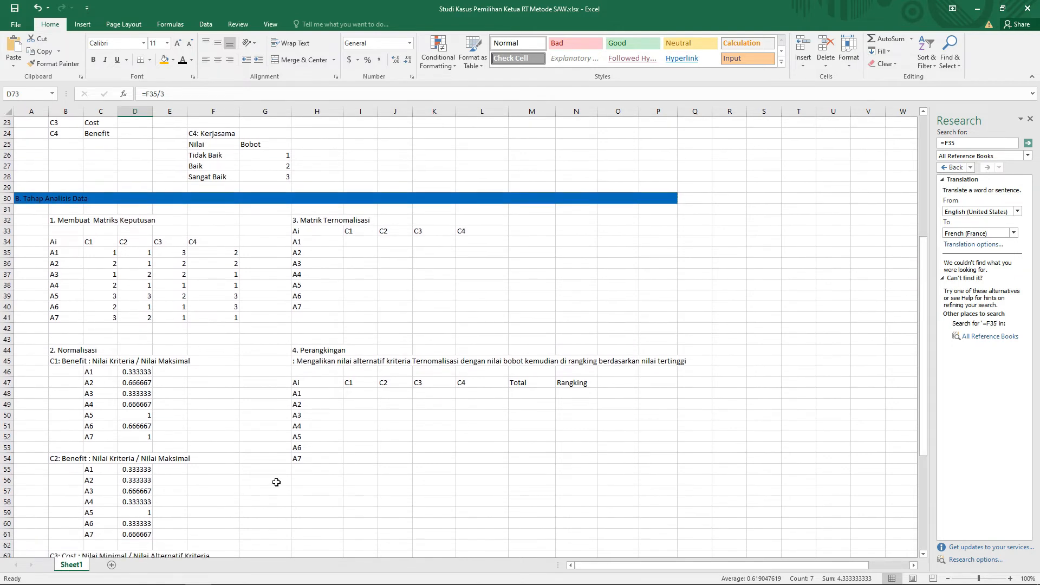
{"action": "left_click", "coordinate": [137, 373]}
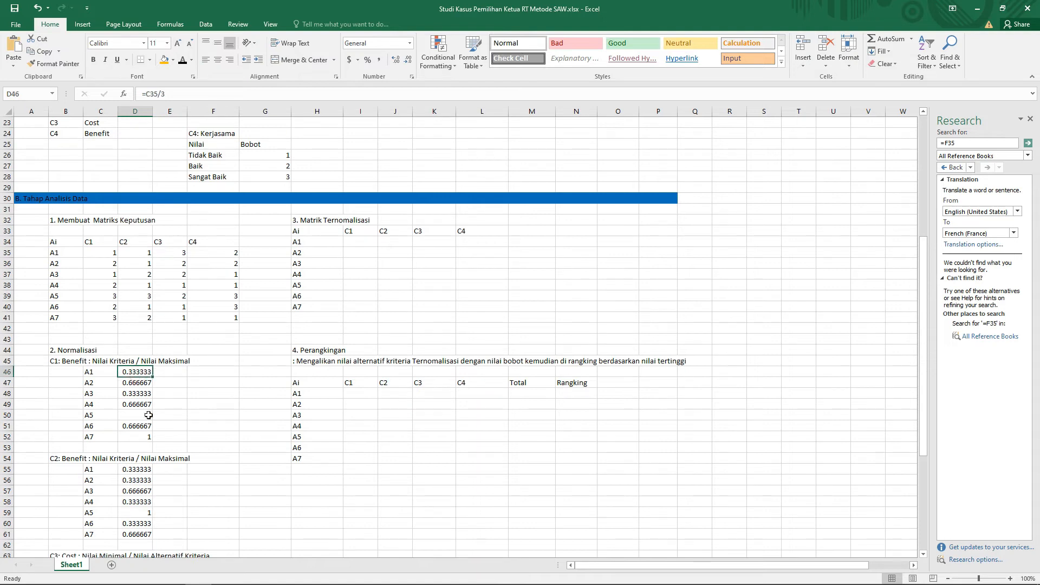
{"action": "left_click_drag", "start_coordinate": [120, 373], "coordinate": [139, 445]}
{"action": "double_click", "coordinate": [137, 373]}
{"action": "left_click", "coordinate": [175, 382]}
{"action": "key", "text": "Escape"}
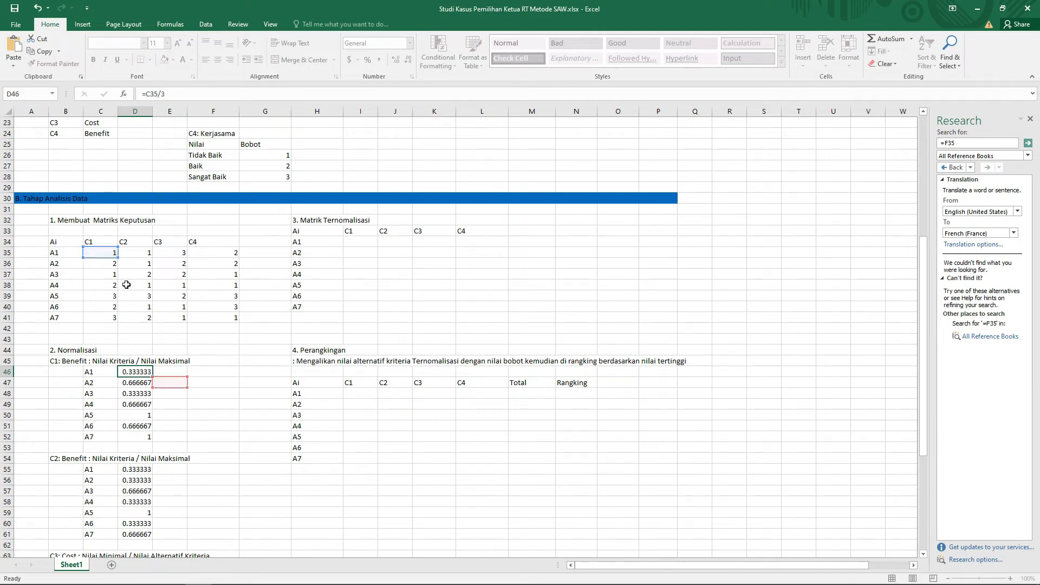
{"action": "left_click_drag", "start_coordinate": [135, 373], "coordinate": [137, 435]}
{"action": "key", "text": "ctrl+c"}
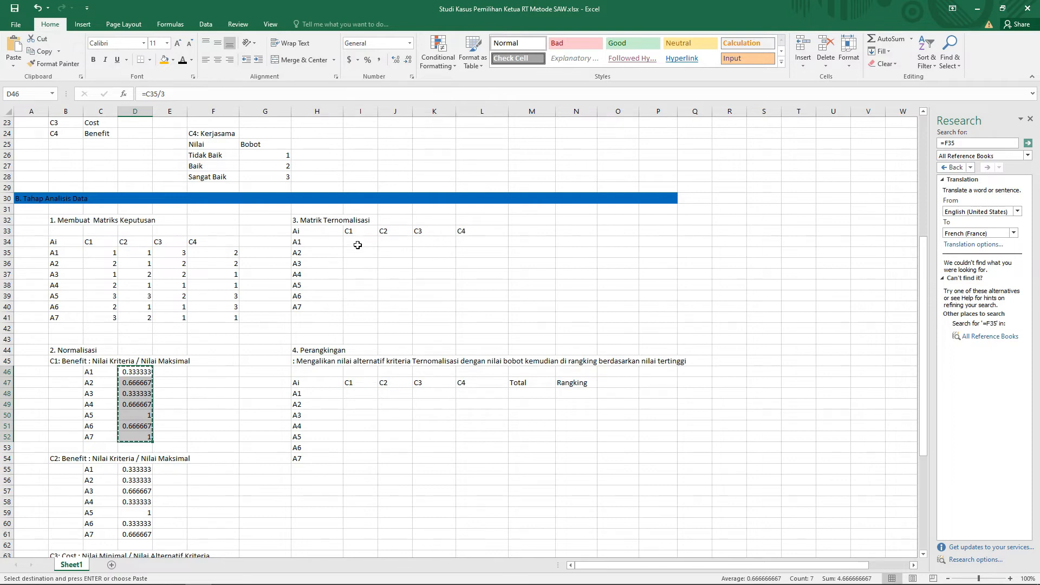
Try a regular paste of the C1 results into the Matrik Ternomalisasi table at I34, and undo it
{"action": "left_click", "coordinate": [357, 245]}
{"action": "right_click", "coordinate": [359, 243]}
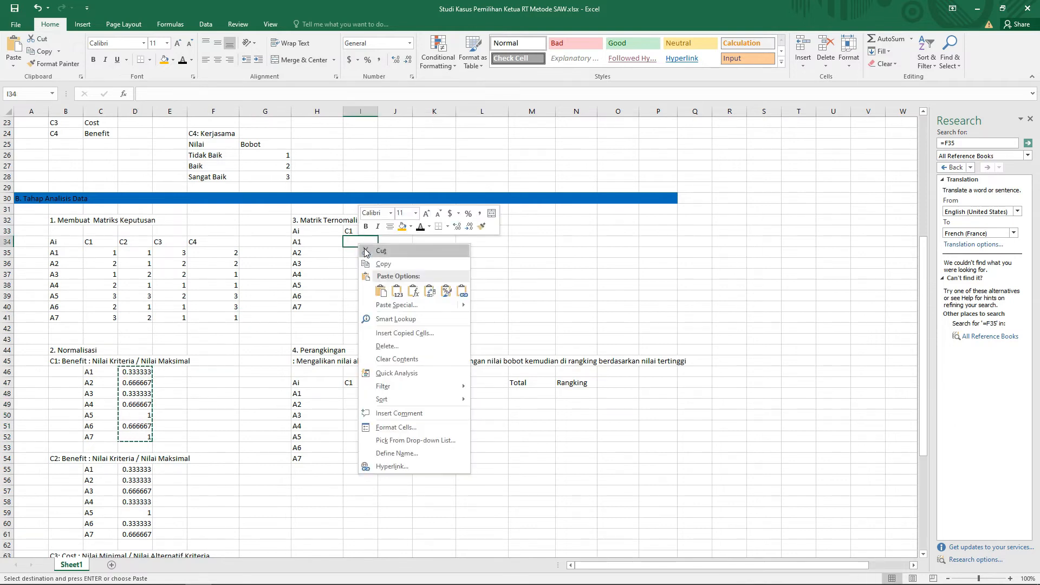
{"action": "left_click", "coordinate": [352, 245]}
{"action": "key", "text": "ctrl+v"}
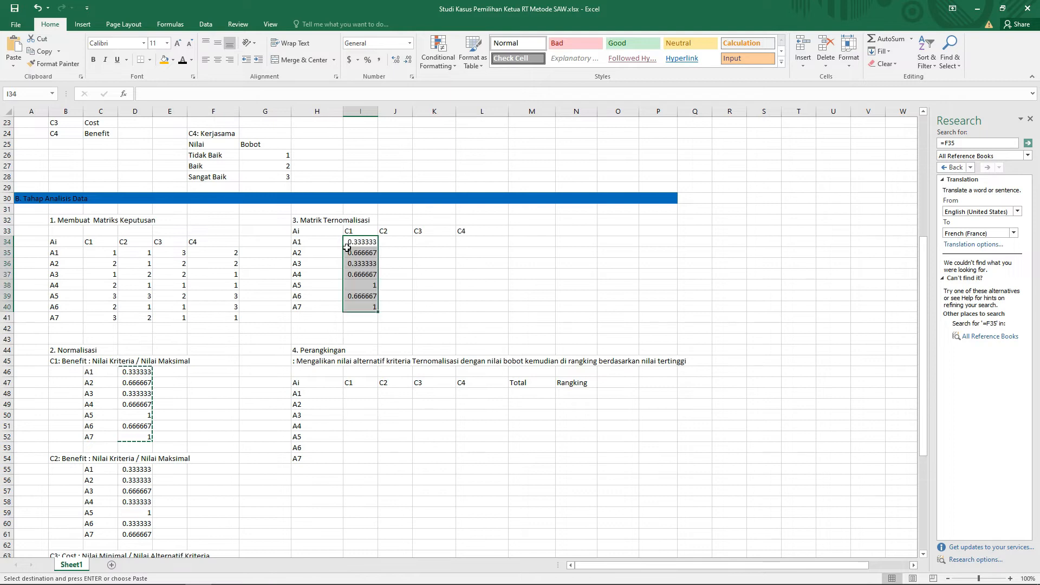
{"action": "left_click", "coordinate": [474, 298]}
{"action": "left_click", "coordinate": [365, 244]}
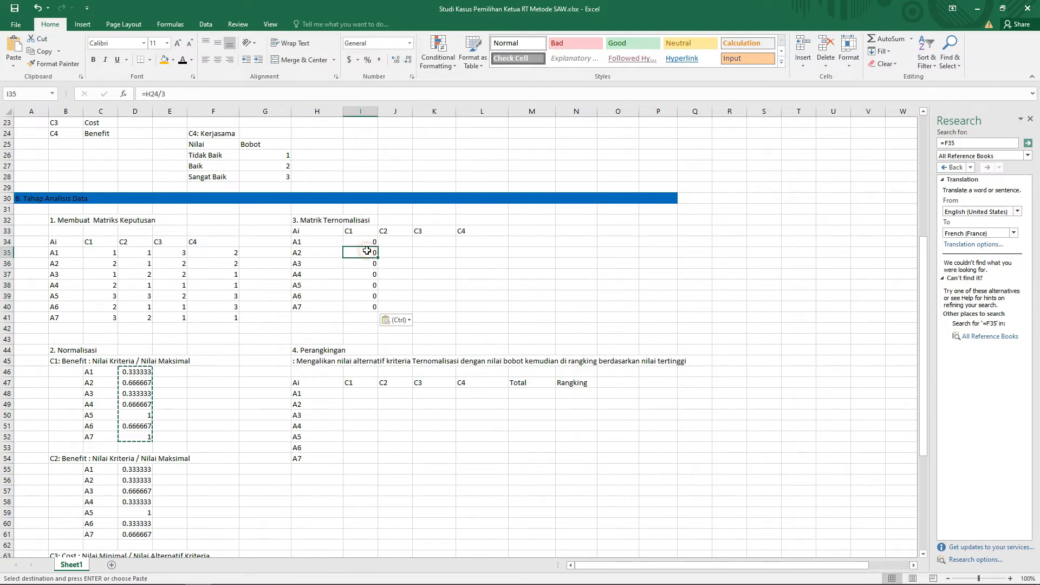
{"action": "key", "text": "ctrl+z"}
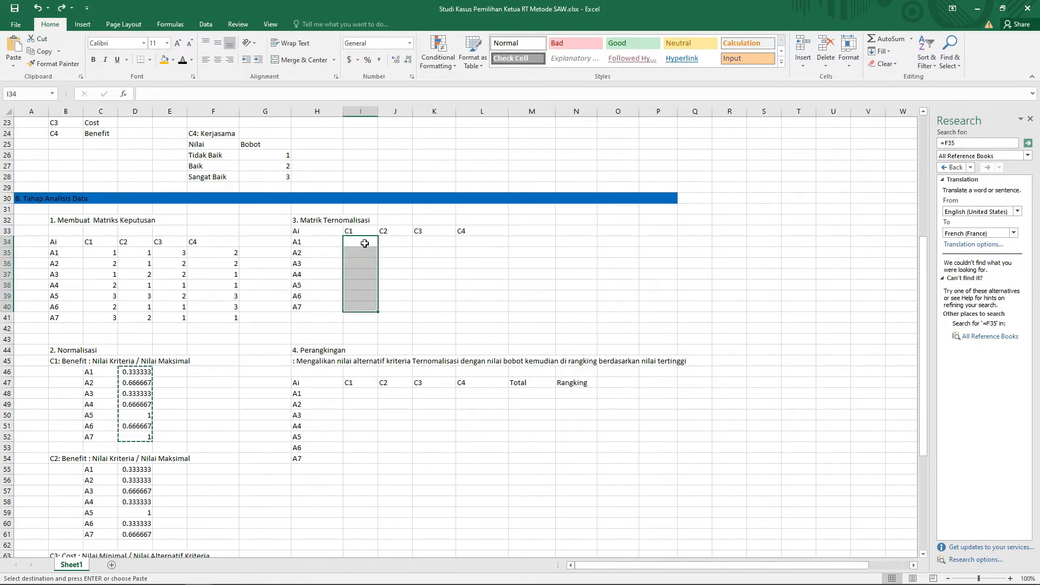
Paste the copied C1 results as values only into the C1 column of the Matrik Ternomalisasi table (I34:I40)
{"action": "left_click", "coordinate": [365, 244]}
{"action": "right_click", "coordinate": [365, 244]}
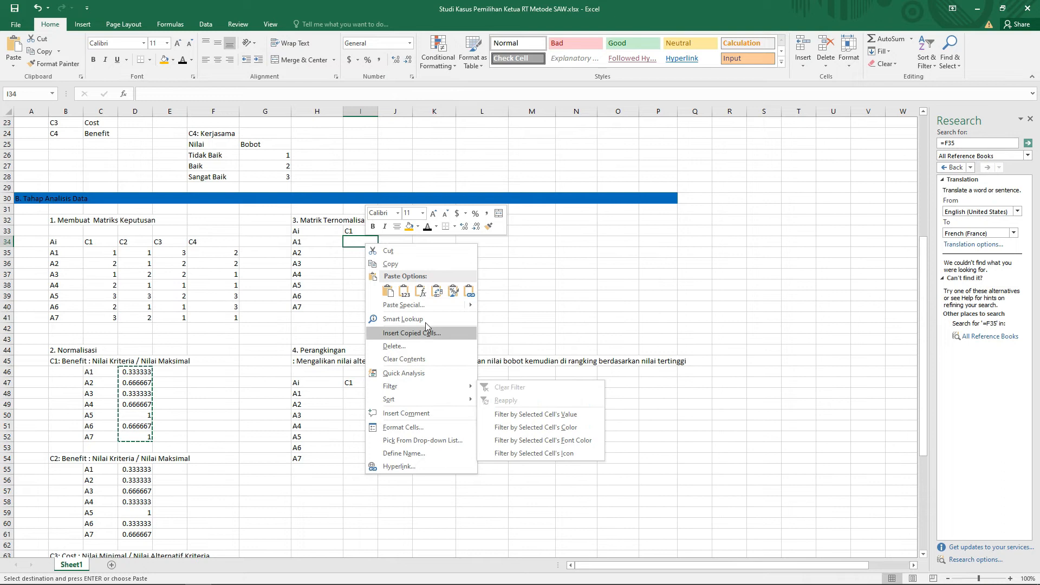
{"action": "mouse_move", "coordinate": [450, 309]}
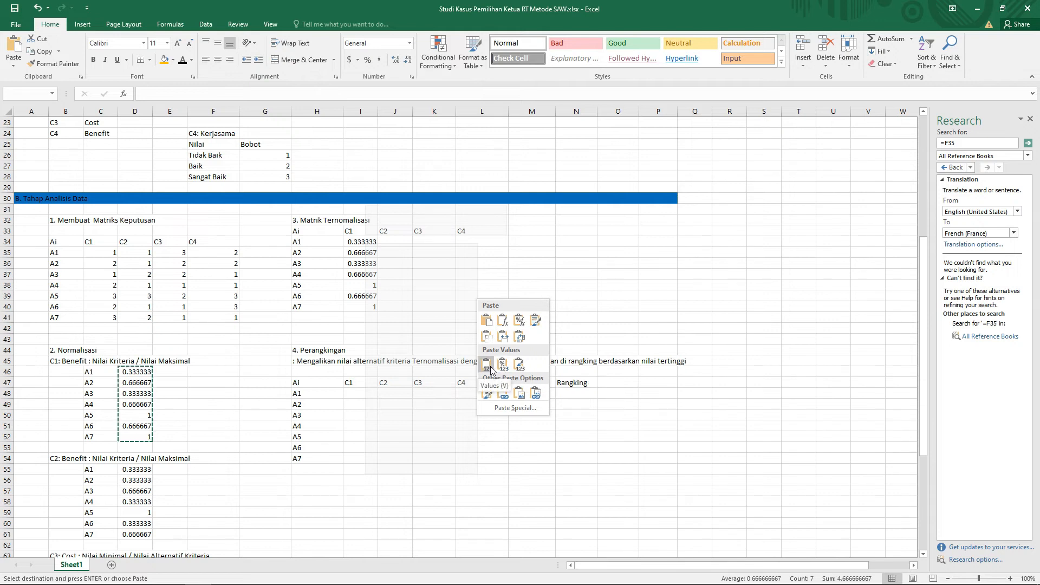
{"action": "left_click", "coordinate": [491, 369]}
{"action": "left_click", "coordinate": [440, 318]}
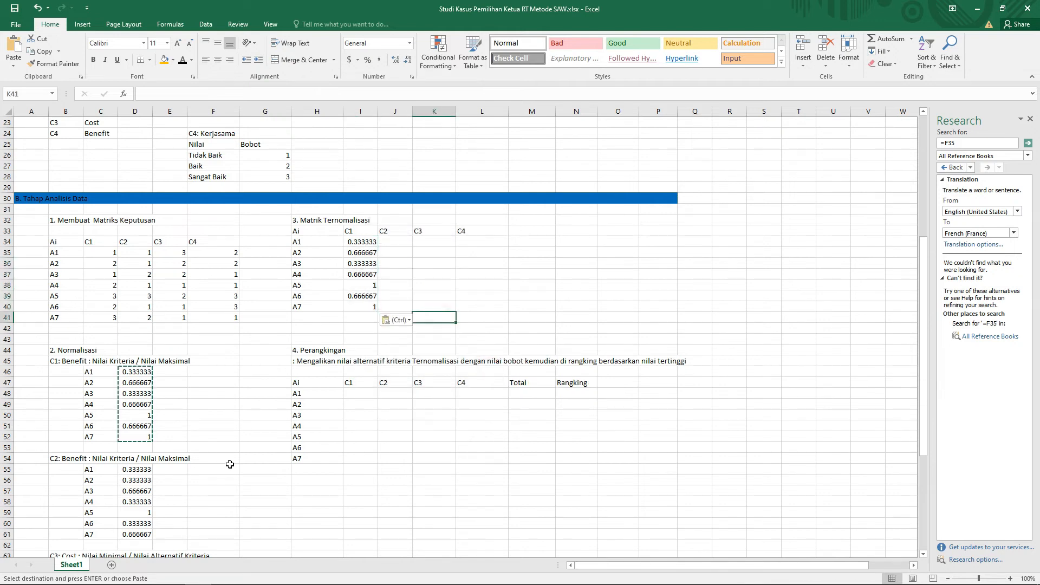
Copy the normalised C2 results (D55:D61) and paste them as values only into the Matrik Ternomalisasi table's C2 column (J34:J40)
{"action": "left_click_drag", "start_coordinate": [925, 317], "coordinate": [923, 342]}
{"action": "left_click", "coordinate": [126, 428]}
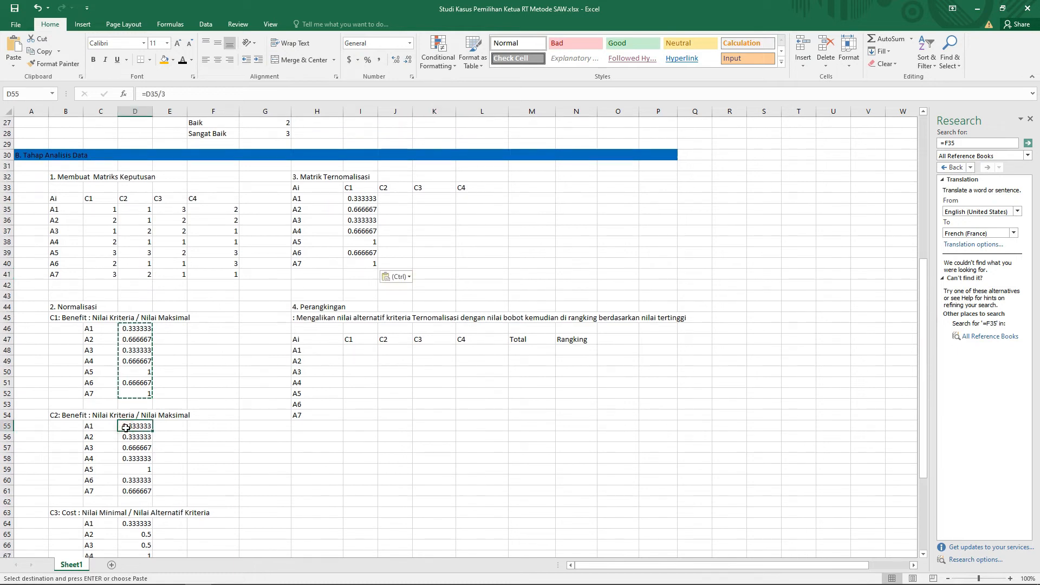
{"action": "left_click", "coordinate": [163, 449]}
{"action": "key", "text": "Escape"}
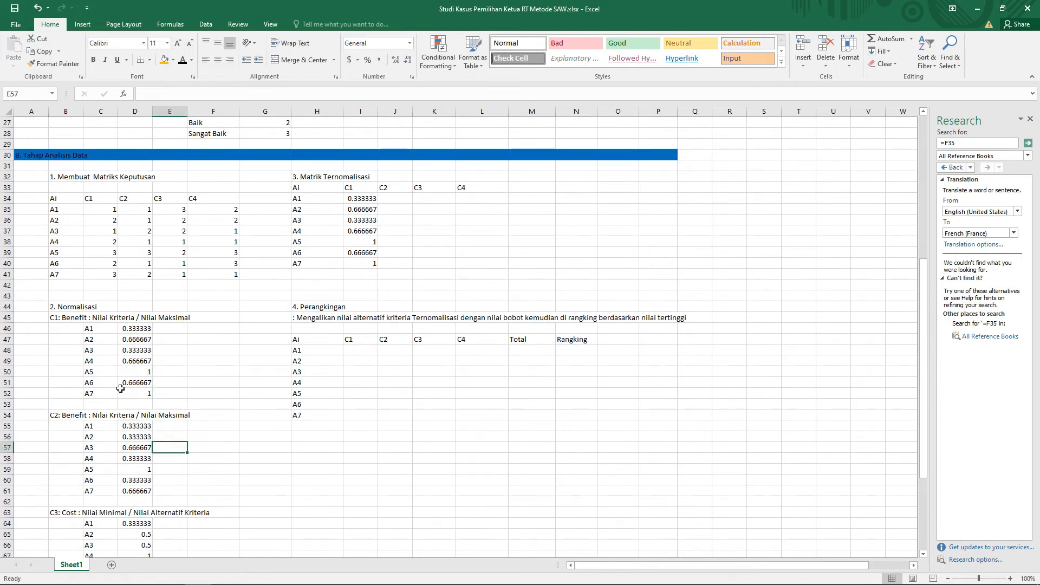
{"action": "left_click_drag", "start_coordinate": [128, 428], "coordinate": [148, 491]}
{"action": "key", "text": "ctrl+c"}
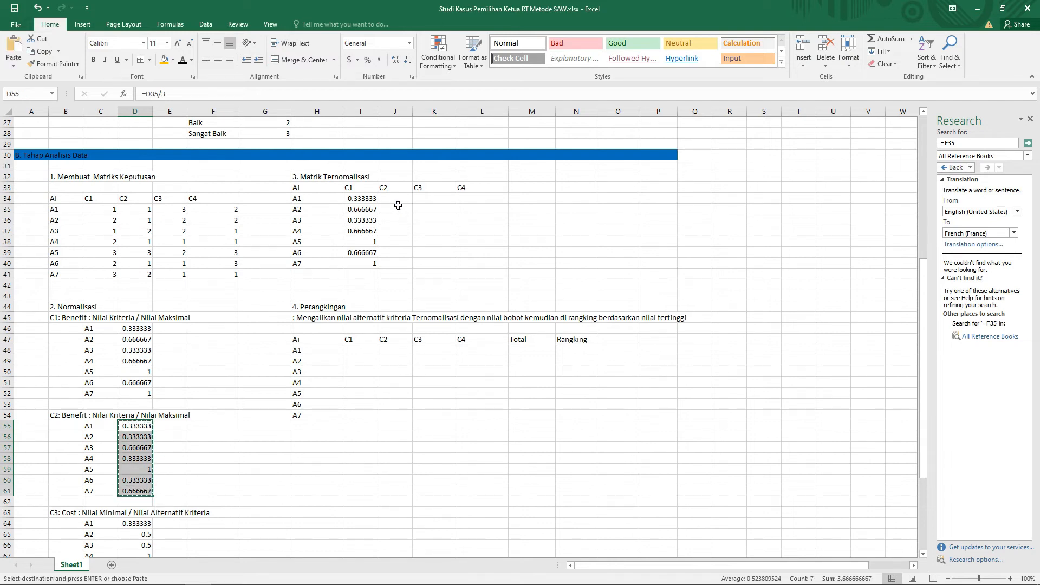
{"action": "left_click", "coordinate": [399, 200]}
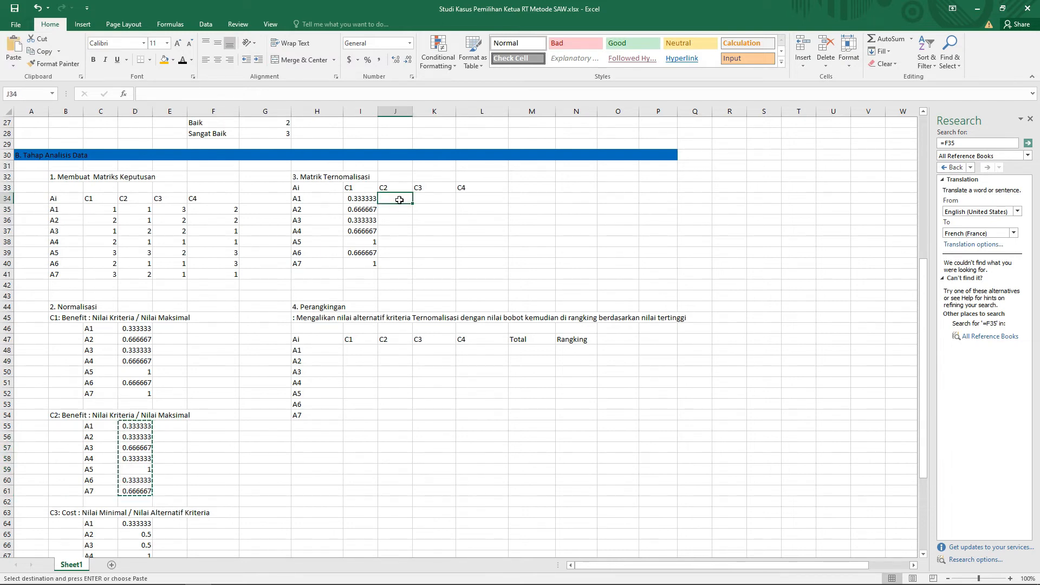
{"action": "right_click", "coordinate": [400, 204]}
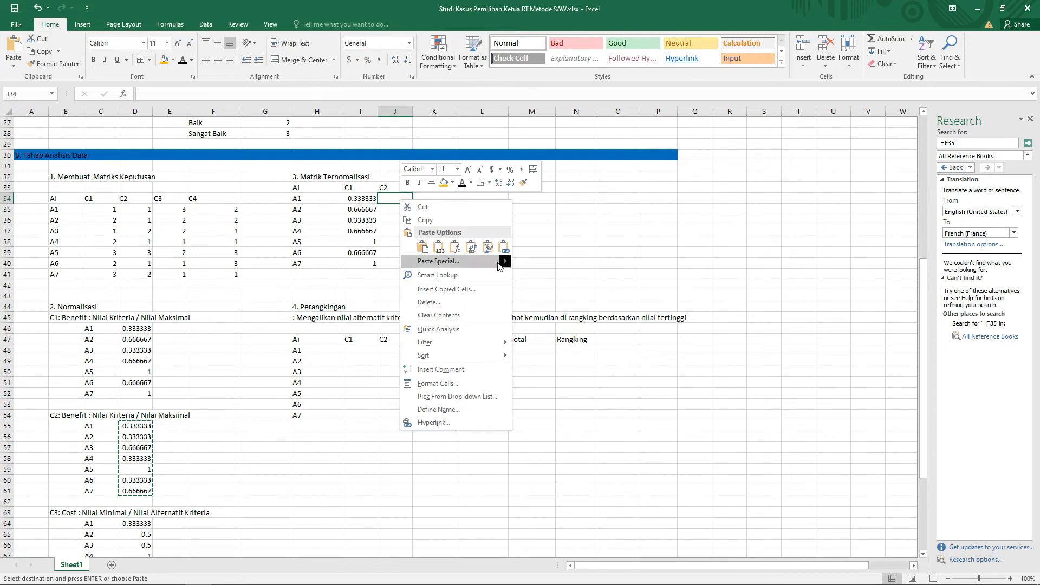
{"action": "mouse_move", "coordinate": [499, 264]}
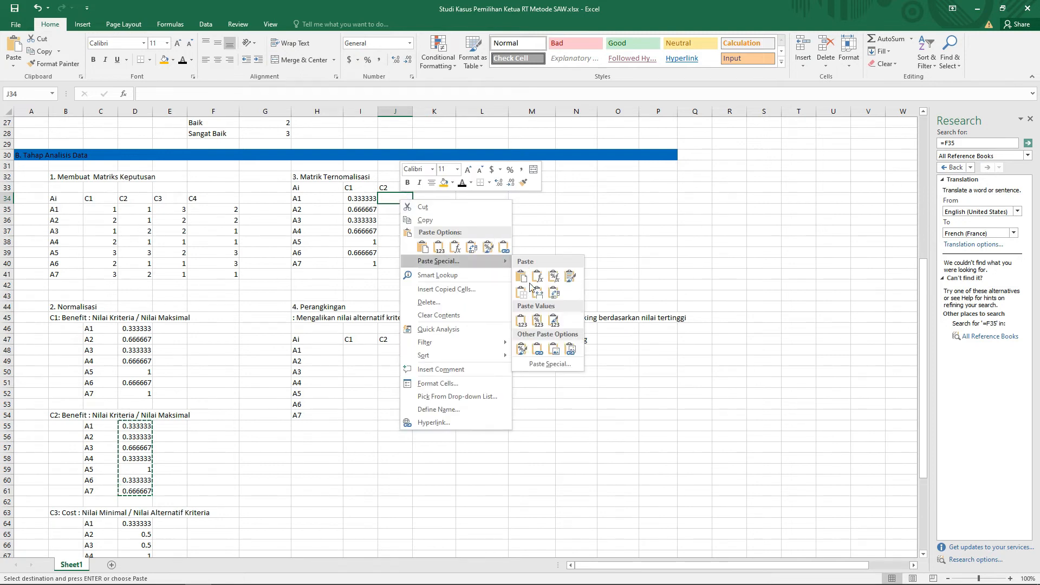
{"action": "left_click", "coordinate": [522, 323]}
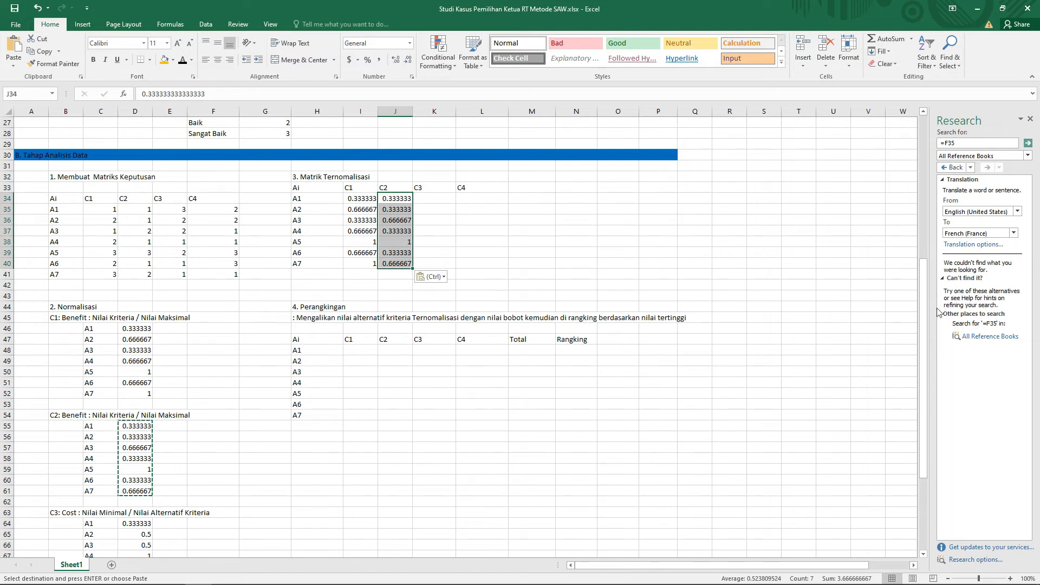
{"action": "left_click_drag", "start_coordinate": [927, 317], "coordinate": [914, 350]}
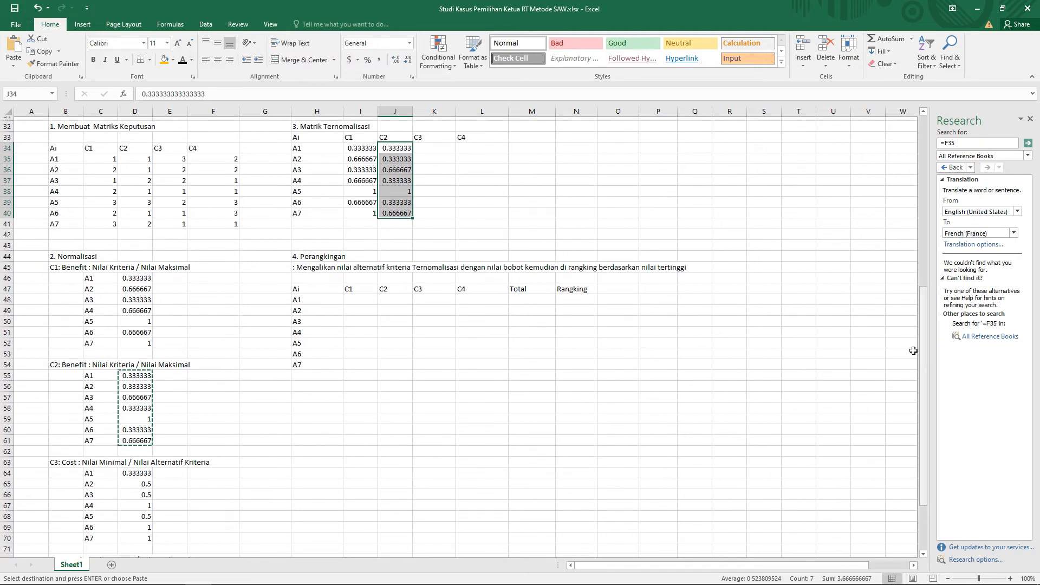
Copy the normalised C3 results (D64:D70) and paste them as values only into the Matrik Ternomalisasi table's C3 column (K34:K40)
{"action": "left_click_drag", "start_coordinate": [125, 470], "coordinate": [145, 526]}
{"action": "key", "text": "Escape"}
{"action": "left_click", "coordinate": [129, 470]}
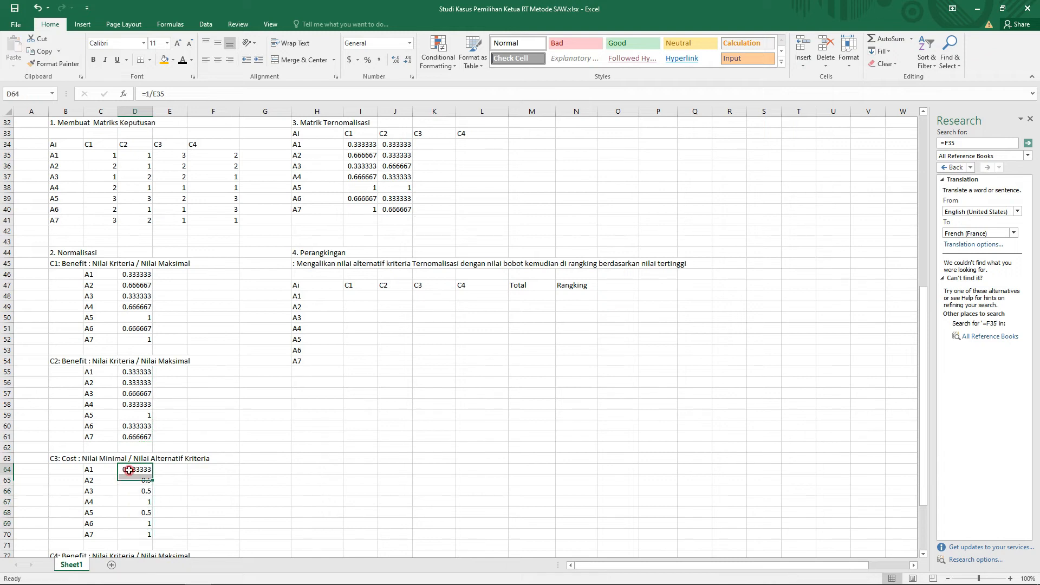
{"action": "left_click_drag", "start_coordinate": [136, 480], "coordinate": [144, 528]}
{"action": "key", "text": "ctrl+c"}
{"action": "right_click", "coordinate": [440, 144]}
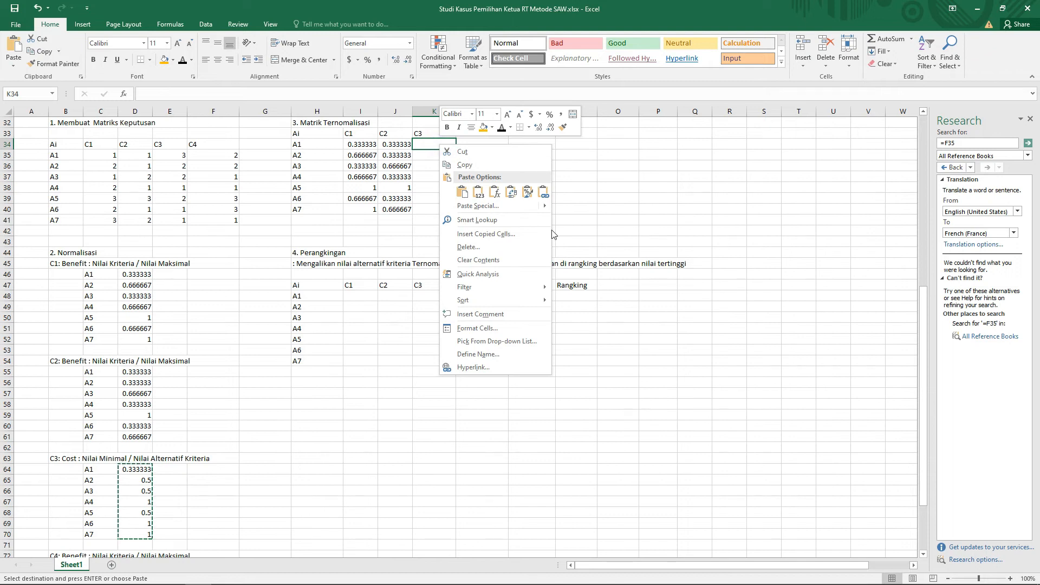
{"action": "mouse_move", "coordinate": [546, 208]}
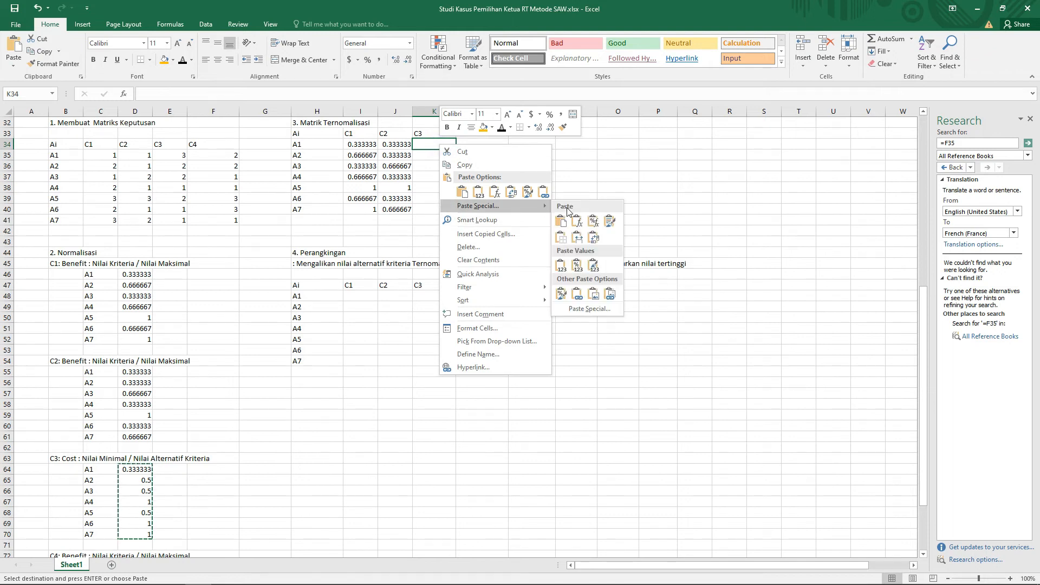
{"action": "left_click", "coordinate": [561, 267]}
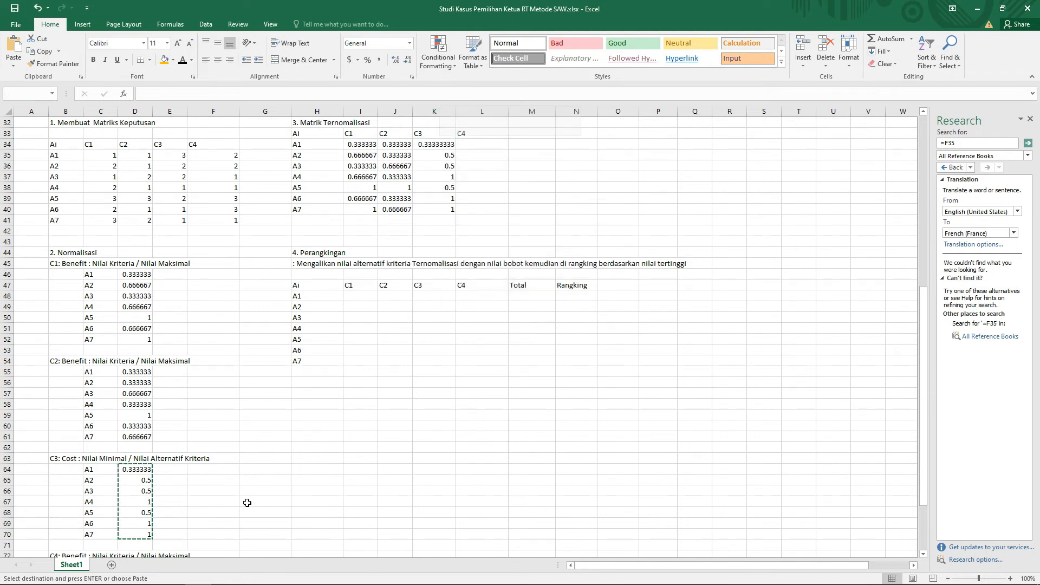
Copy the normalised C4 results of A1 through A7 (D73:D79) to the clipboard
{"action": "left_click_drag", "start_coordinate": [922, 354], "coordinate": [921, 435]}
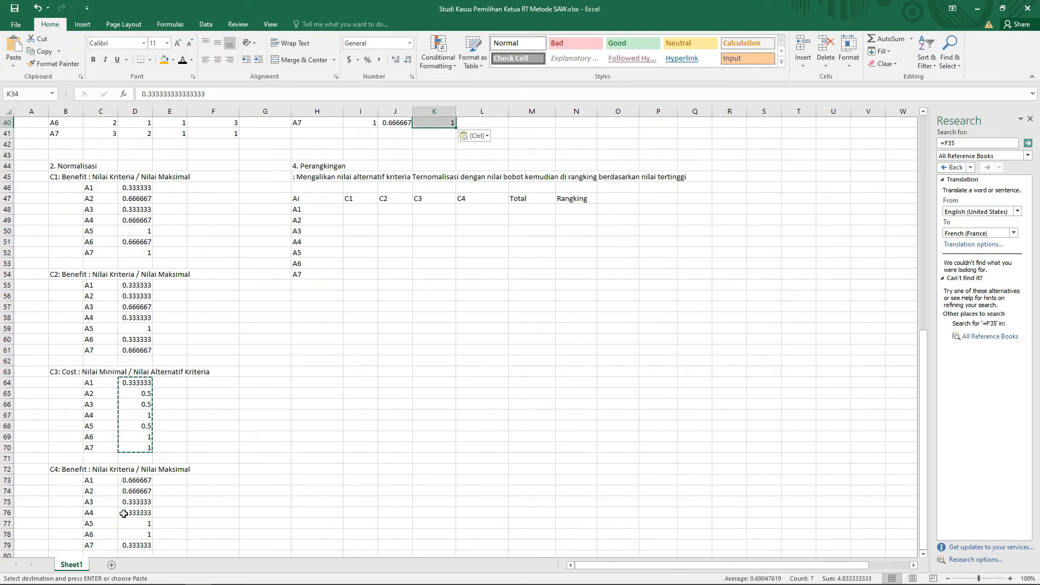
{"action": "left_click", "coordinate": [129, 485]}
{"action": "type", "text": "`"}
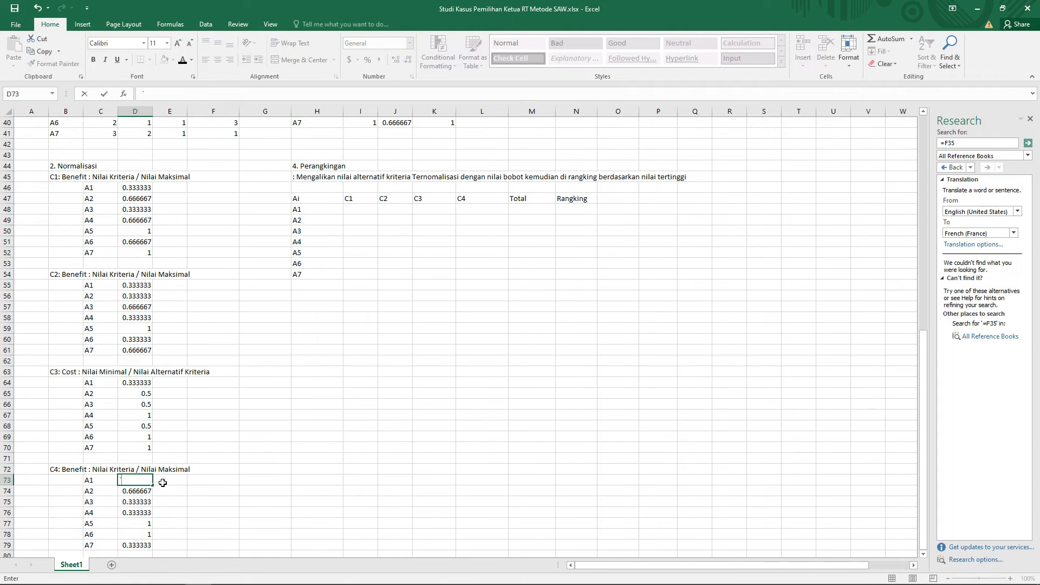
{"action": "key", "text": "Escape"}
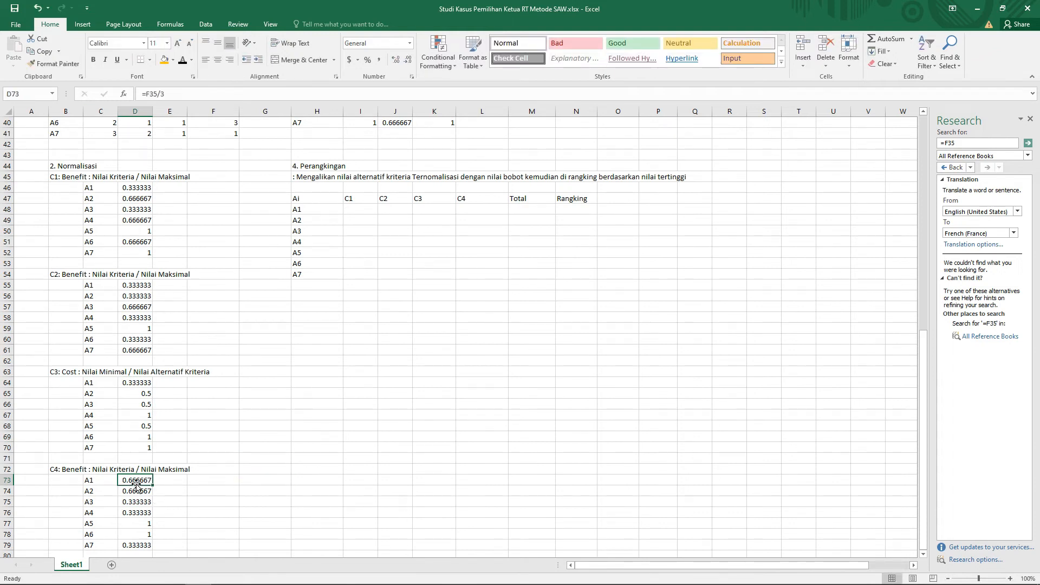
{"action": "left_click_drag", "start_coordinate": [135, 480], "coordinate": [137, 546]}
{"action": "key", "text": "ctrl+c"}
Paste the copied C4 results as values only into the C4 column of the Matrik Ternomalisasi table (L34:L40)
{"action": "left_click_drag", "start_coordinate": [924, 427], "coordinate": [919, 254]}
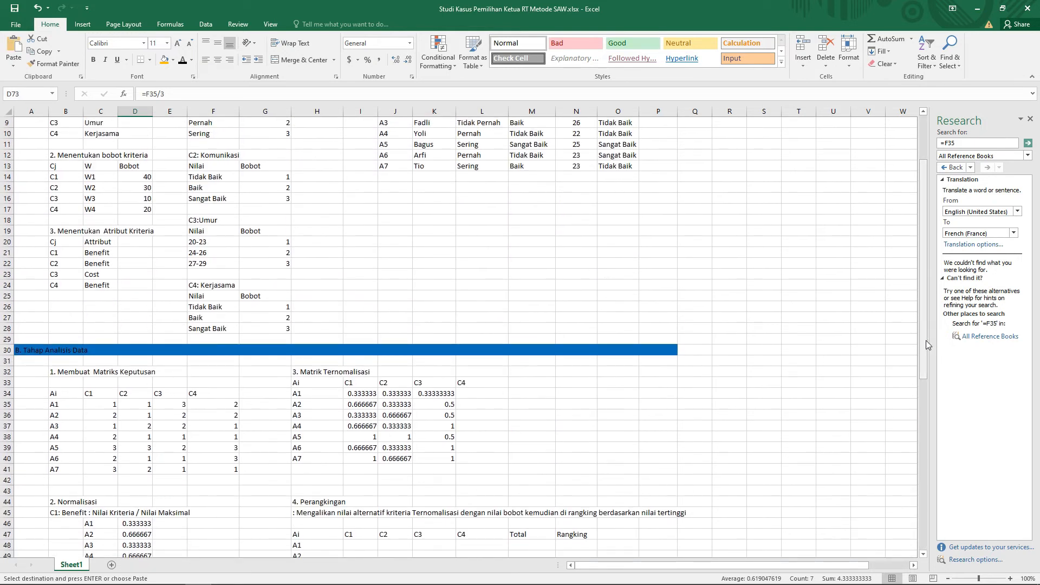
{"action": "left_click_drag", "start_coordinate": [926, 340], "coordinate": [924, 384]}
{"action": "left_click", "coordinate": [497, 307]}
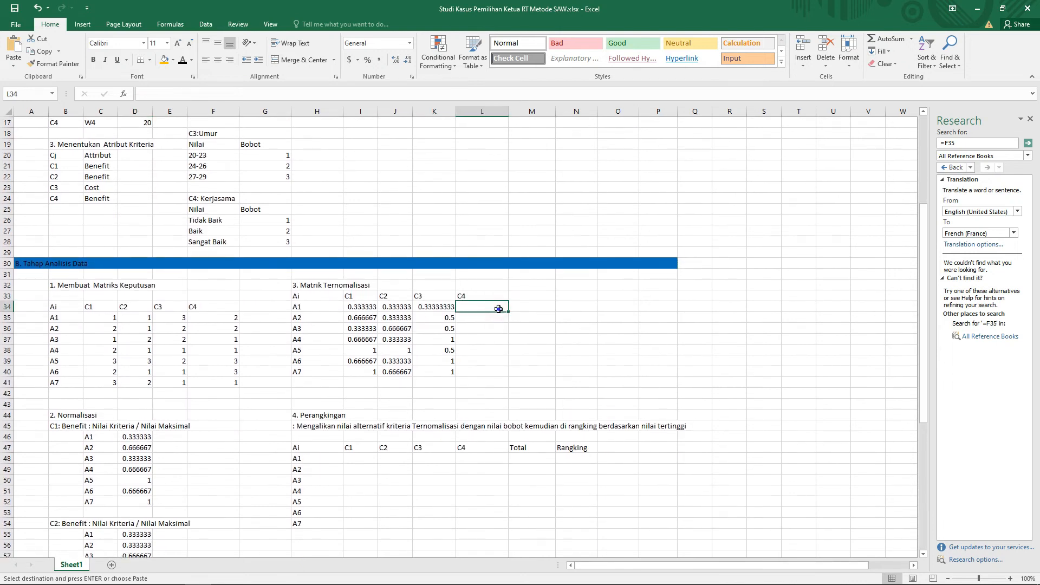
{"action": "right_click", "coordinate": [498, 308]}
{"action": "mouse_move", "coordinate": [574, 371]}
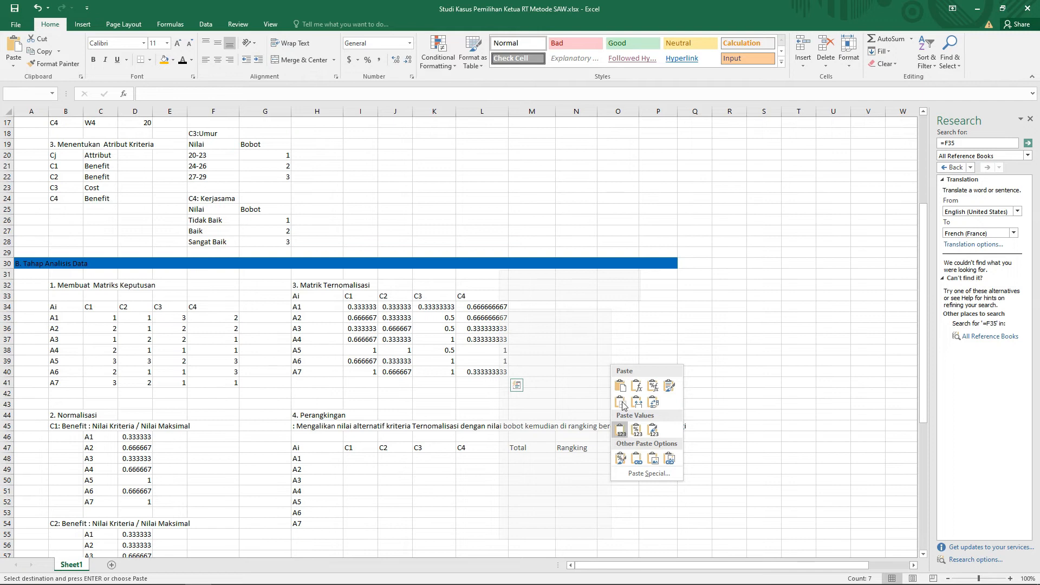
{"action": "left_click", "coordinate": [623, 428]}
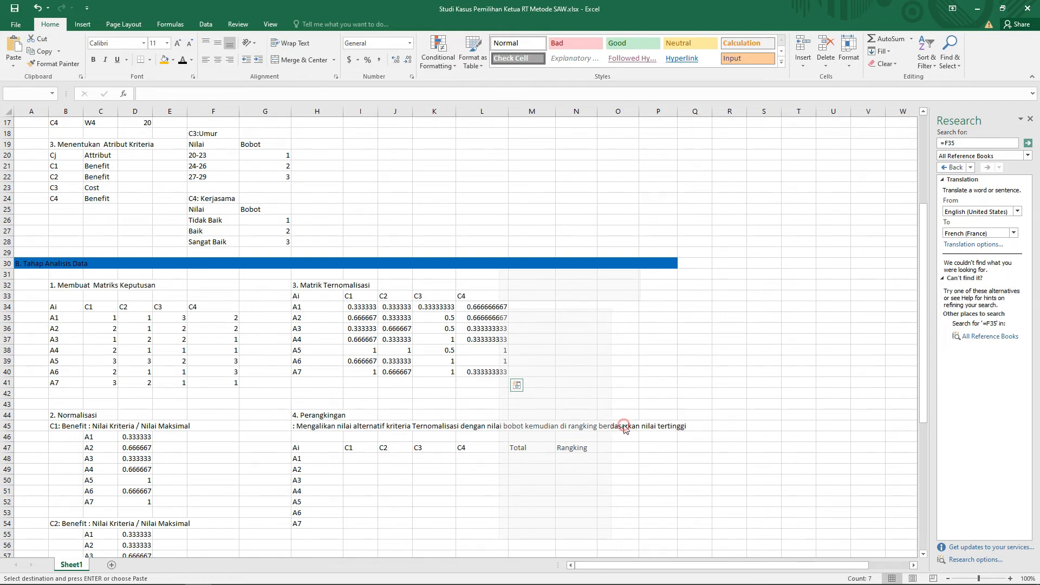
Calculate the weighted C1 scores in the Perangkingan table by entering =I34*40 in I48 and filling it down to A7 (I54)
{"action": "left_click_drag", "start_coordinate": [924, 337], "coordinate": [922, 408]}
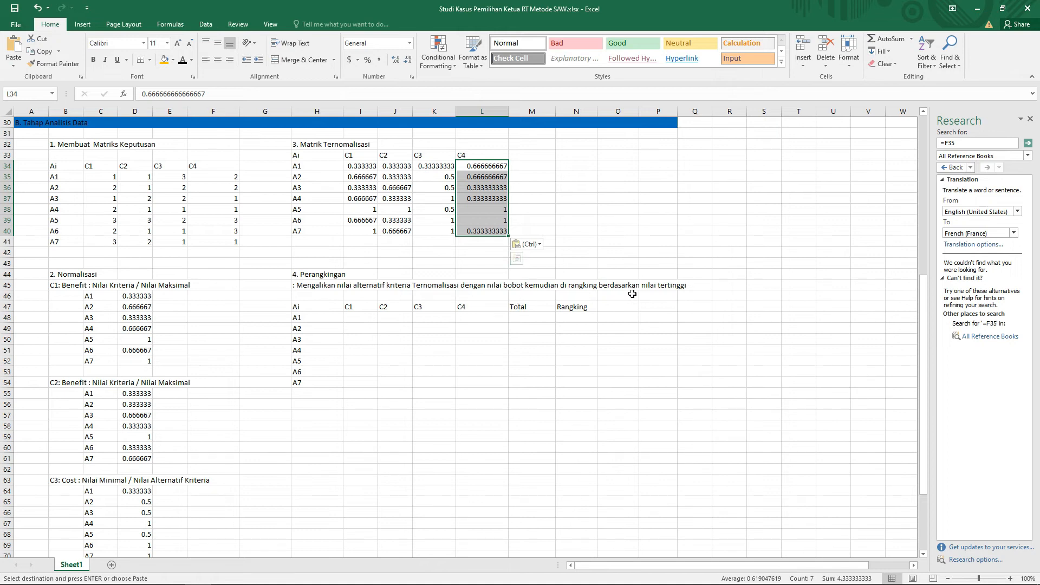
{"action": "left_click", "coordinate": [357, 326]}
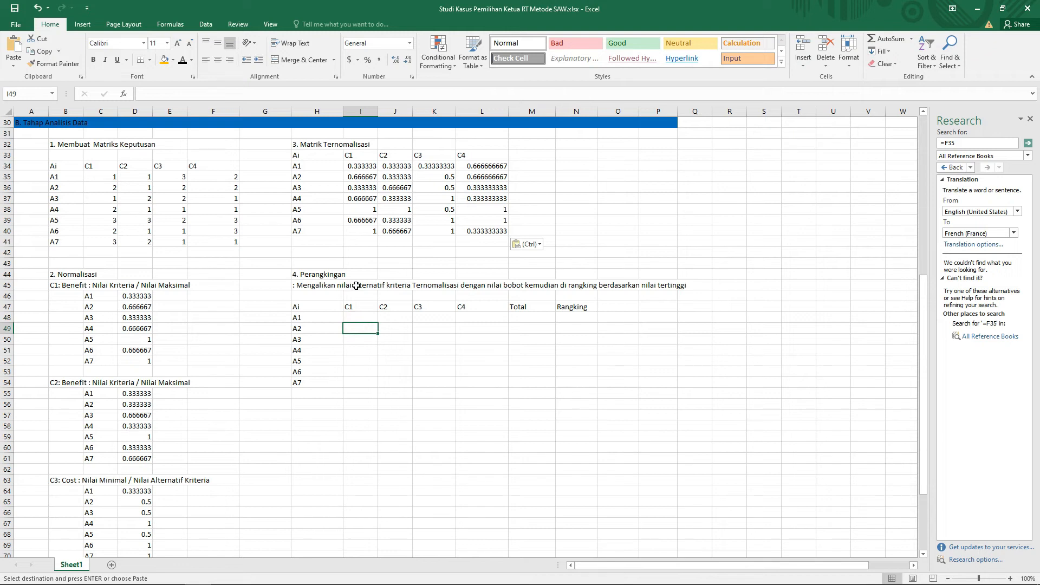
{"action": "left_click", "coordinate": [359, 317]}
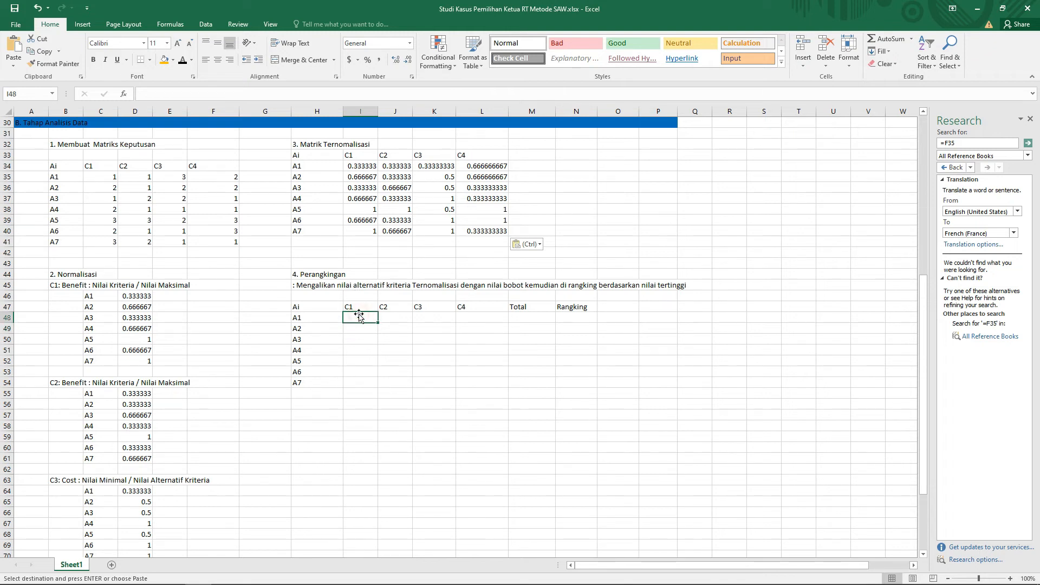
{"action": "type", "text": "="}
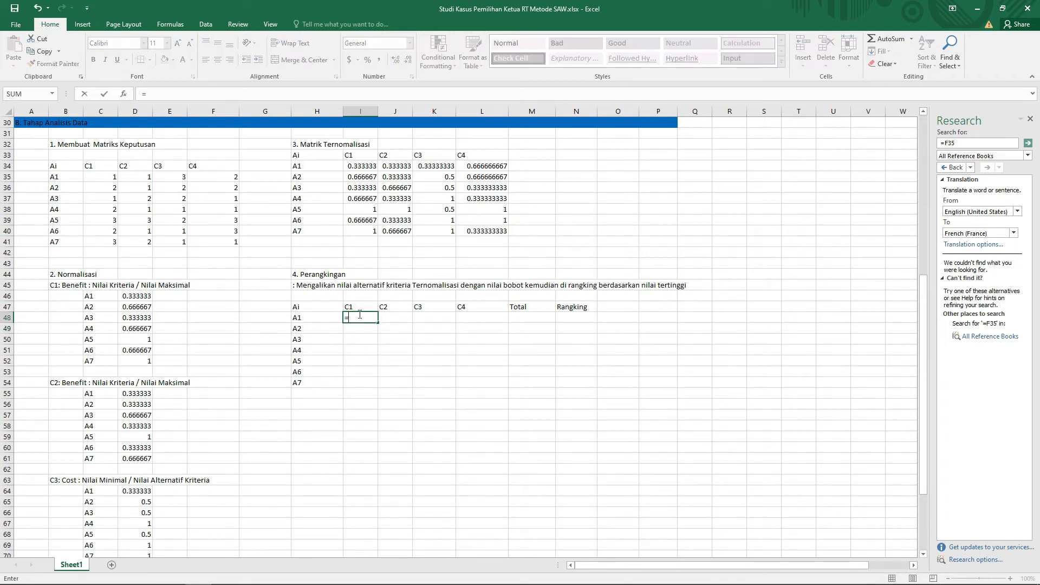
{"action": "key", "text": "alt"}
{"action": "left_click", "coordinate": [362, 166], "text": "alt"}
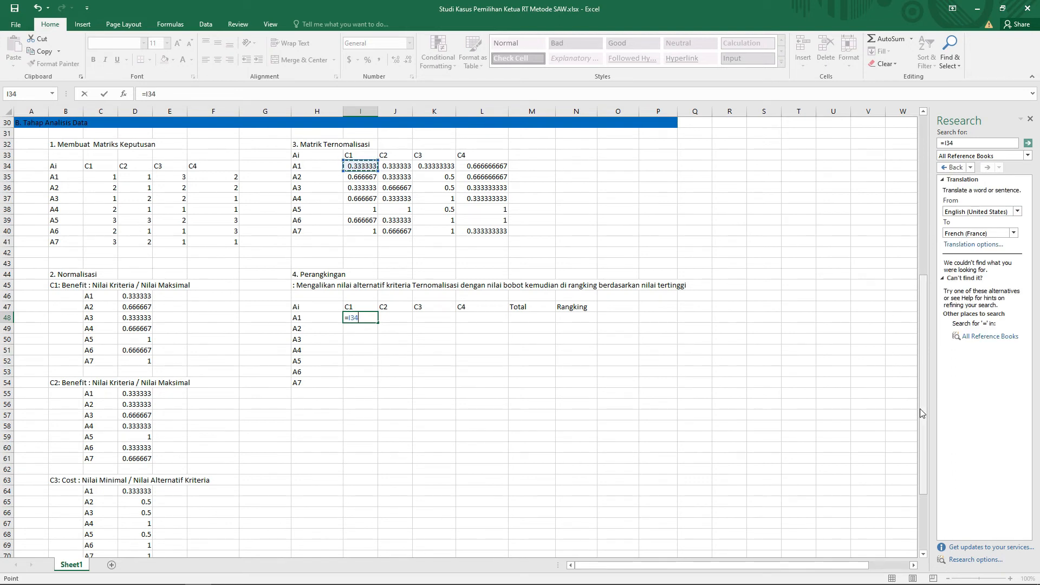
{"action": "left_click_drag", "start_coordinate": [922, 431], "coordinate": [919, 405]}
{"action": "type", "text": "8"}
{"action": "key", "text": "BackSpace"}
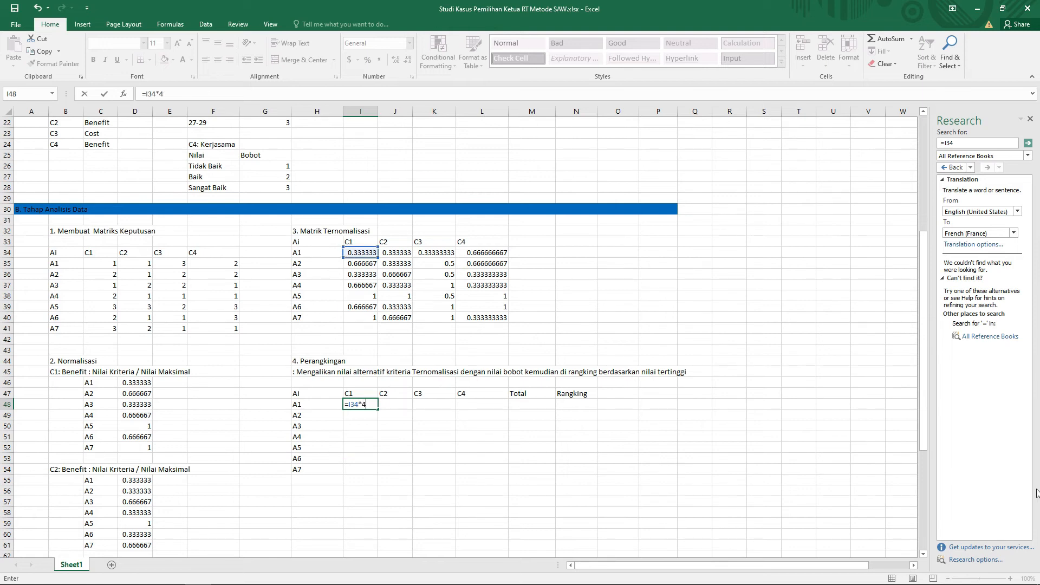
{"action": "key", "text": "Return"}
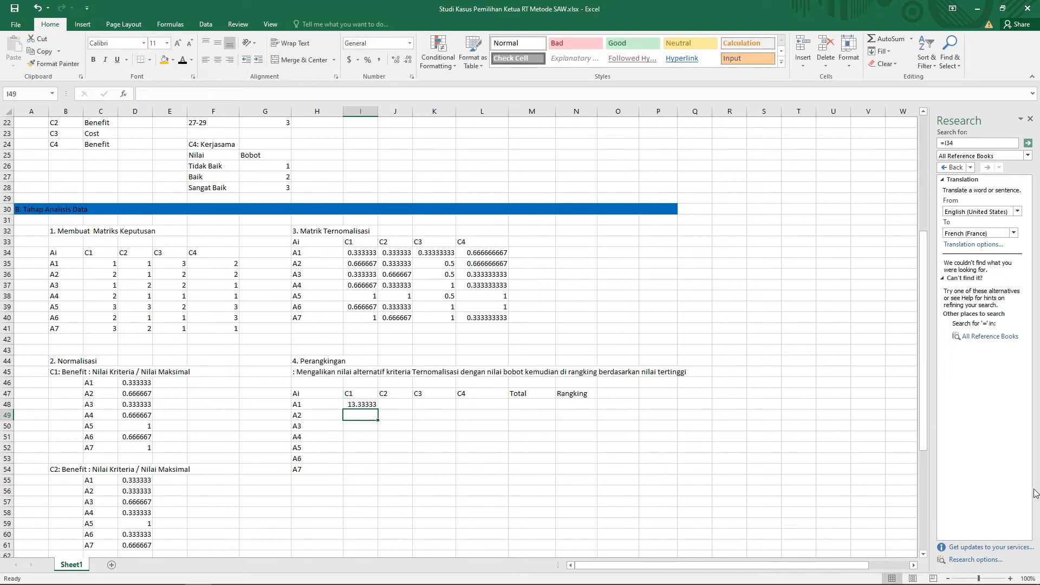
{"action": "left_click", "coordinate": [357, 405]}
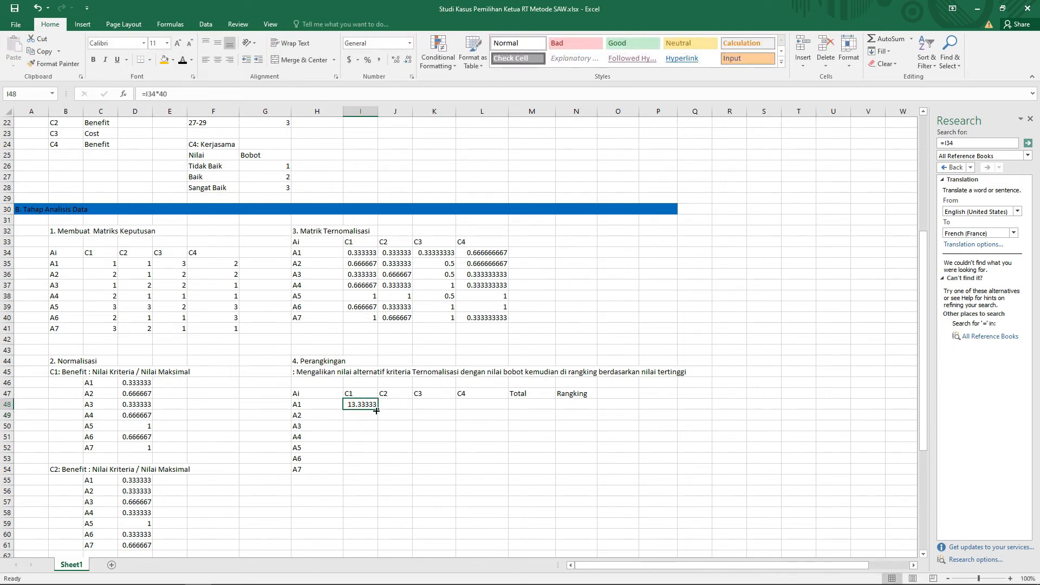
{"action": "left_click_drag", "start_coordinate": [376, 411], "coordinate": [379, 474]}
Calculate the weighted C2 scores in the Perangkingan table by entering =J34*30 in J48 and filling it down to A7 (J54)
{"action": "left_click", "coordinate": [399, 406]}
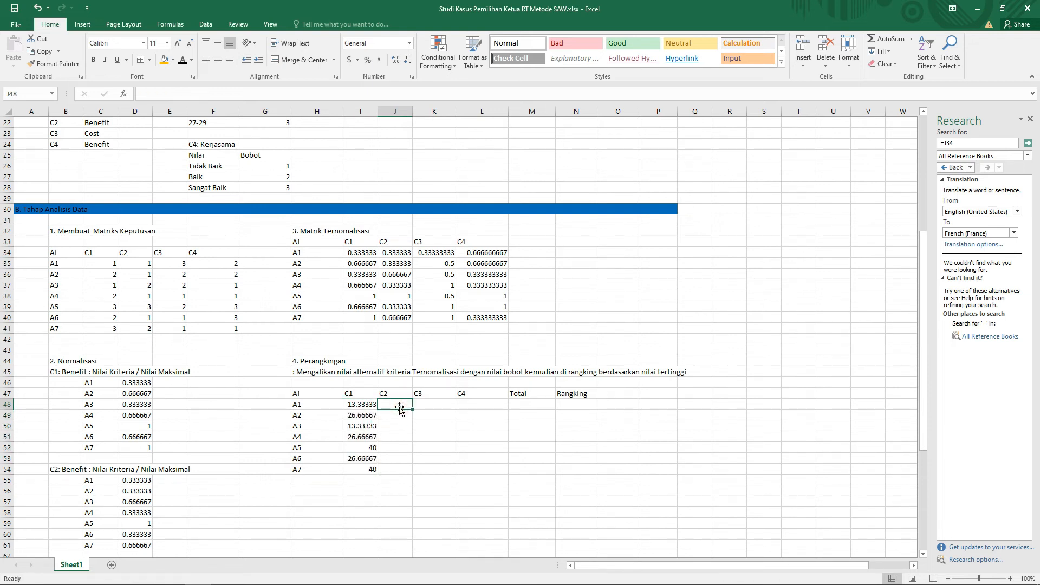
{"action": "type", "text": "="}
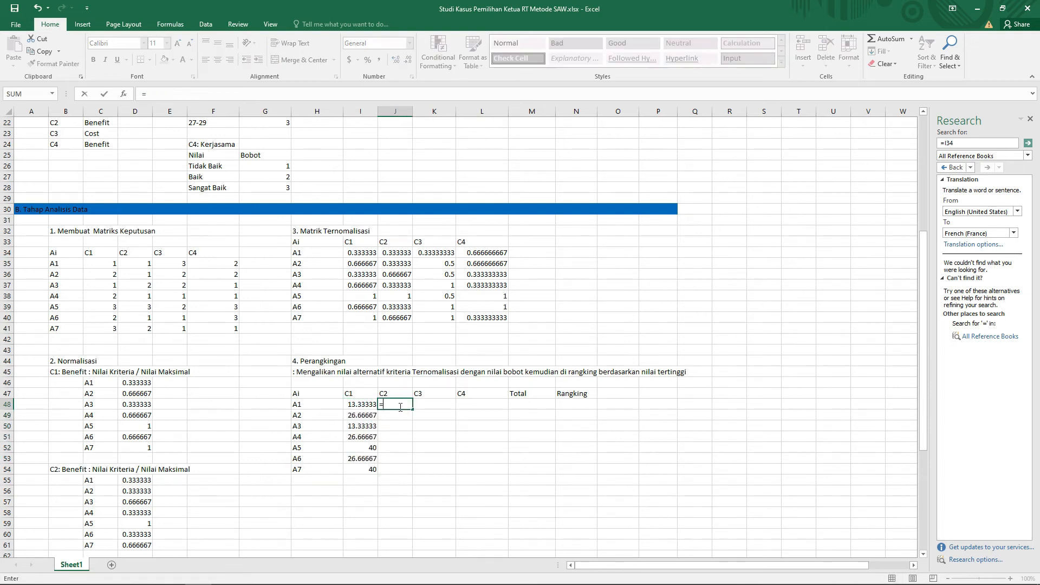
{"action": "left_click", "coordinate": [397, 254]}
{"action": "type", "text": "*"}
{"action": "left_click_drag", "start_coordinate": [924, 394], "coordinate": [911, 349]}
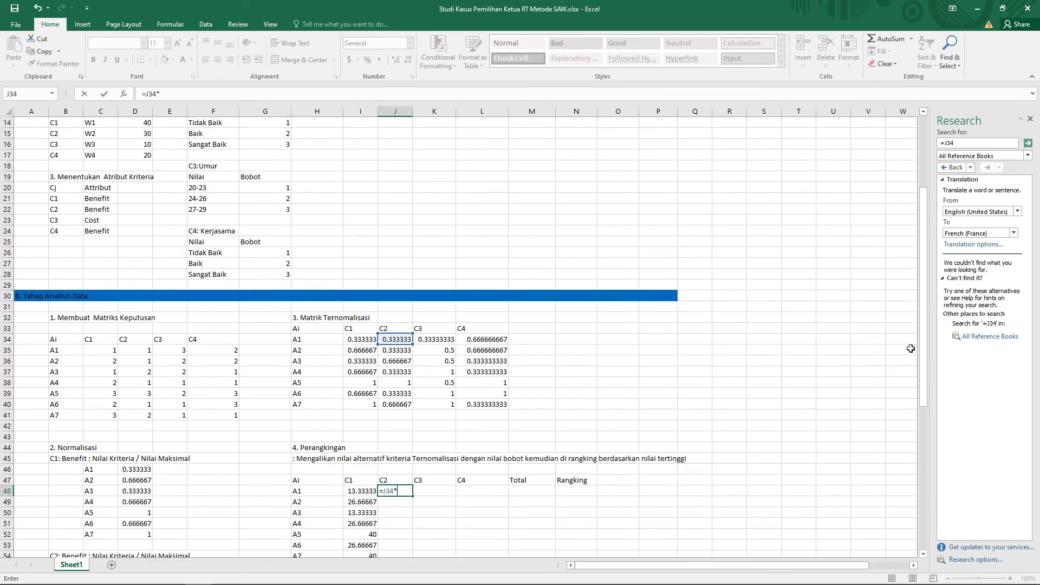
{"action": "type", "text": "30"}
{"action": "key", "text": "Return"}
{"action": "left_click_drag", "start_coordinate": [923, 358], "coordinate": [923, 387]}
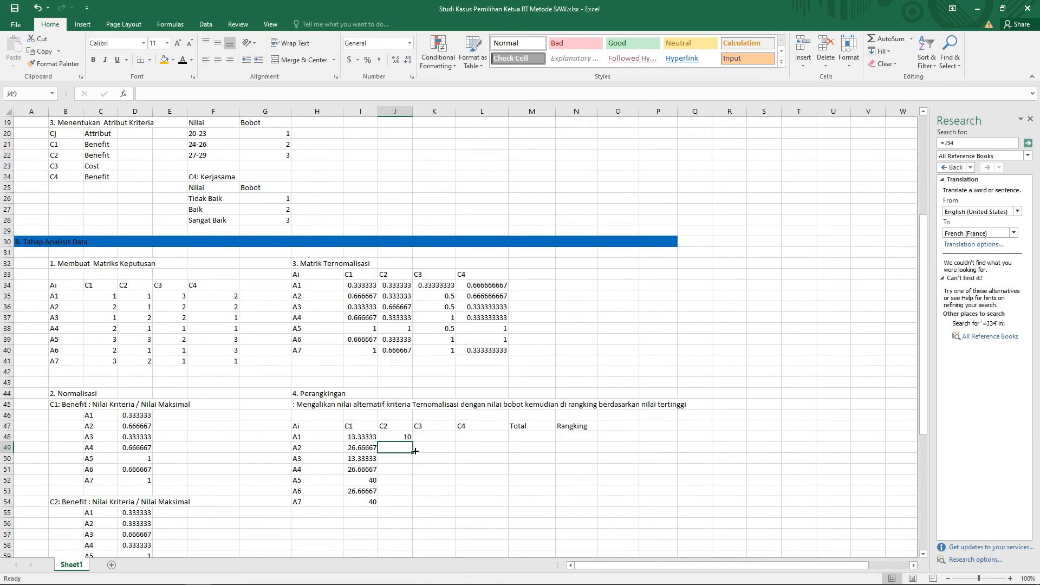
{"action": "left_click", "coordinate": [402, 438]}
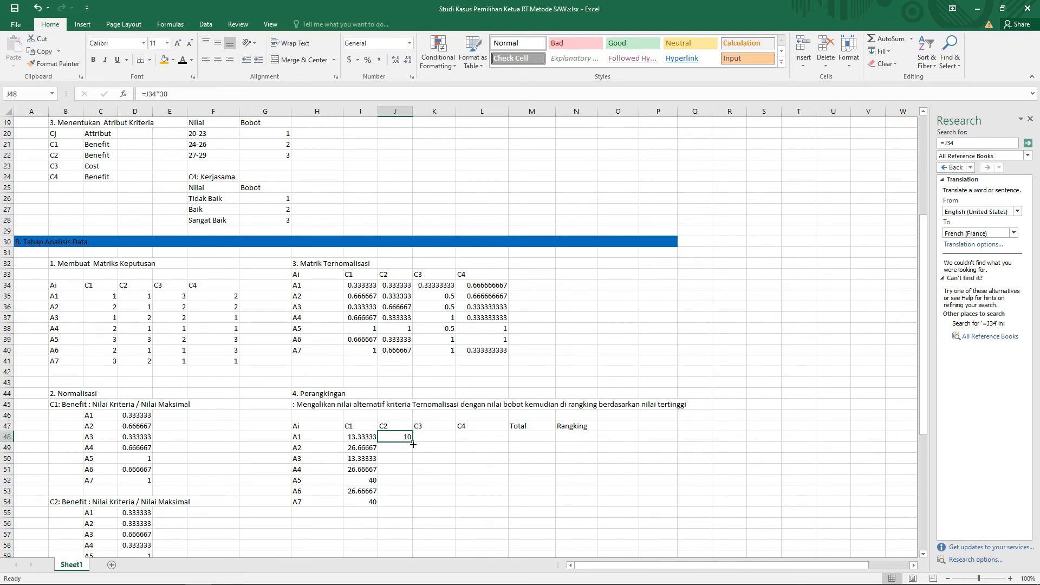
{"action": "left_click_drag", "start_coordinate": [413, 444], "coordinate": [414, 503]}
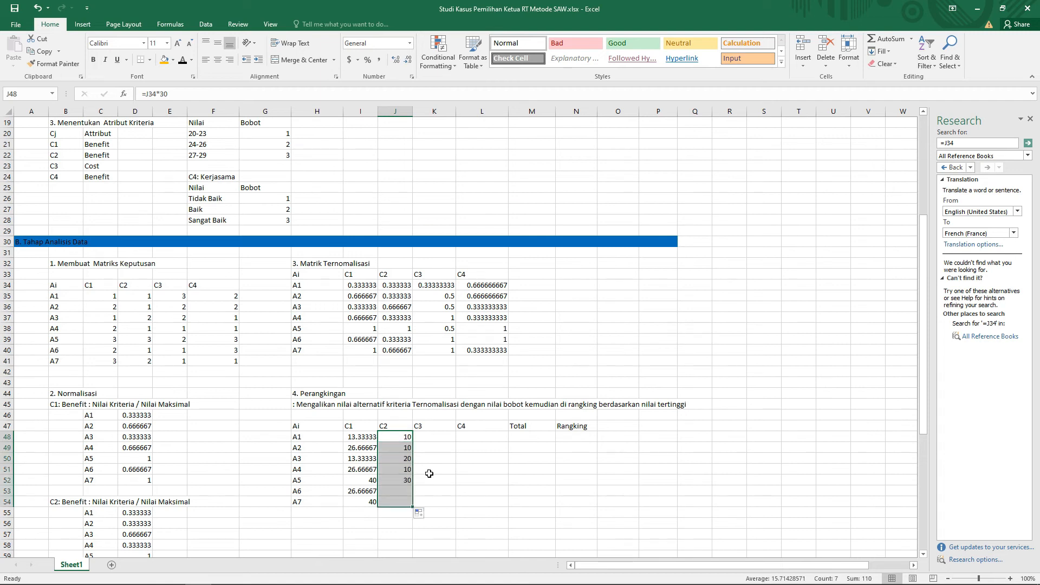
Calculate the weighted C3 scores in the Perangkingan table by entering =K34*10 in K48 and filling it down to A7 (K54)
{"action": "left_click", "coordinate": [435, 437]}
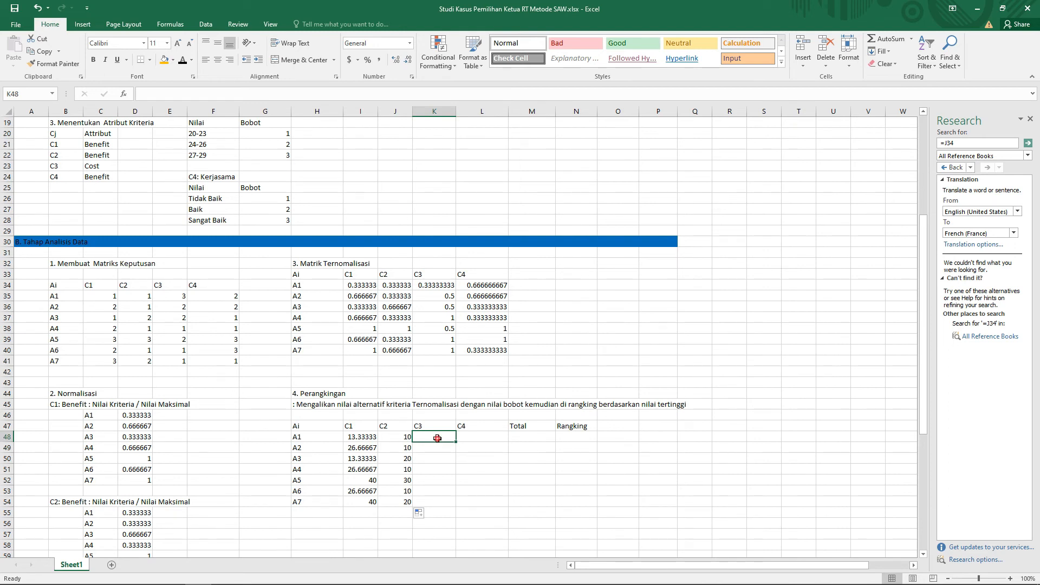
{"action": "type", "text": "="}
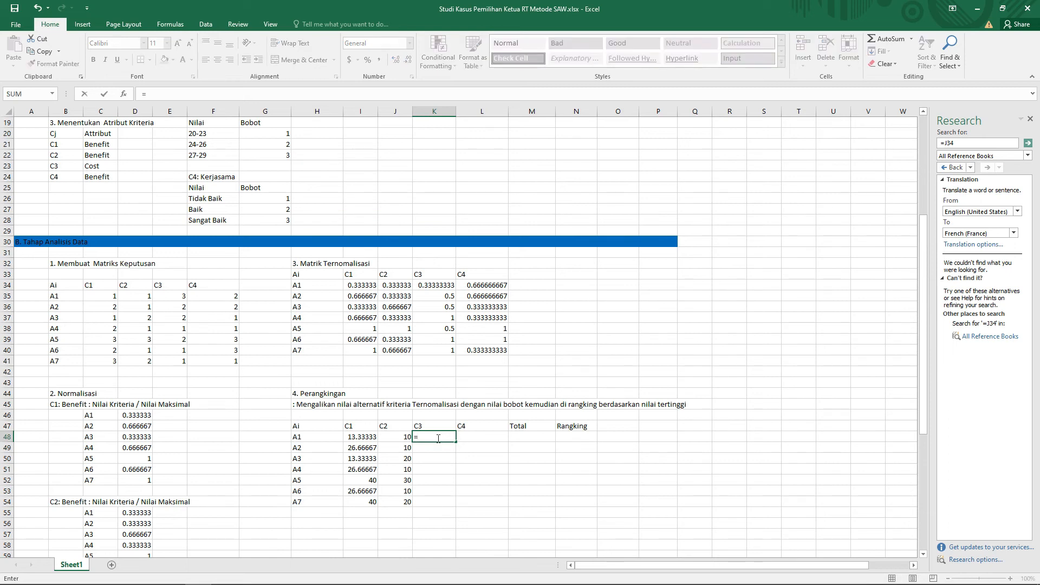
{"action": "left_click", "coordinate": [433, 286]}
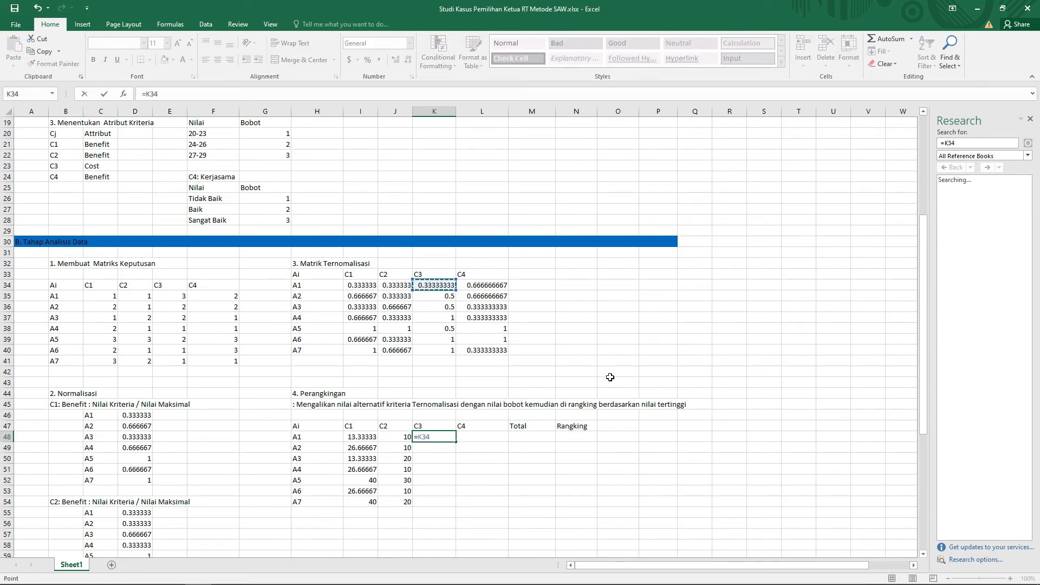
{"action": "type", "text": "*"}
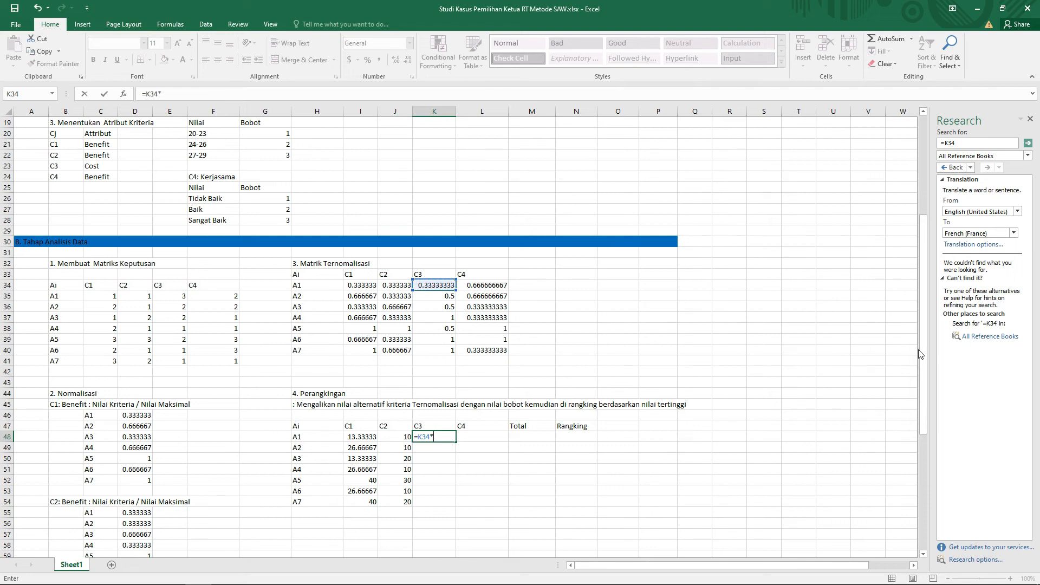
{"action": "mouse_move", "coordinate": [921, 345]}
{"action": "left_mouse_down"}
{"action": "mouse_move", "coordinate": [924, 293]}
{"action": "mouse_move", "coordinate": [924, 330]}
{"action": "left_mouse_up"}
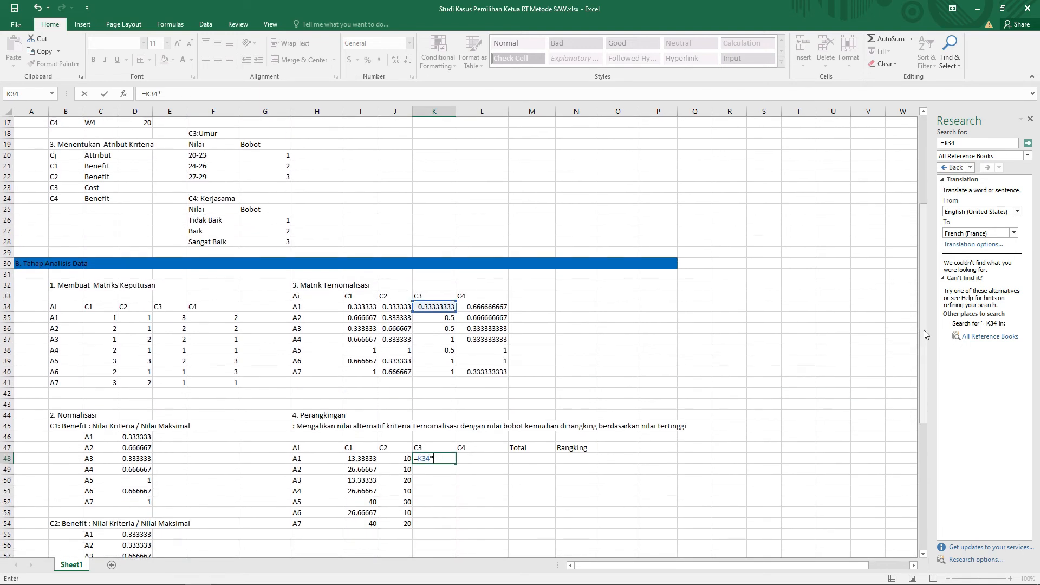
{"action": "type", "text": "10"}
{"action": "key", "text": "ctrl+Return"}
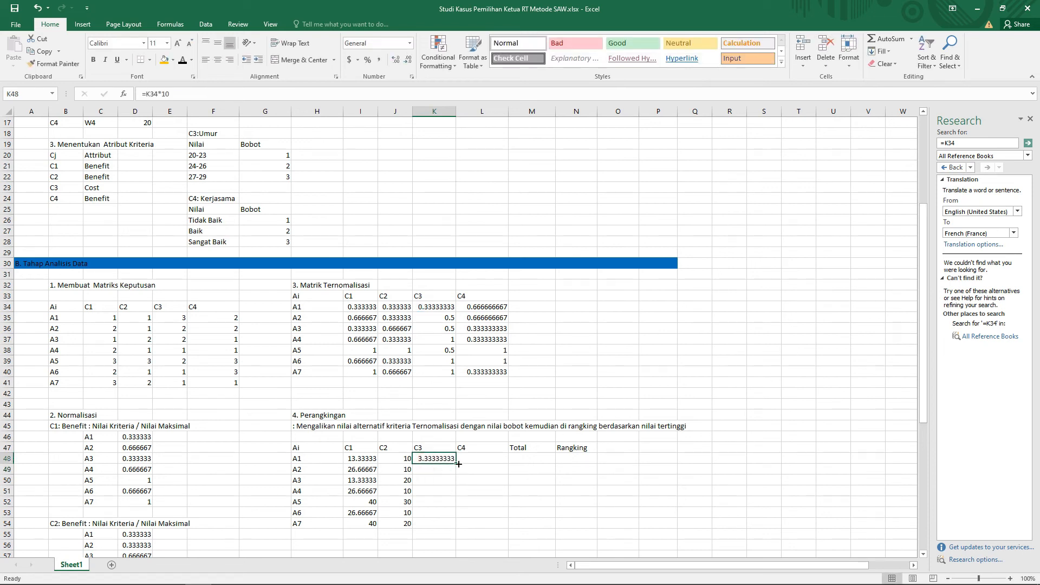
{"action": "left_click_drag", "start_coordinate": [456, 465], "coordinate": [456, 526]}
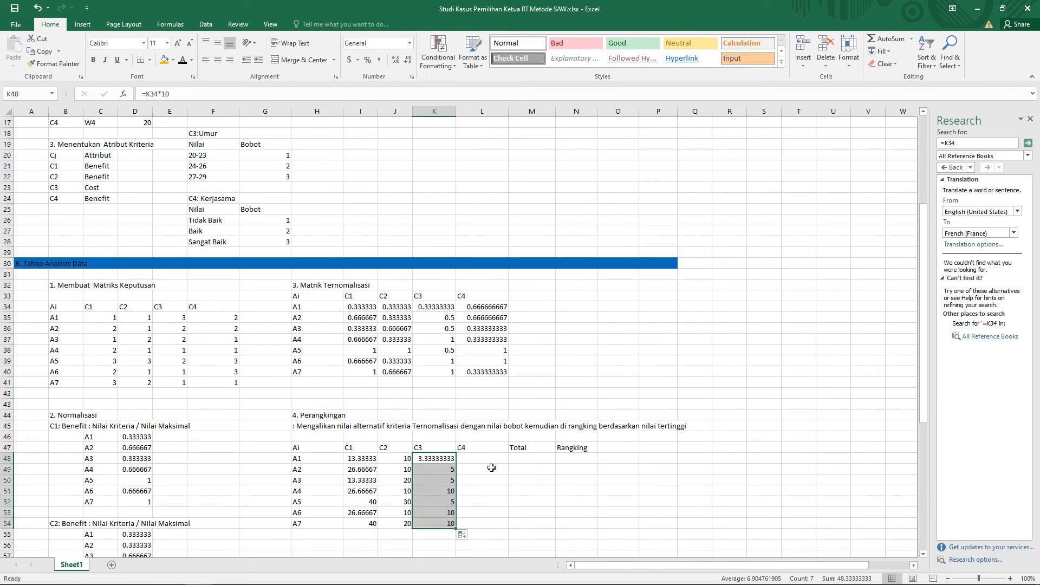
Enter the formula =L34*20 in L48 for A1's weighted C4 score in the Perangkingan table
{"action": "left_click", "coordinate": [498, 464]}
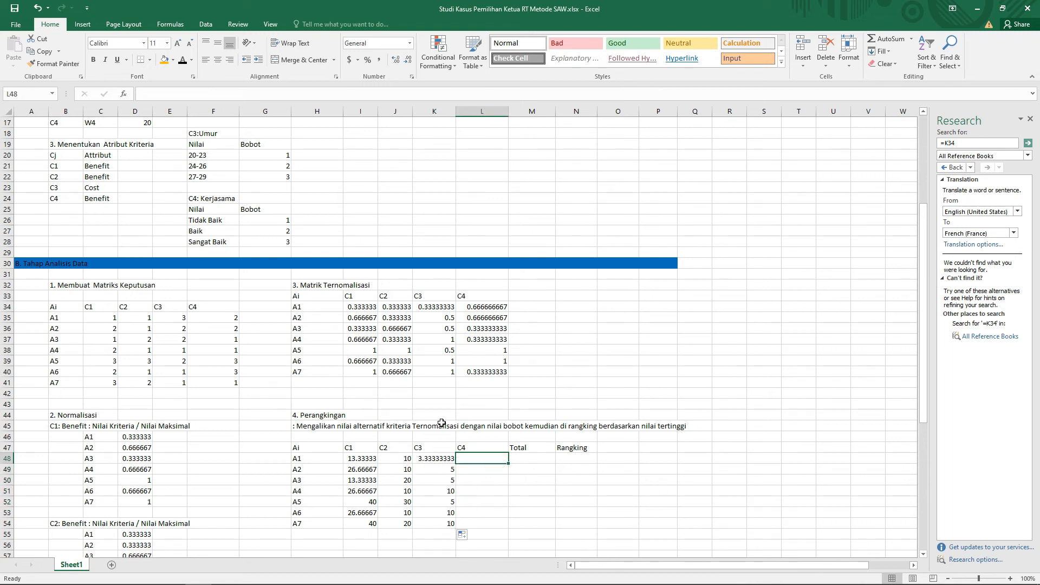
{"action": "type", "text": "="}
{"action": "left_click", "coordinate": [491, 309]}
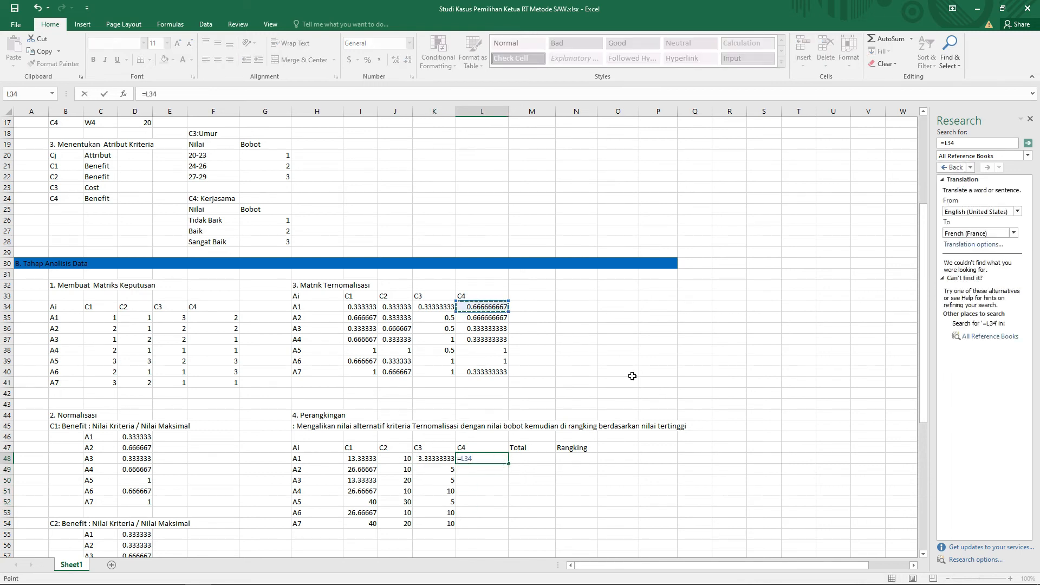
{"action": "type", "text": "*"}
{"action": "mouse_move", "coordinate": [920, 373]}
{"action": "left_mouse_down"}
{"action": "mouse_move", "coordinate": [920, 326]}
{"action": "mouse_move", "coordinate": [920, 368]}
{"action": "mouse_move", "coordinate": [909, 370]}
{"action": "left_mouse_up"}
{"action": "type", "text": "20"}
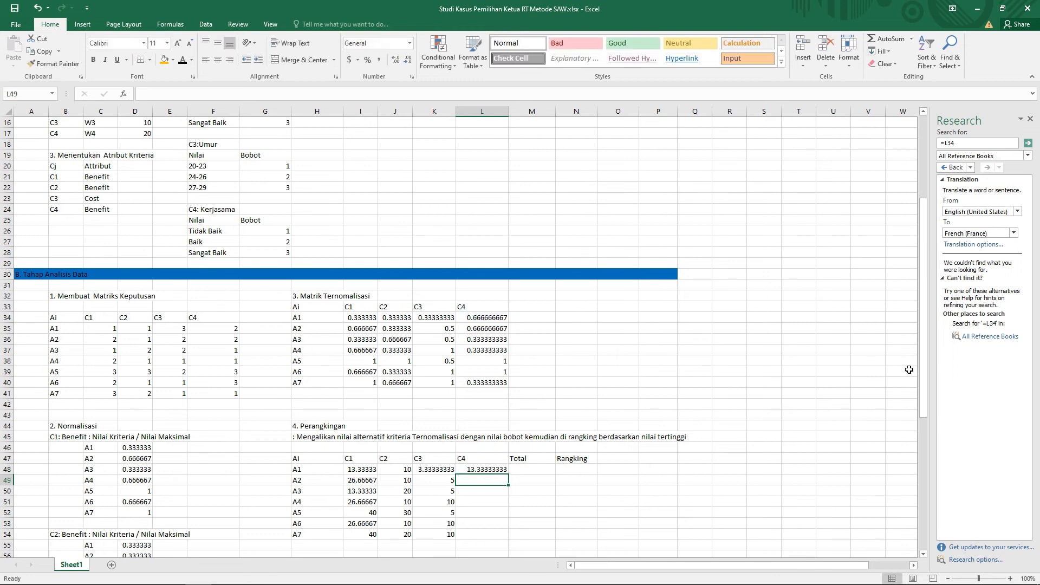
Fill A1's weighted C4 formula down the Perangkingan table to A7 (L54)
{"action": "key", "text": "Return"}
{"action": "left_click", "coordinate": [483, 470]}
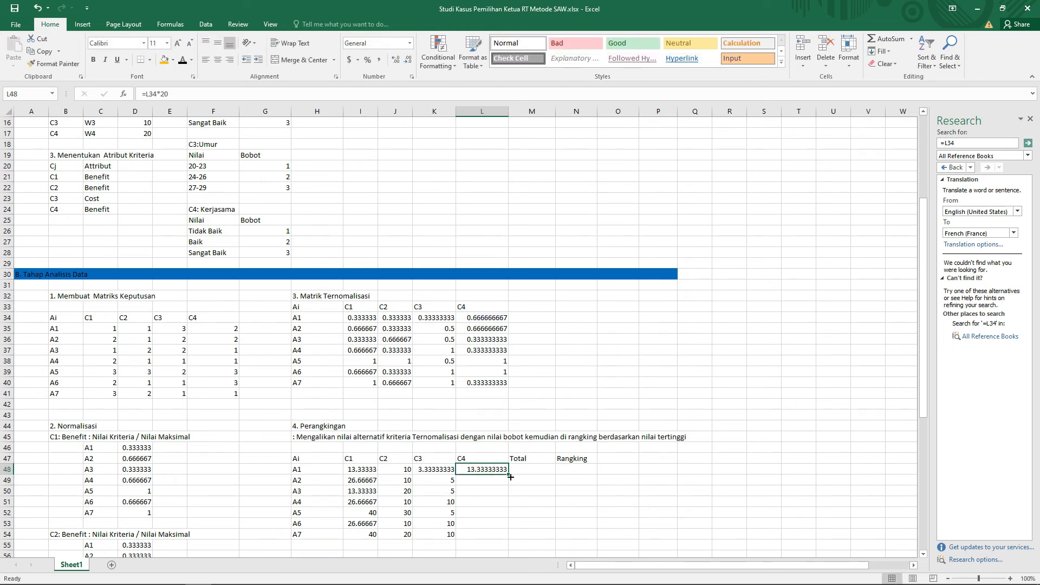
{"action": "left_click_drag", "start_coordinate": [508, 476], "coordinate": [507, 533]}
Enter the formula =SUM(I48:L48) in M48 to total A1's weighted scores in the Perangkingan table
{"action": "left_click", "coordinate": [527, 470]}
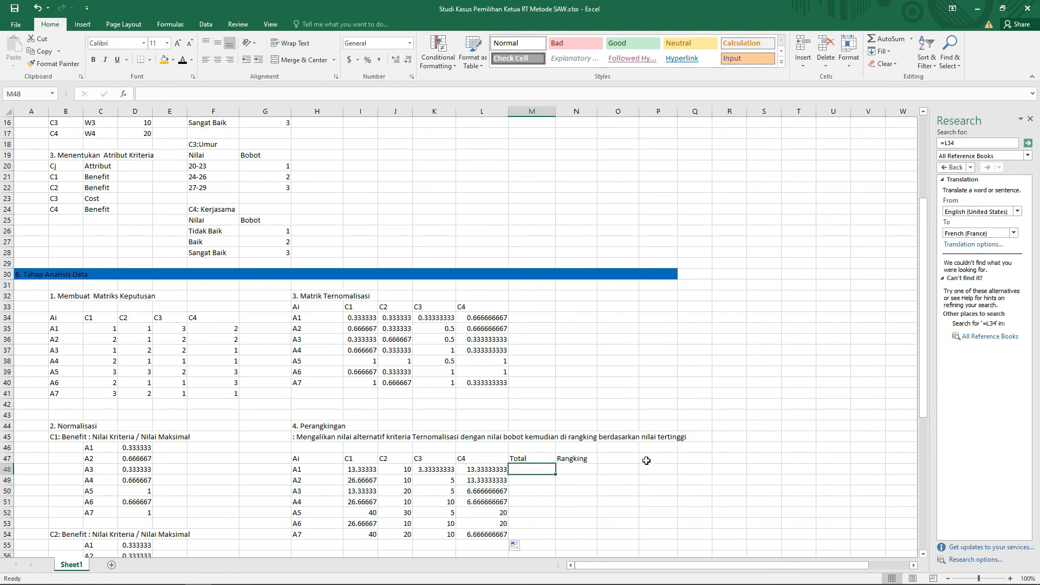
{"action": "type", "text": "="}
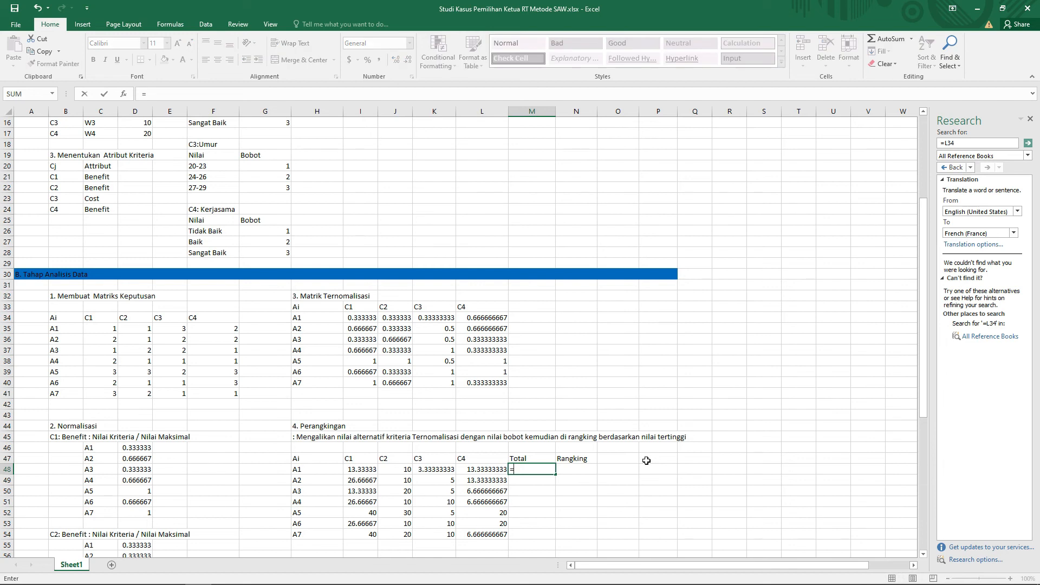
{"action": "type", "text": "S"}
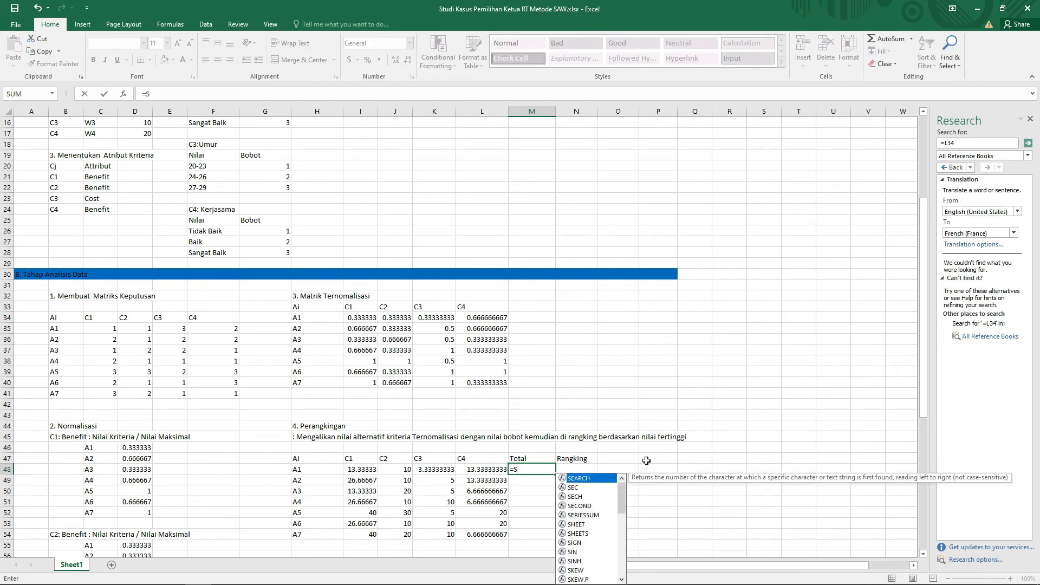
{"action": "type", "text": "um"}
{"action": "left_click", "coordinate": [545, 482]}
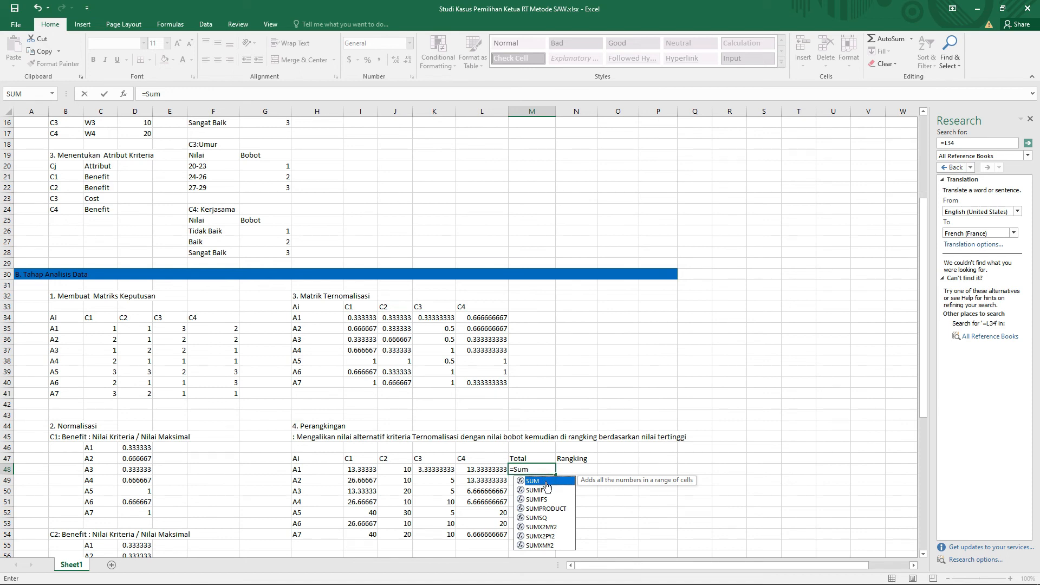
{"action": "double_click", "coordinate": [546, 485]}
{"action": "left_click_drag", "start_coordinate": [364, 472], "coordinate": [495, 470]}
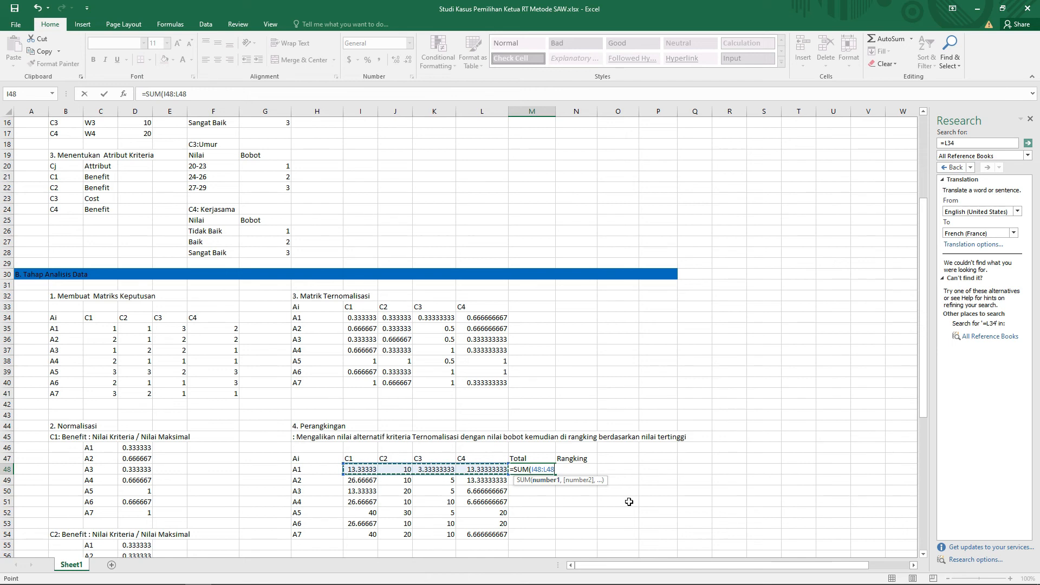
{"action": "type", "text": ")"}
{"action": "key", "text": "Return"}
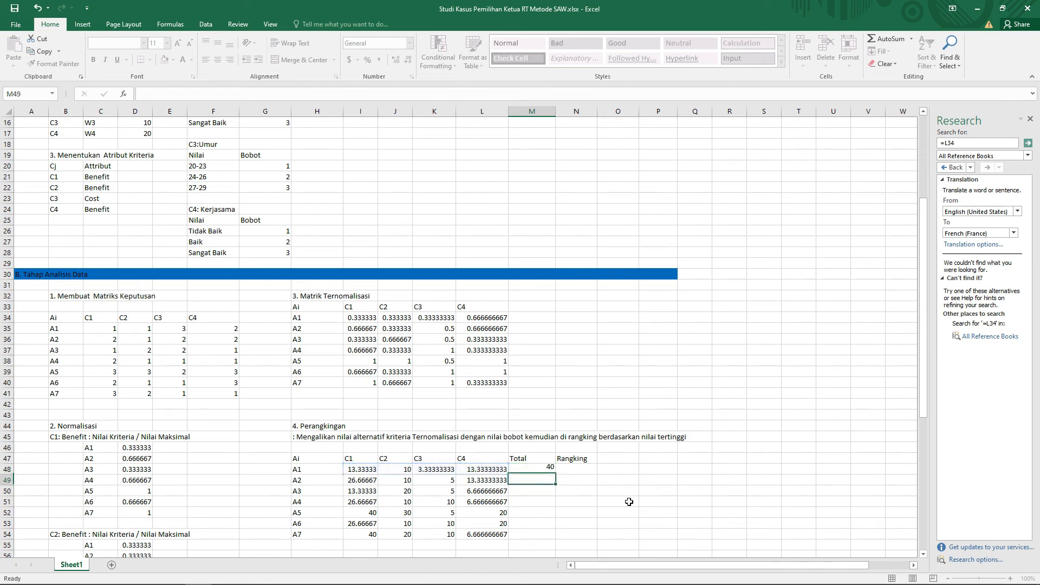
Fill A1's Total formula from M48 down to A7 (M54) in the Perangkingan table
{"action": "left_click", "coordinate": [570, 467]}
{"action": "left_click", "coordinate": [547, 476]}
{"action": "left_click", "coordinate": [544, 469]}
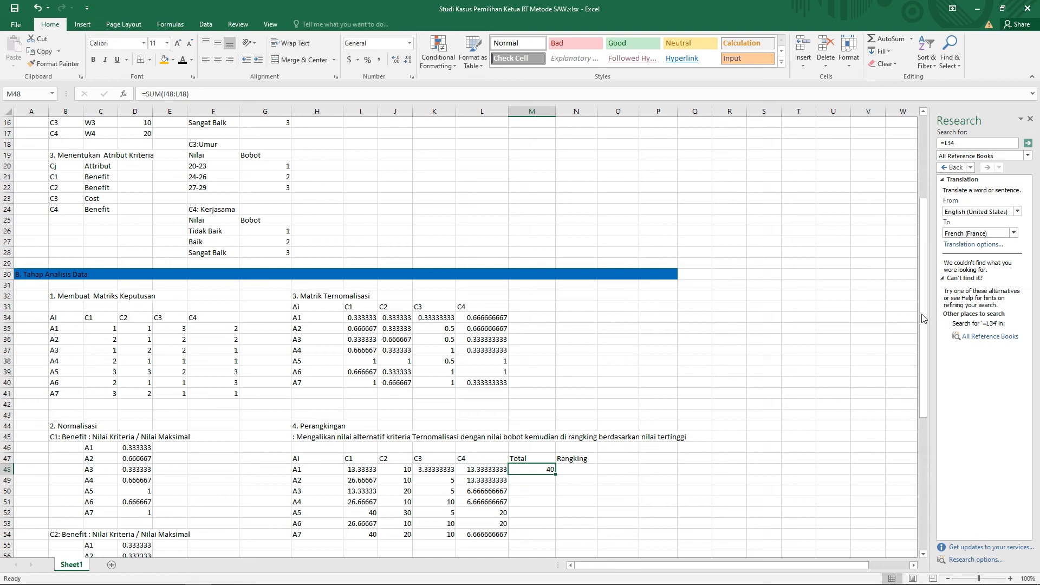
{"action": "left_click_drag", "start_coordinate": [925, 323], "coordinate": [923, 346]}
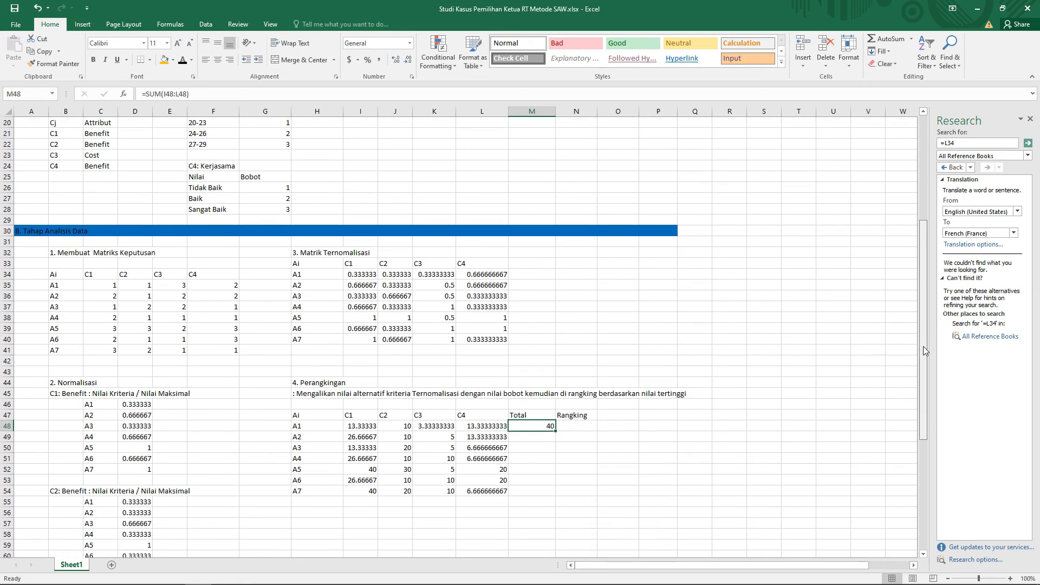
{"action": "double_click", "coordinate": [523, 426]}
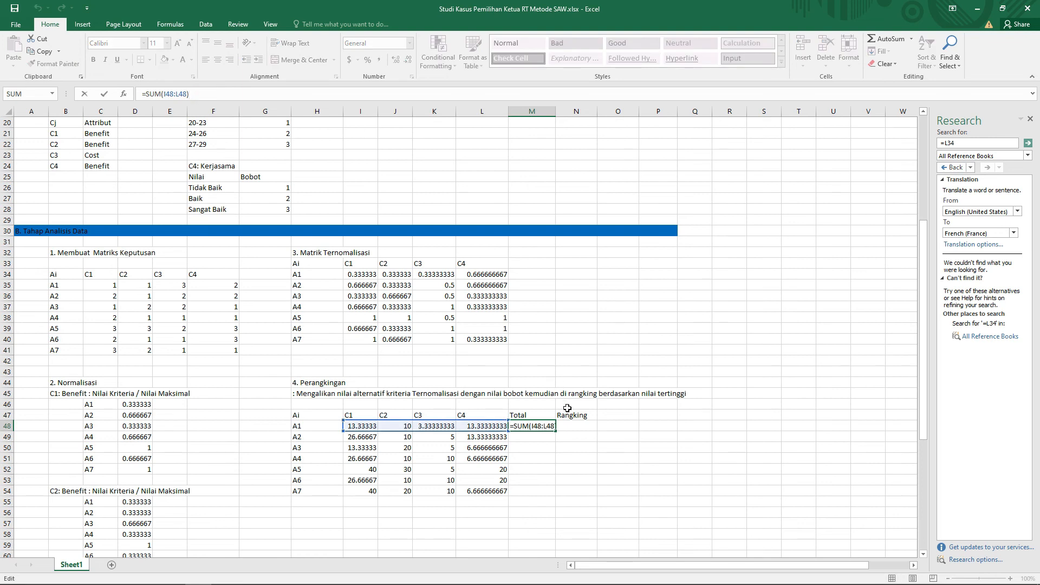
{"action": "key", "text": "ctrl+Return"}
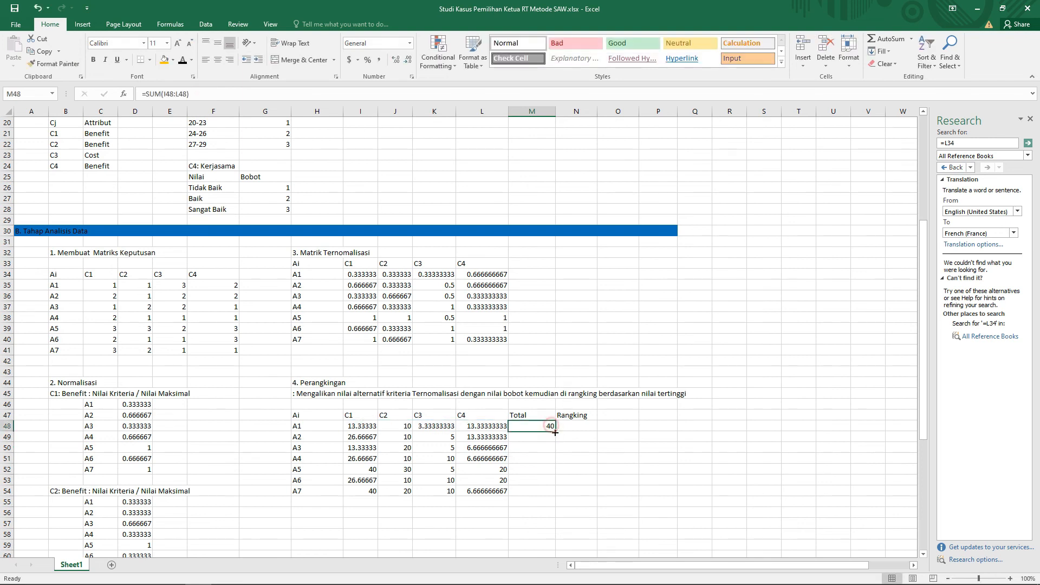
{"action": "left_click_drag", "start_coordinate": [556, 433], "coordinate": [553, 495]}
{"action": "left_click", "coordinate": [588, 523]}
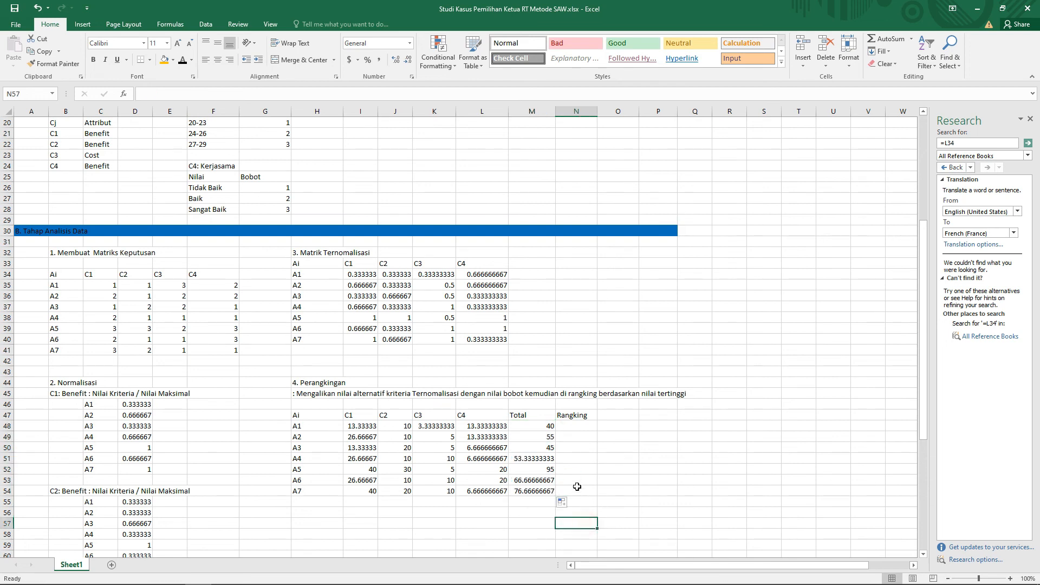
Enter the top three ranks in the Rangking column: 1 for A5, 2 for A7 and 3 for A6
{"action": "scroll", "coordinate": [867, 406], "scroll_direction": "down", "scroll_amount": 1}
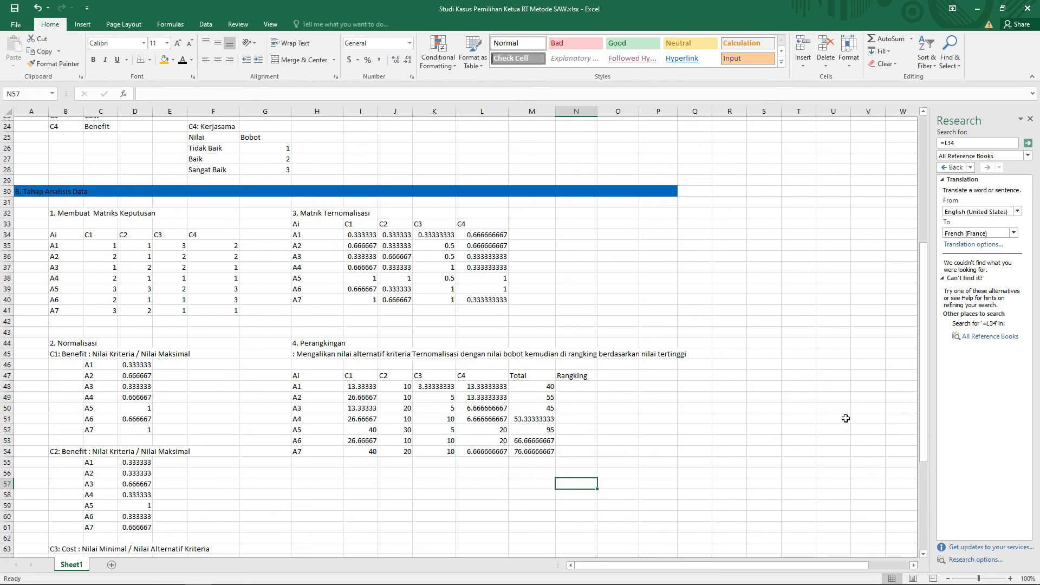
{"action": "left_click", "coordinate": [587, 456]}
{"action": "left_click", "coordinate": [590, 447]}
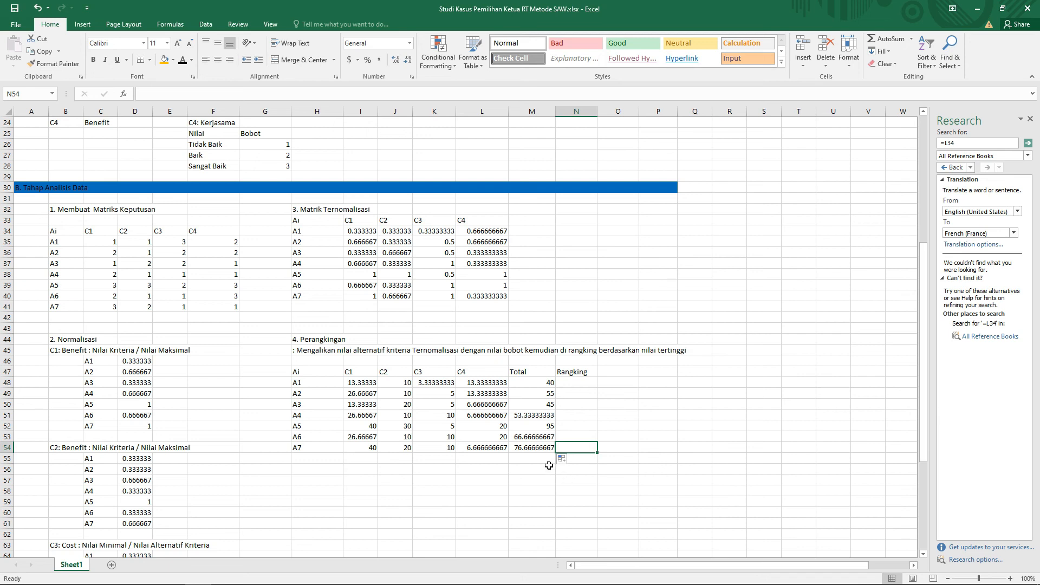
{"action": "left_click", "coordinate": [583, 427]}
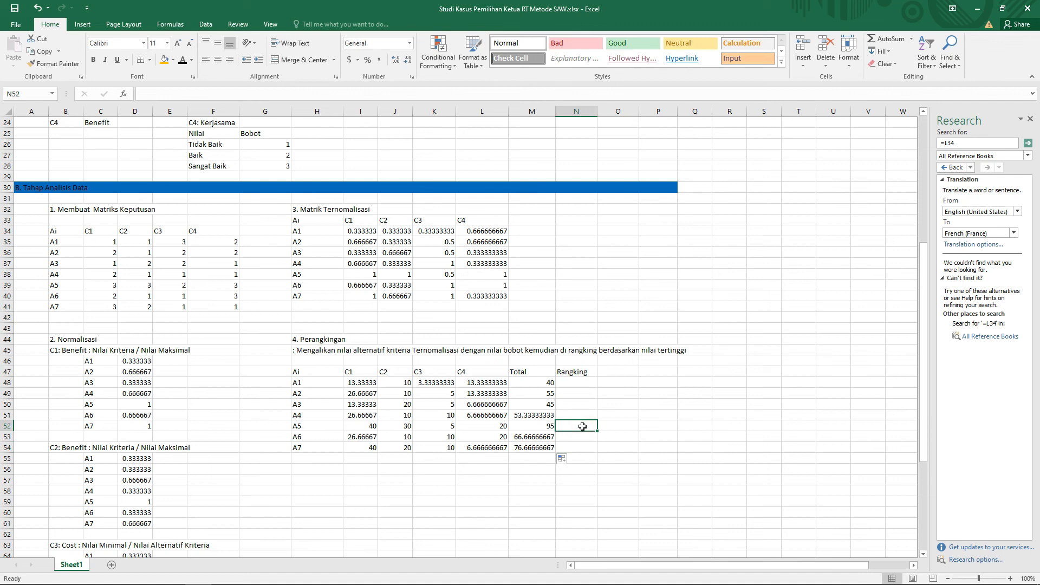
{"action": "type", "text": "1"}
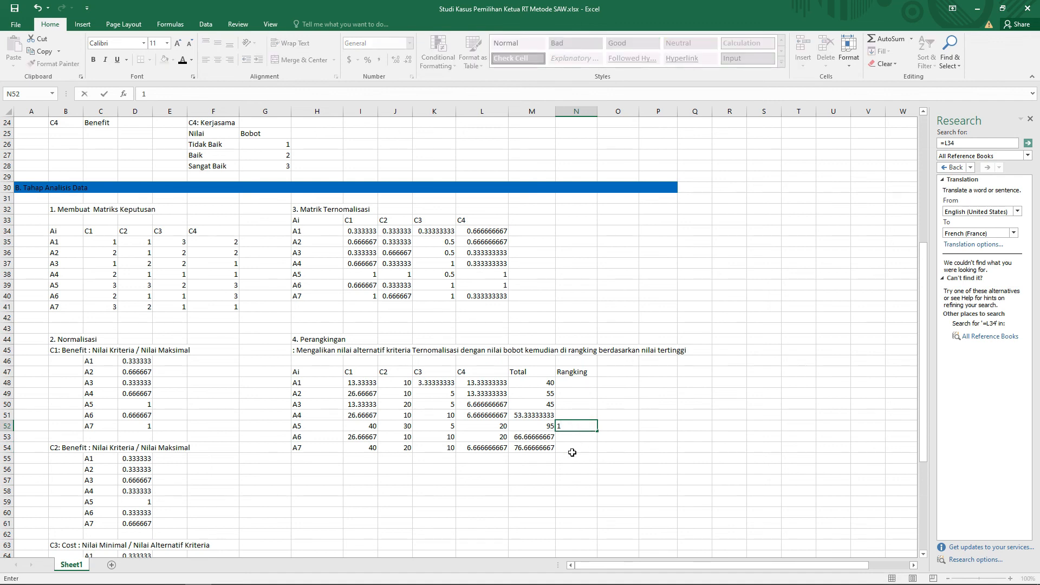
{"action": "left_click", "coordinate": [572, 451]}
{"action": "type", "text": "2"}
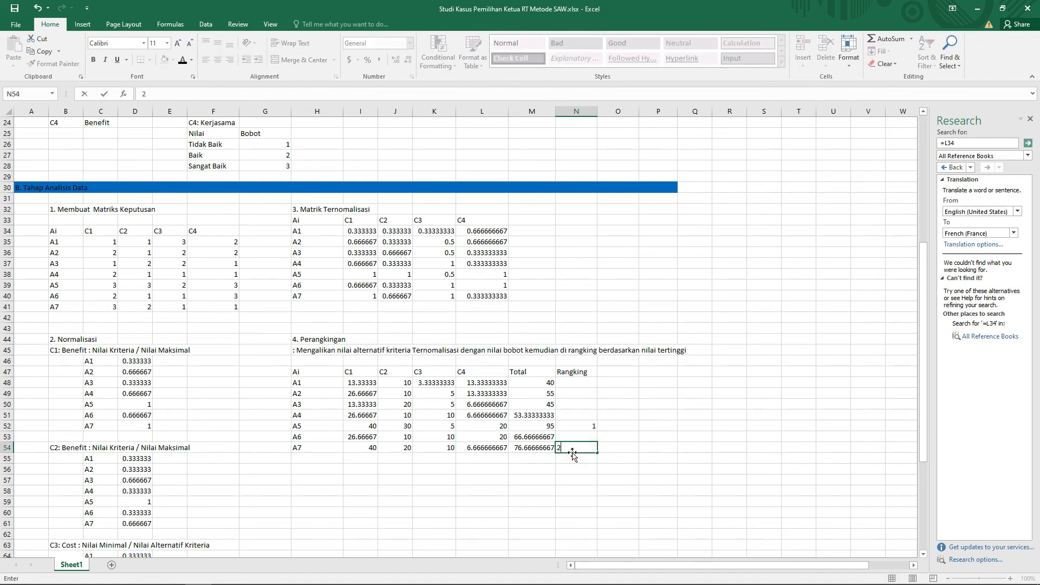
{"action": "left_click", "coordinate": [571, 437]}
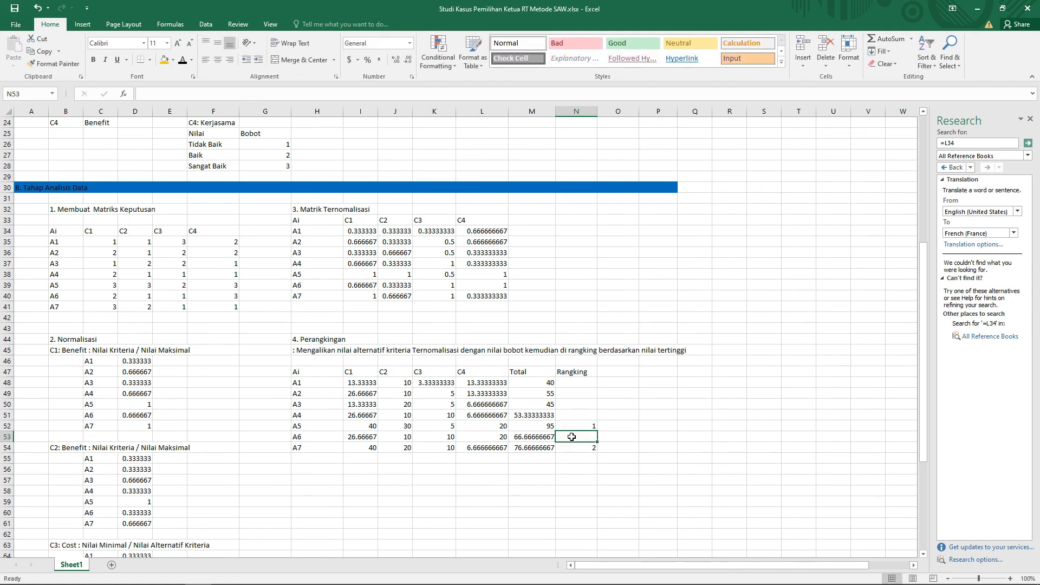
{"action": "type", "text": "3"}
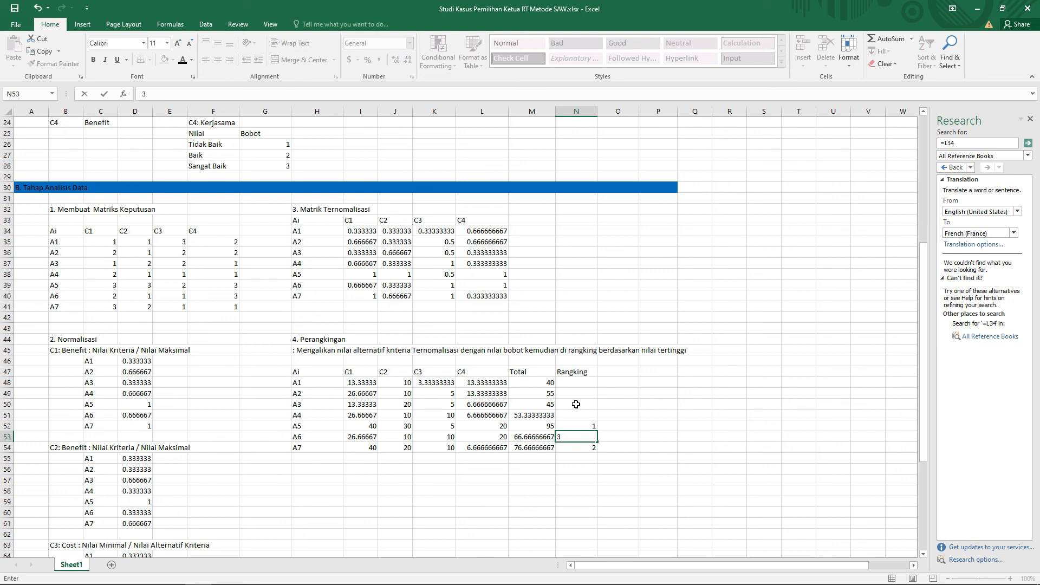
Enter the remaining ranks in the Rangking column: 4 for A2, 5 for A4, 6 for A3 and 7 for A1
{"action": "left_click", "coordinate": [586, 396]}
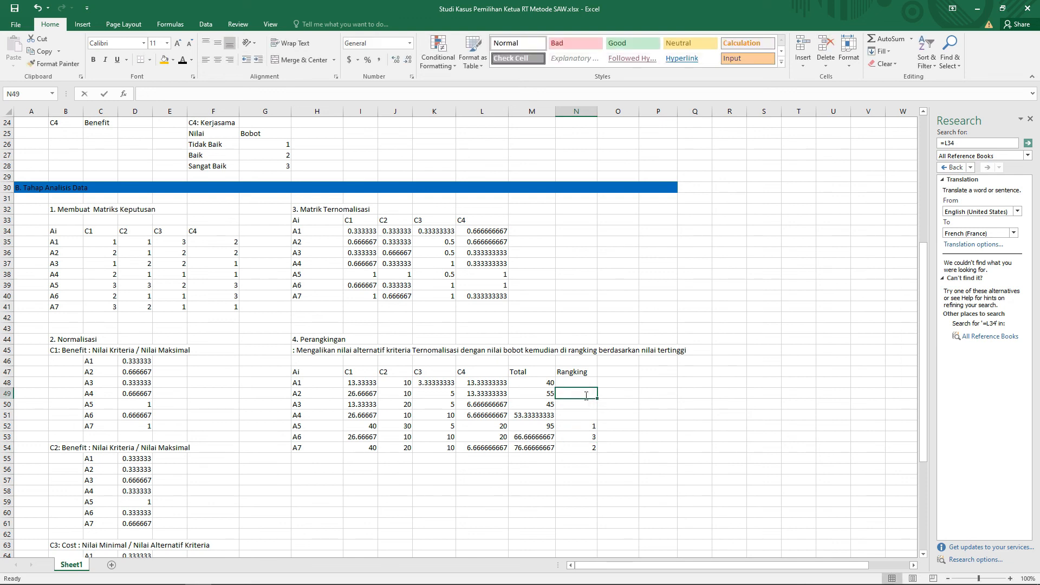
{"action": "type", "text": "4"}
{"action": "left_click", "coordinate": [579, 415]}
{"action": "type", "text": "5"}
{"action": "left_click", "coordinate": [578, 401]}
{"action": "type", "text": "6"}
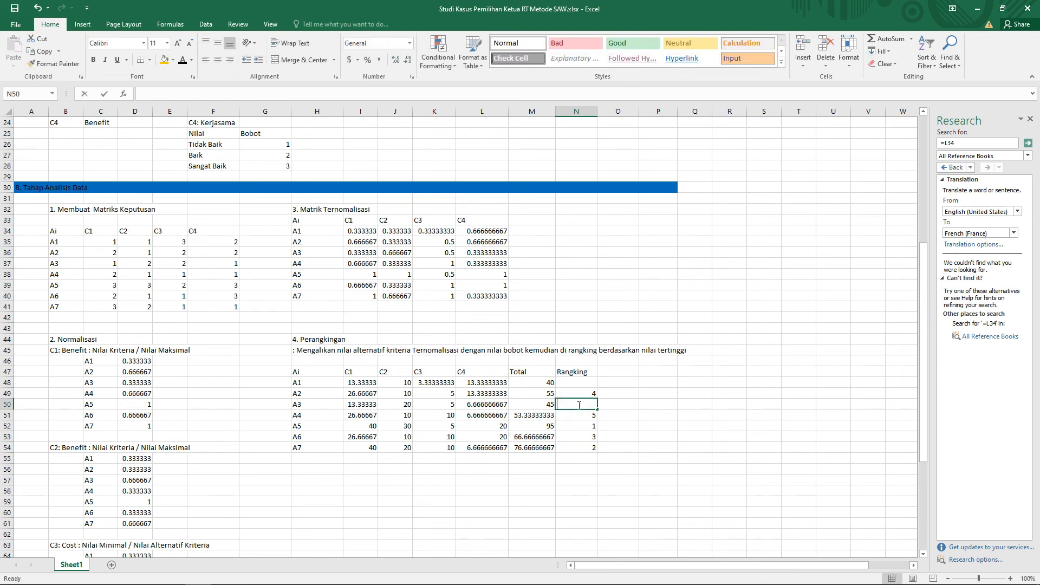
{"action": "left_click", "coordinate": [568, 383]}
{"action": "type", "text": "7"}
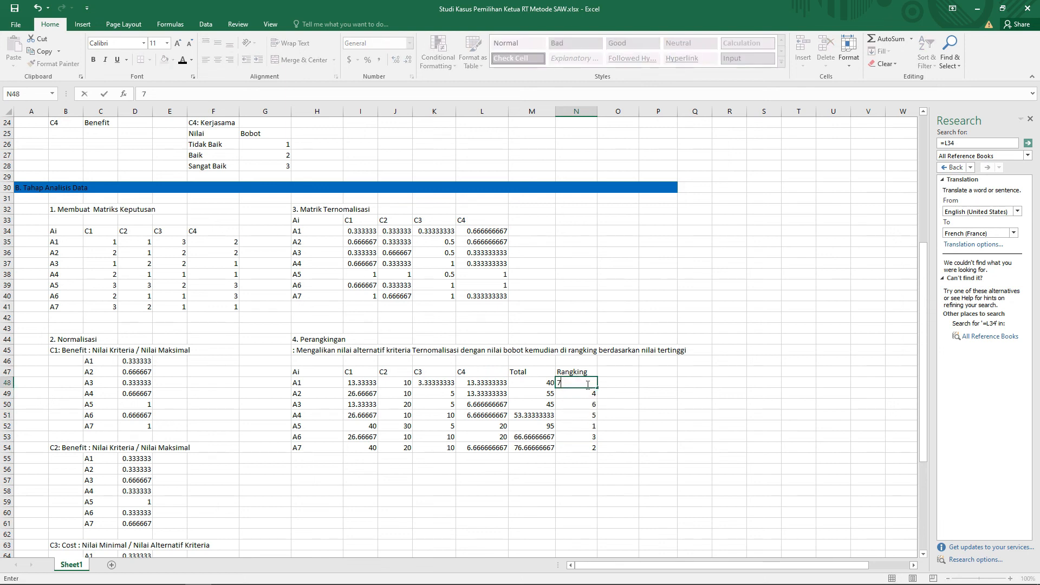
Highlight the top-ranked A5 row (H52:N52) of the Perangkingan table with the standard blue fill colour
{"action": "left_click_drag", "start_coordinate": [924, 351], "coordinate": [916, 431]}
{"action": "left_click", "coordinate": [307, 417]}
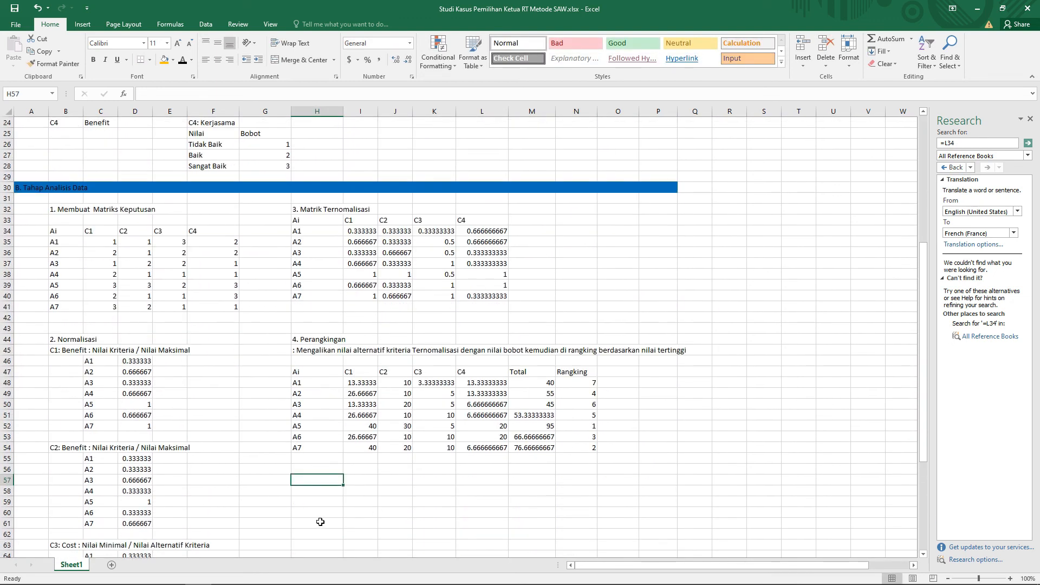
{"action": "left_click_drag", "start_coordinate": [304, 426], "coordinate": [592, 430]}
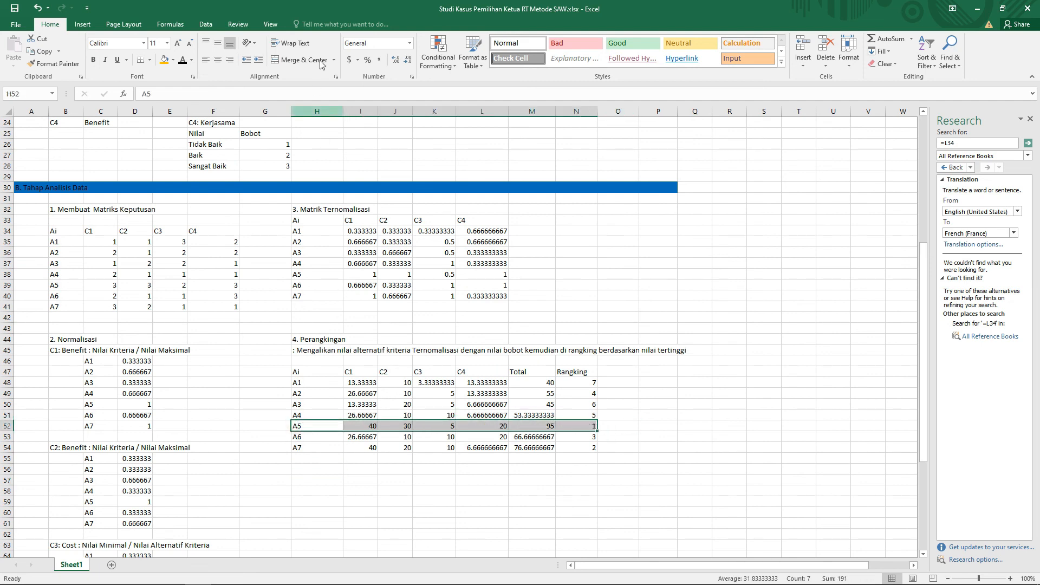
{"action": "left_click", "coordinate": [173, 61]}
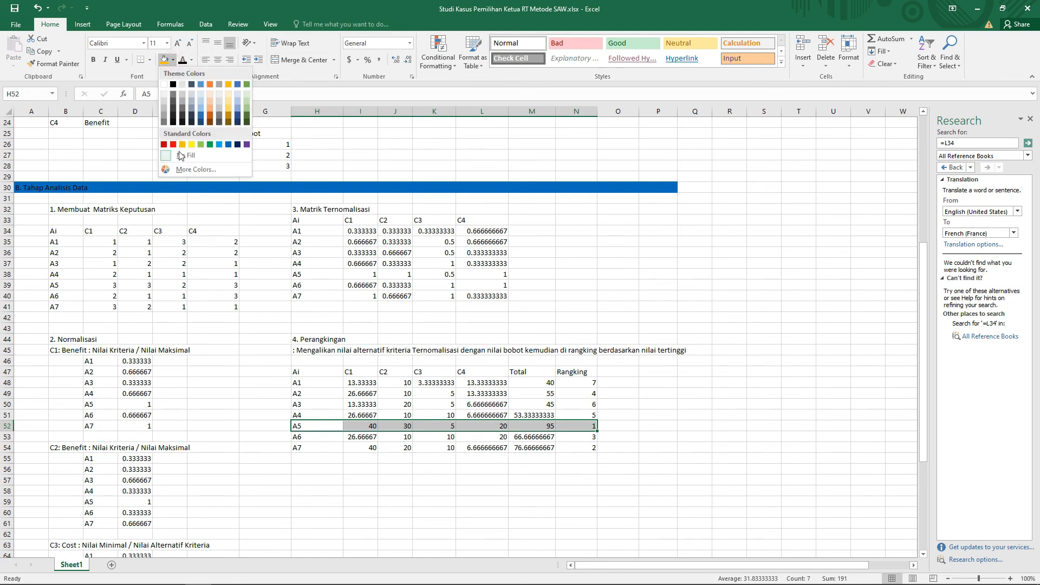
{"action": "left_click", "coordinate": [231, 146]}
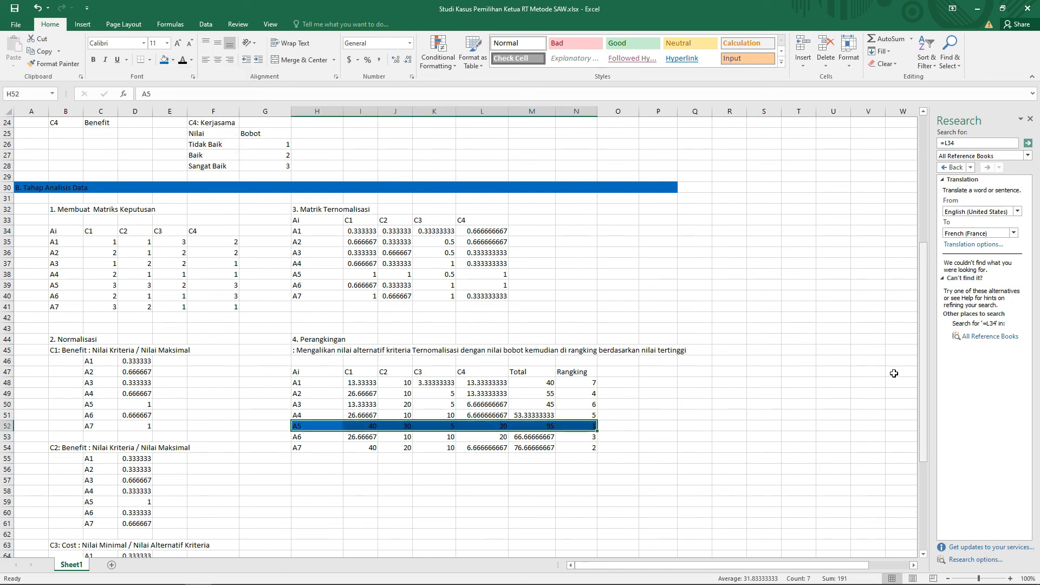
{"action": "left_click_drag", "start_coordinate": [926, 386], "coordinate": [922, 220]}
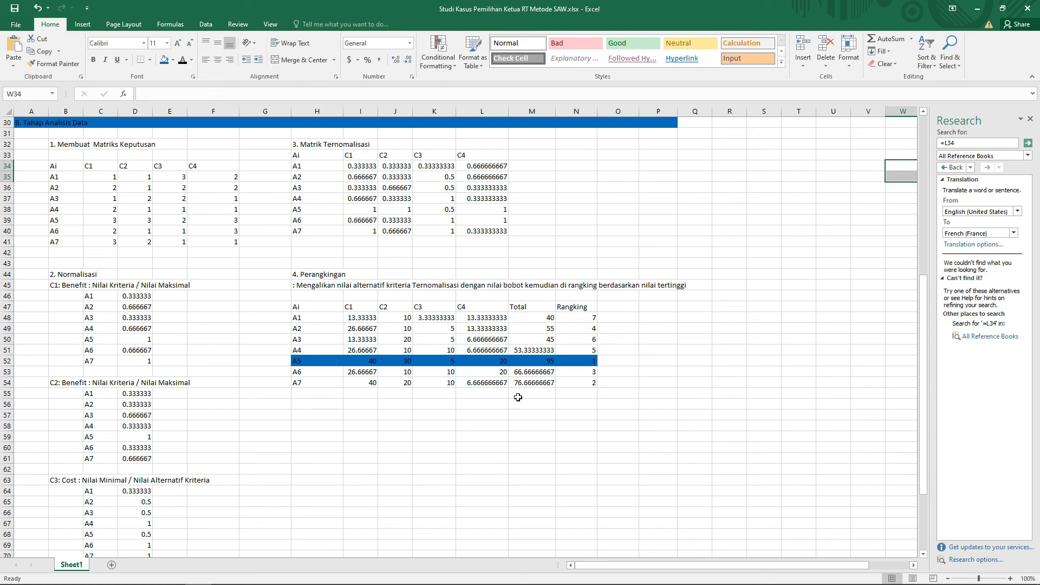
{"action": "left_click_drag", "start_coordinate": [920, 391], "coordinate": [915, 444]}
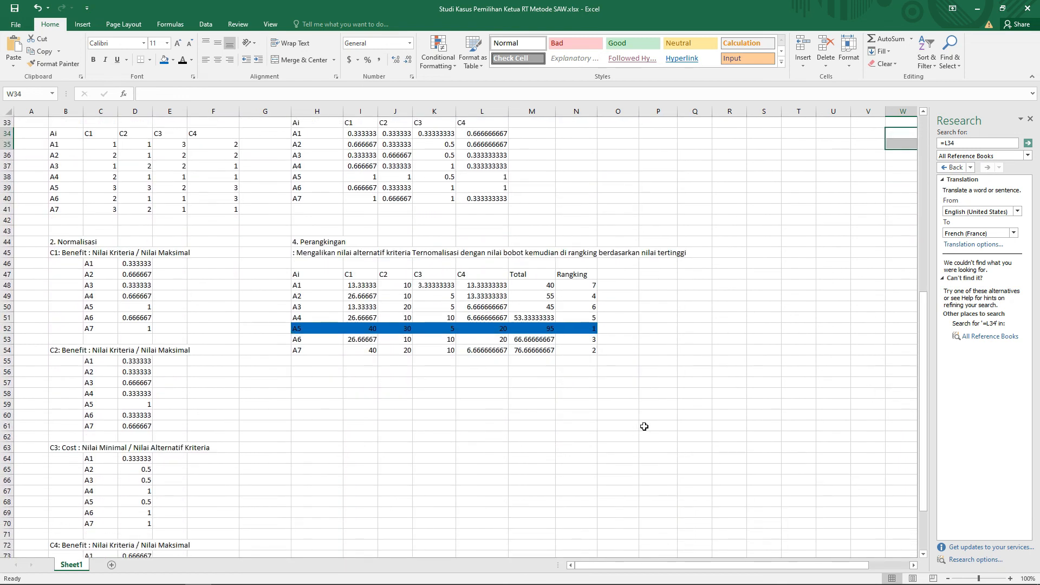